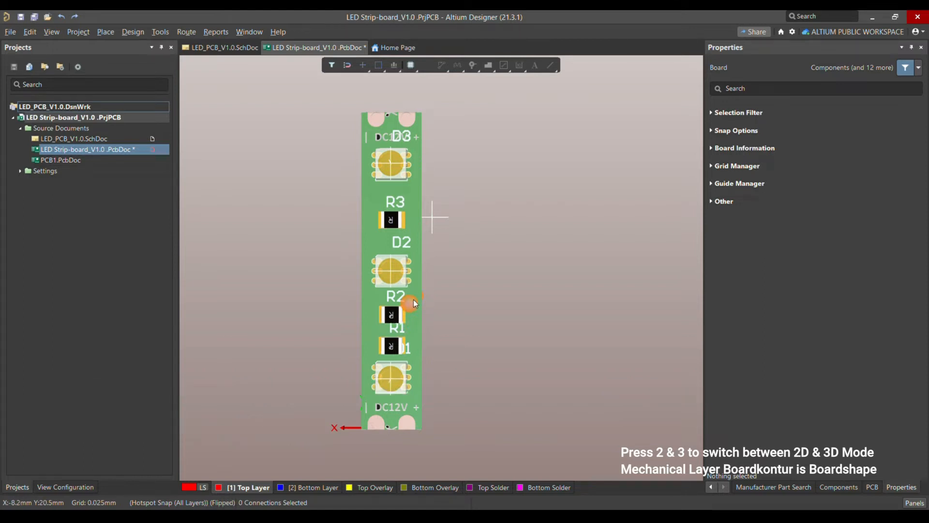
Step: Move the Strip 5050 Leds 50mm 3D body off the green board so the two lie side by side
left_click_drag(413, 299, 513, 270)
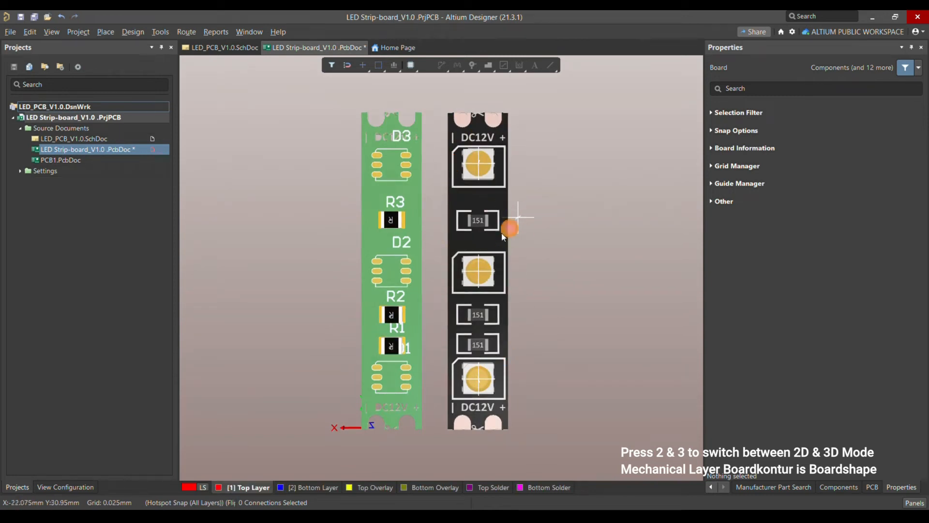
left_click(490, 206)
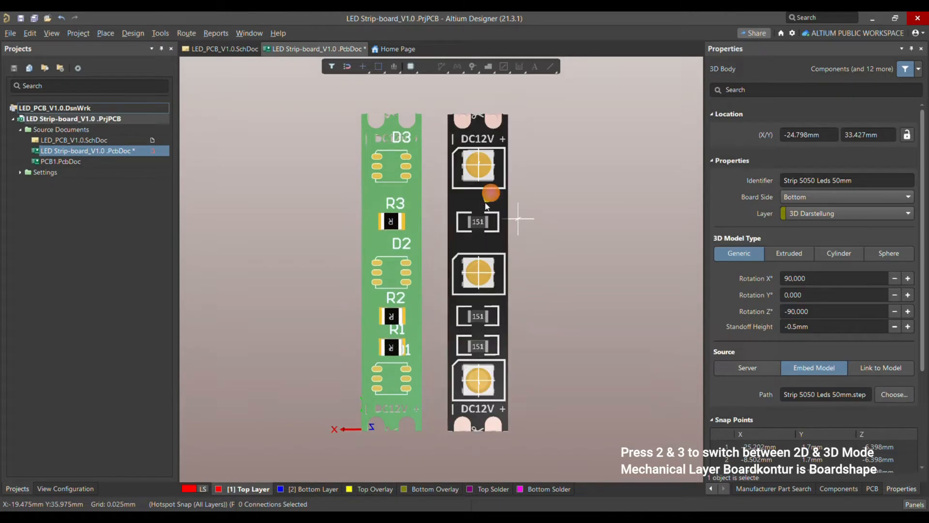
left_click(554, 304)
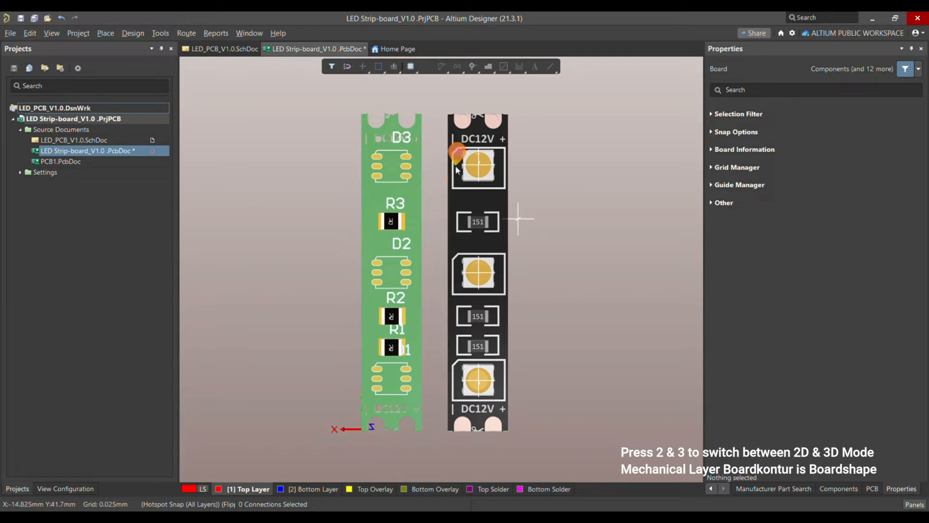
Step: Switch the board to 2D, make Bottom Layer the active layer and show its layer visibility settings
key("2")
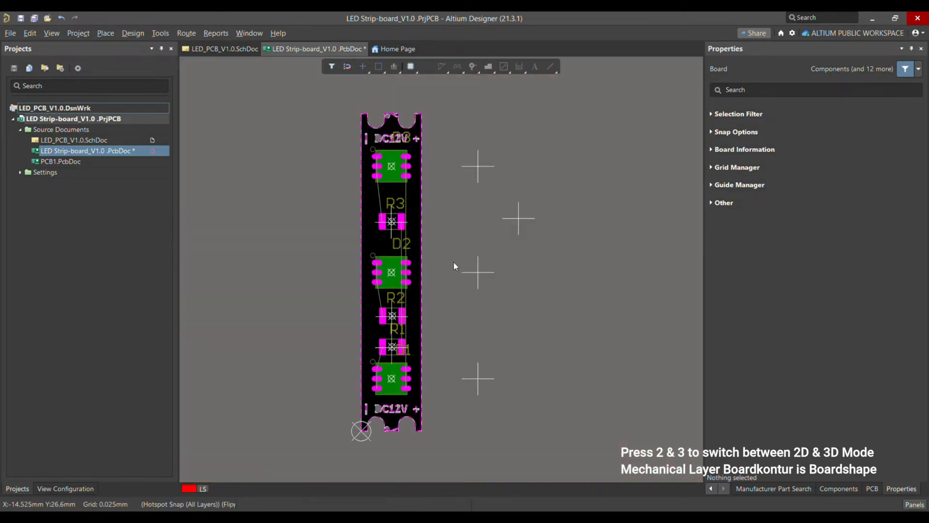
scroll(453, 262, "up", 3, "ctrl")
scroll(415, 341, "down", 3, "ctrl")
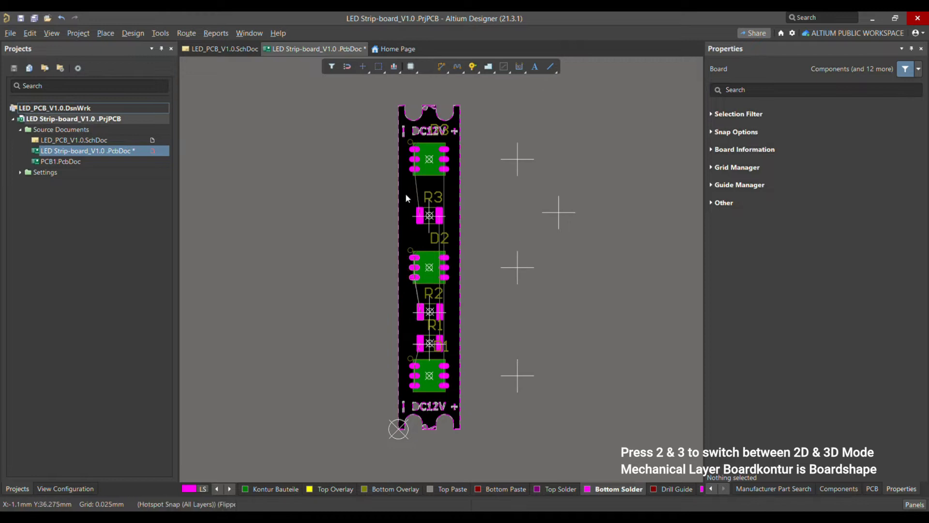
left_click(215, 489)
left_click(216, 488)
left_click(216, 489)
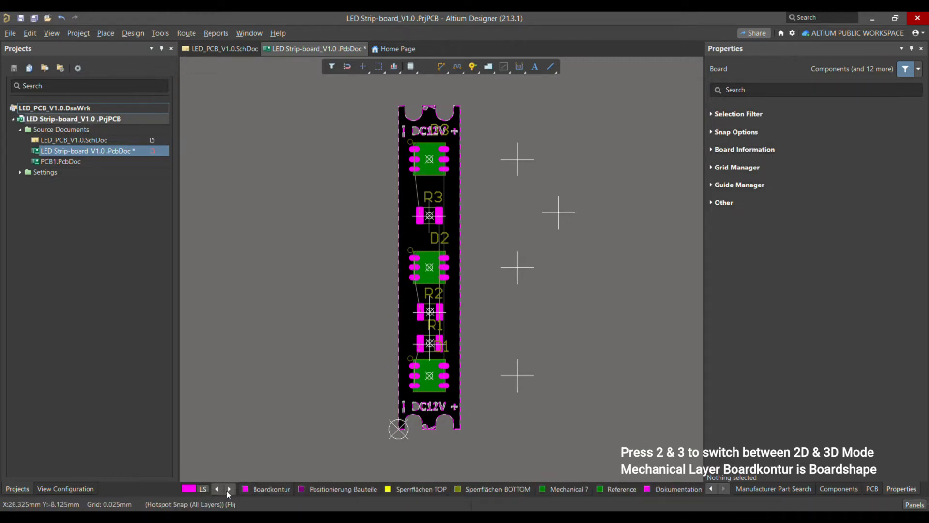
left_click(216, 489)
left_click(217, 489)
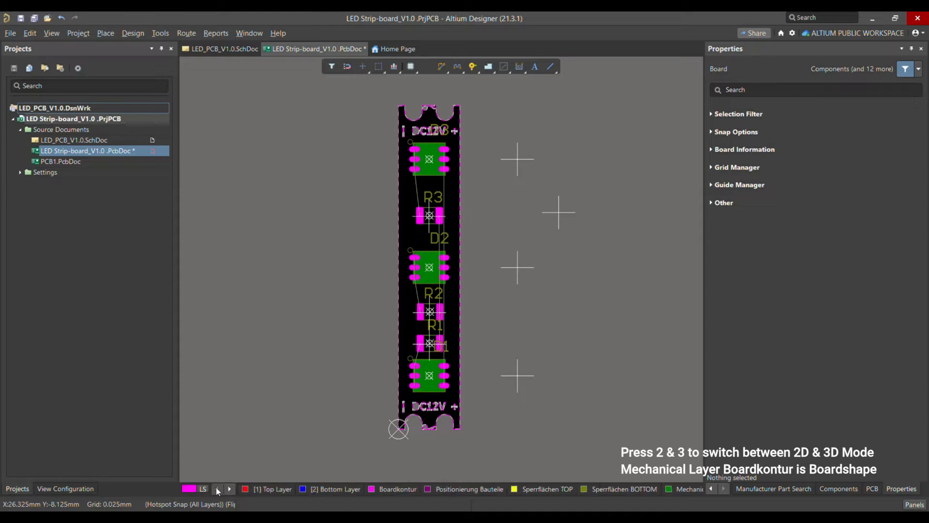
double_click(305, 488)
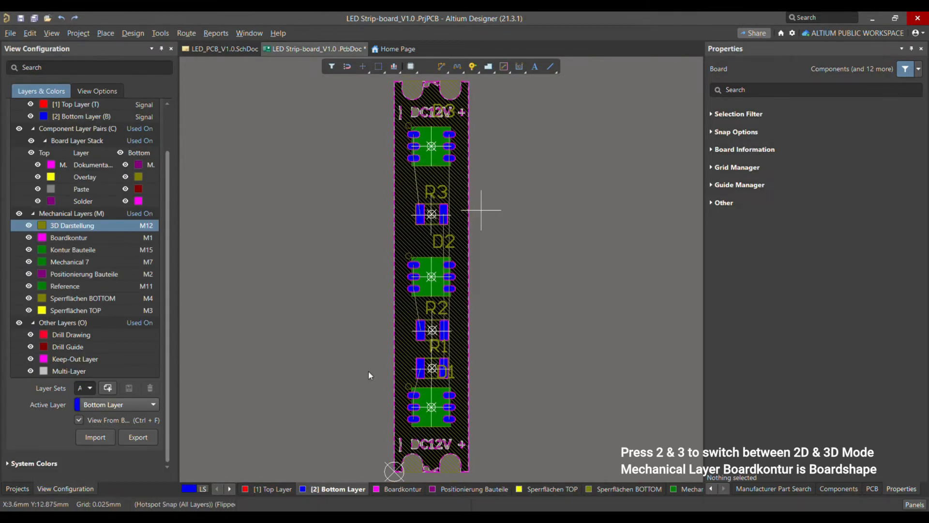
Step: Inspect the lower board end in 2D, including the DC12V lettering and the two rounded cutouts, and return to the 3D view
scroll(386, 361, "up", 6, "ctrl")
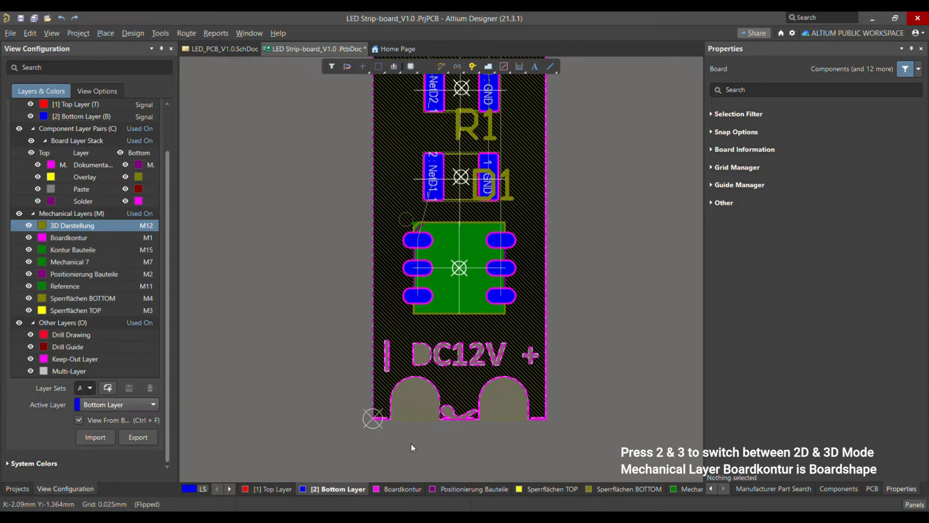
scroll(426, 384, "up", 2, "ctrl")
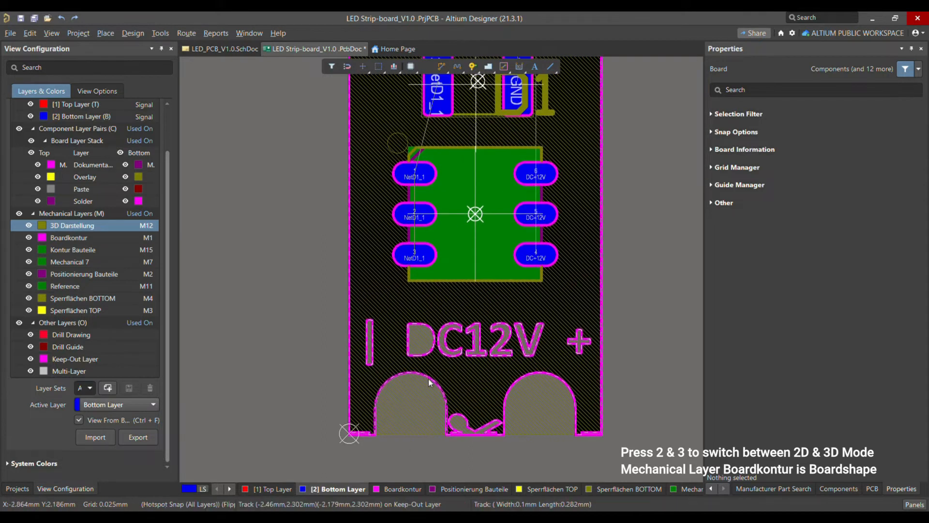
scroll(454, 388, "down", 3, "ctrl")
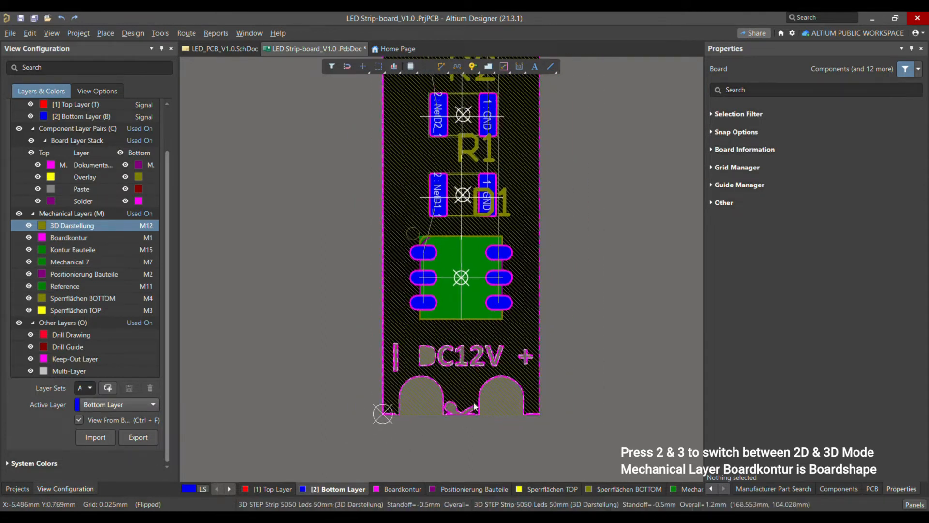
scroll(475, 407, "up", 10)
scroll(403, 219, "down", 3, "ctrl")
key("3")
left_click(431, 274)
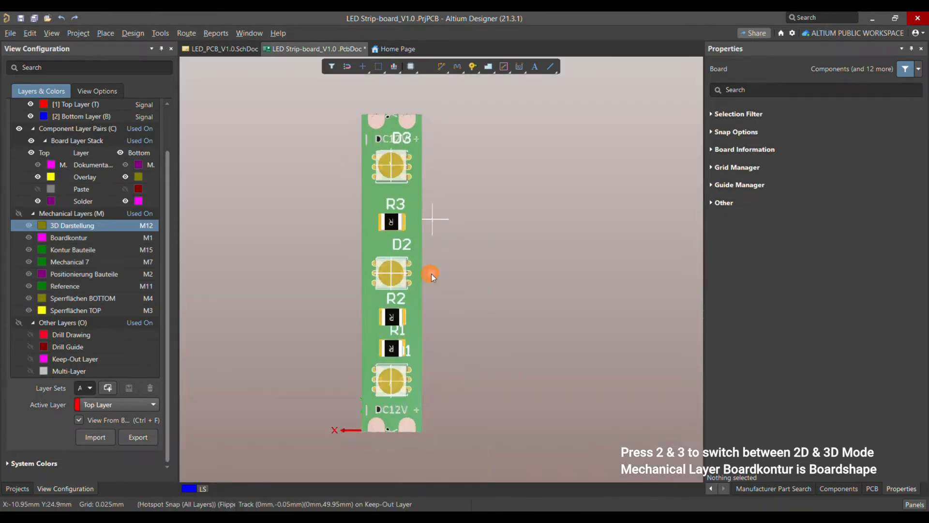
Step: Shift the LED strip 3D body beside the board in the 3D view
scroll(431, 274, "down", 1)
scroll(427, 261, "down", 1, "ctrl")
left_click_drag(419, 263, 492, 239)
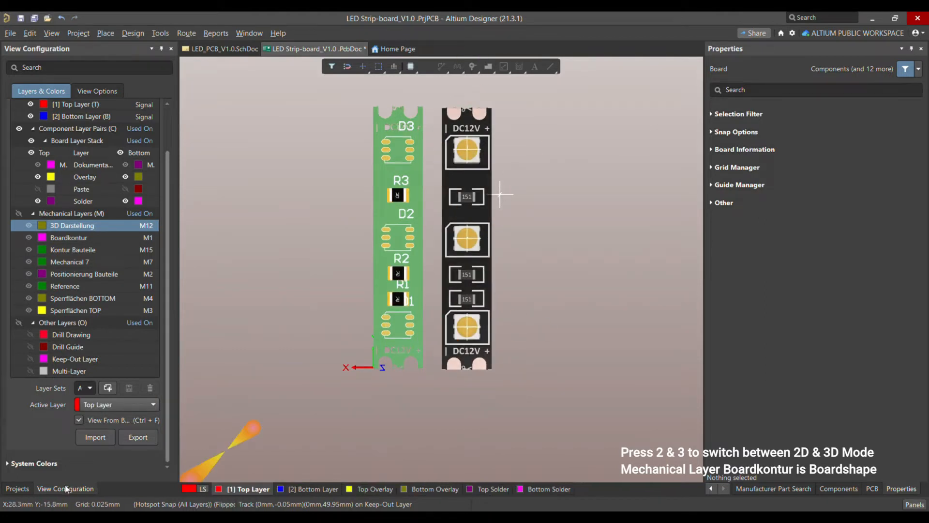
Step: Show the project tree again and compare the lower ends of the board and the LED strip body
left_click(17, 488)
scroll(459, 367, "up", 3, "ctrl")
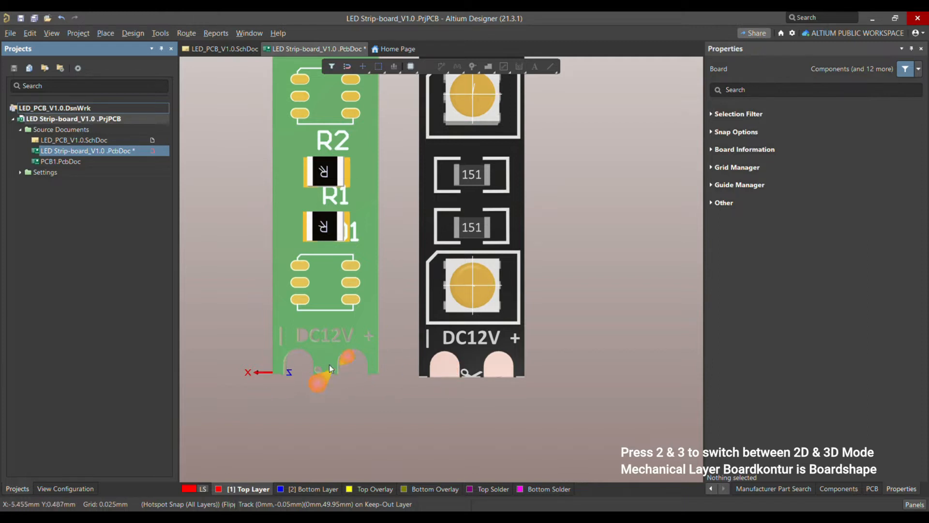
scroll(329, 364, "down", 3, "ctrl")
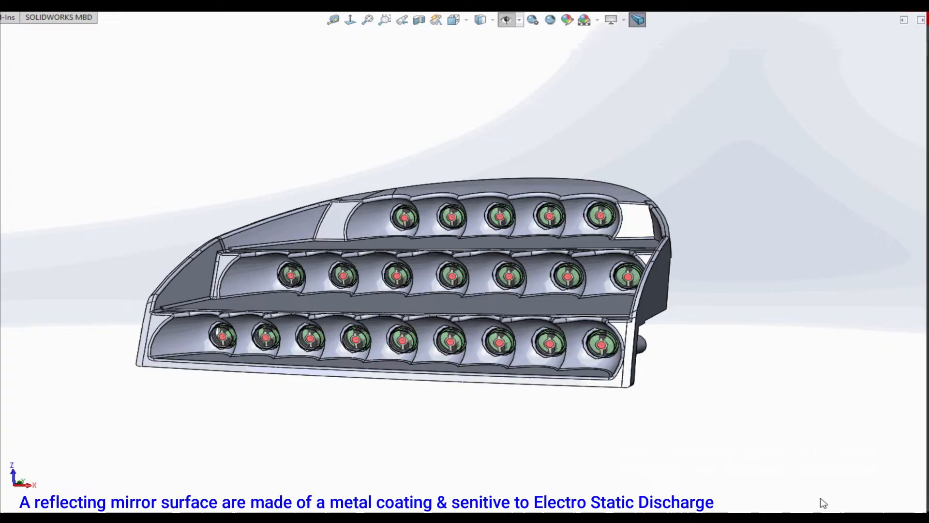
Step: Switch to SOLIDWORKS and examine the reflector rows of the lamp model from different angles
middle_click_drag(425, 271, 406, 170)
scroll(483, 430, "down", 5)
middle_click_drag(521, 448, 567, 212)
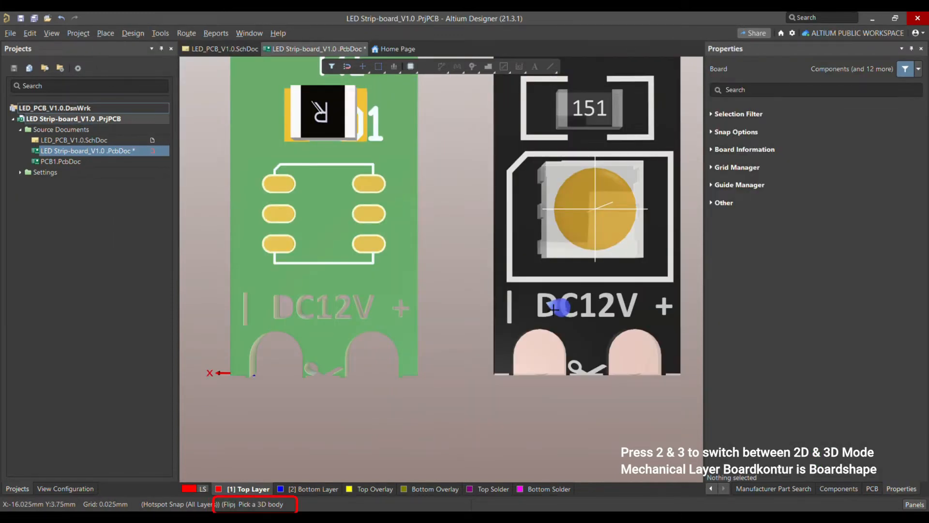
Step: Switch back to Altium Designer, pick the displaced LED strip as the 3D body and check its selectable faces
left_click(519, 150)
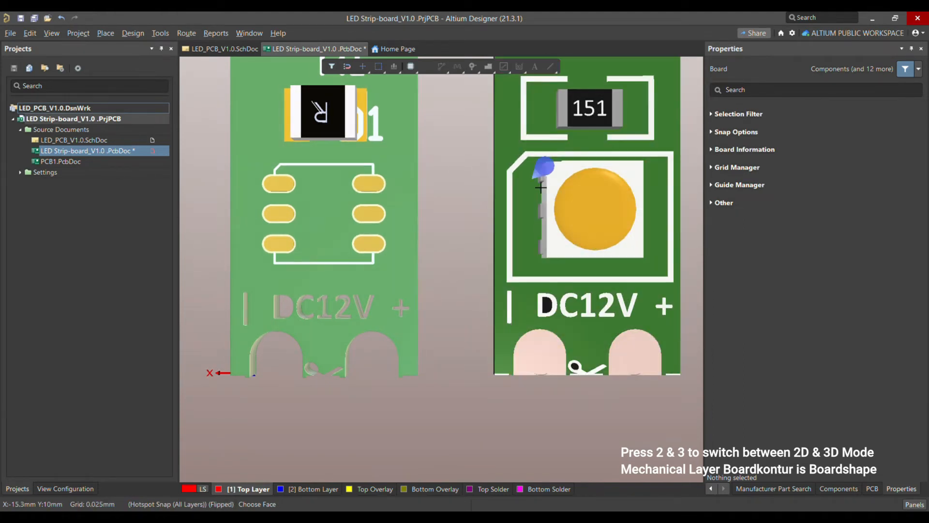
scroll(580, 301, "down", 2)
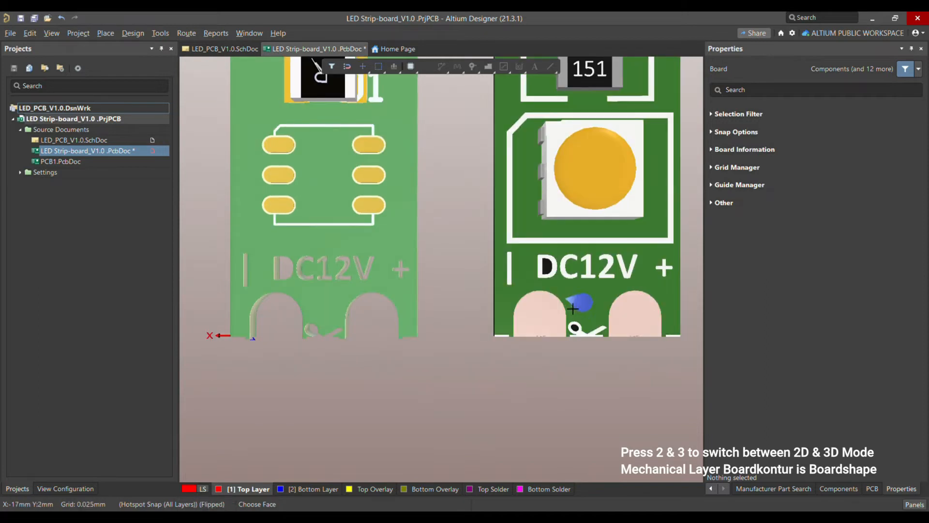
scroll(543, 325, "down", 4, "ctrl")
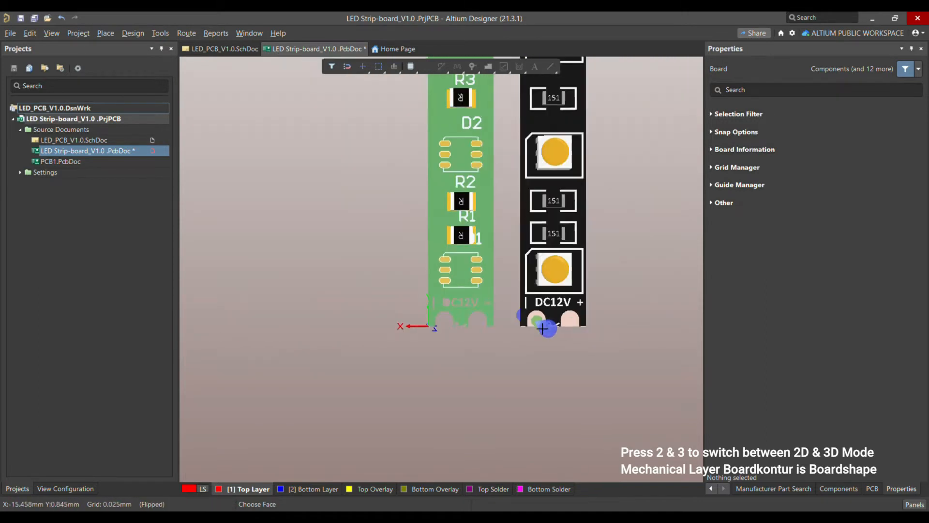
scroll(542, 329, "down", 3, "ctrl")
scroll(551, 305, "down", 2)
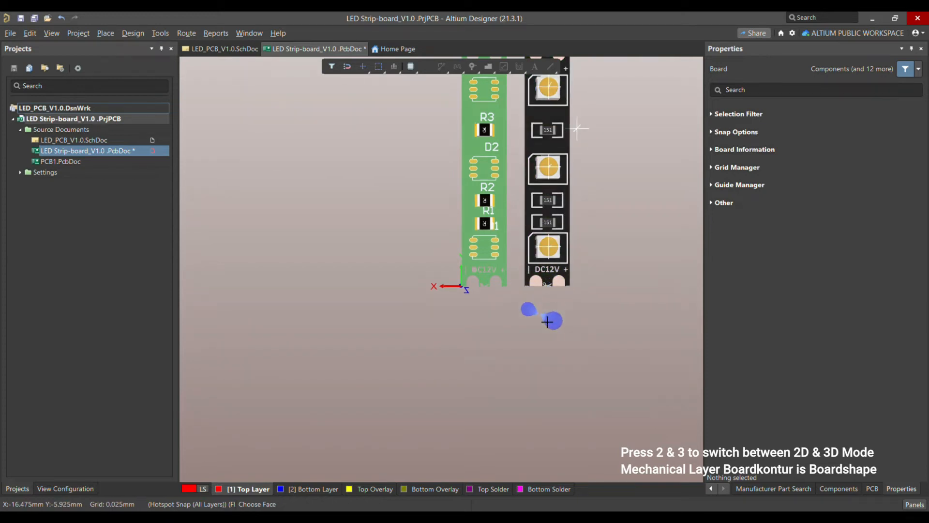
Step: Compare the board's lower outline with the displaced strip body by switching between the 2D and 3D views
key("2")
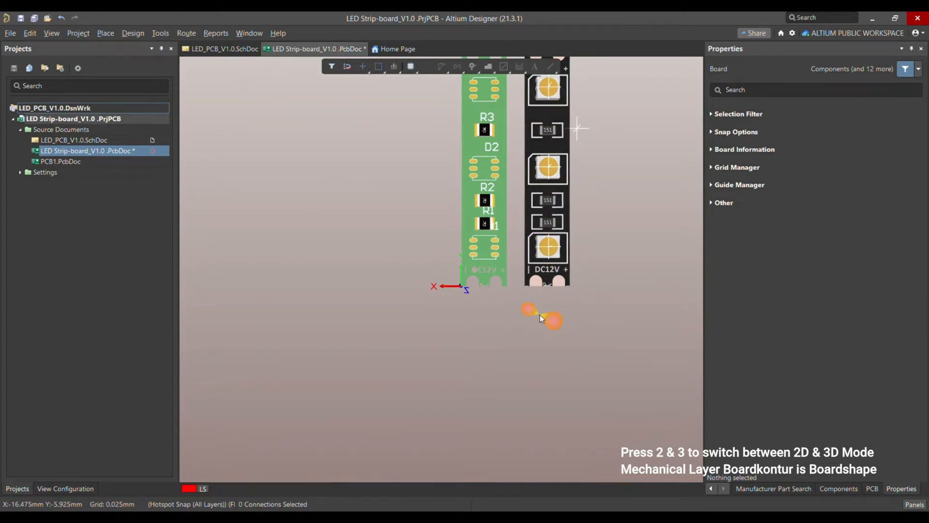
scroll(495, 275, "down", 3)
scroll(488, 409, "down", 4)
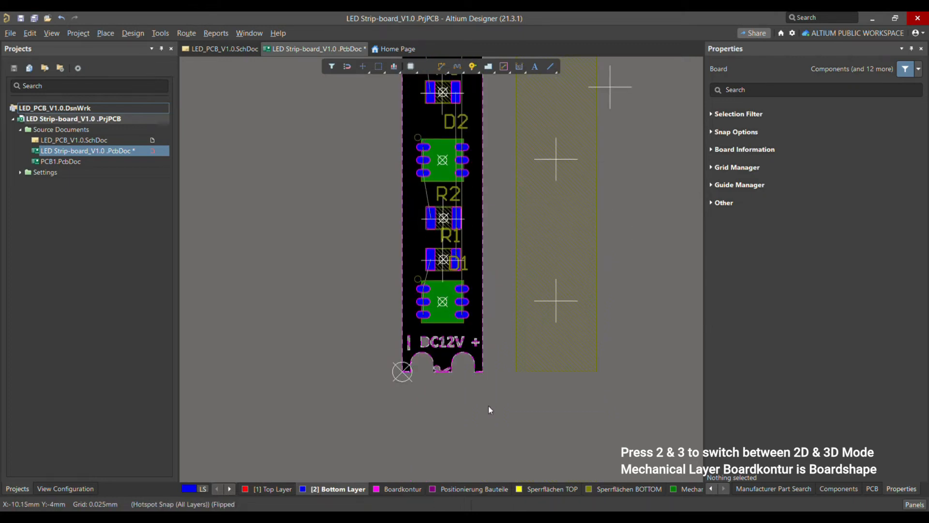
scroll(417, 369, "up", 5, "ctrl")
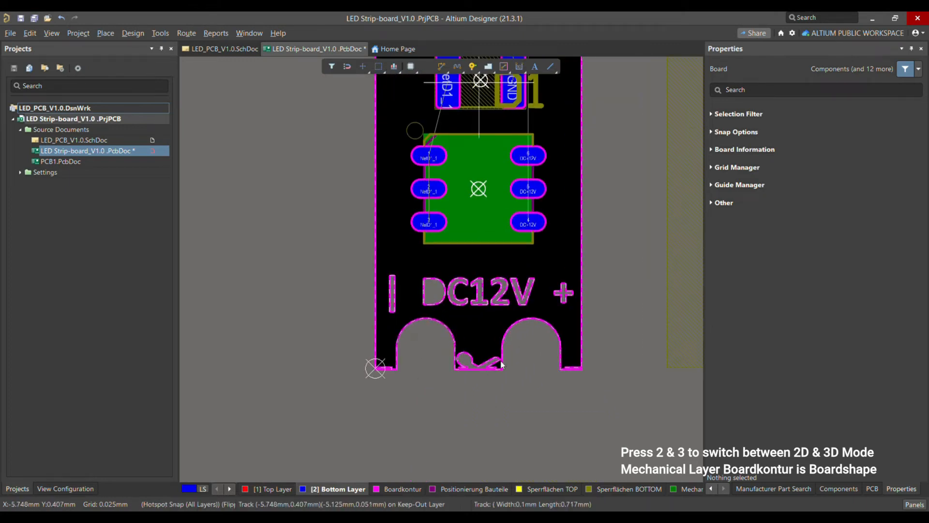
key("3")
key("2")
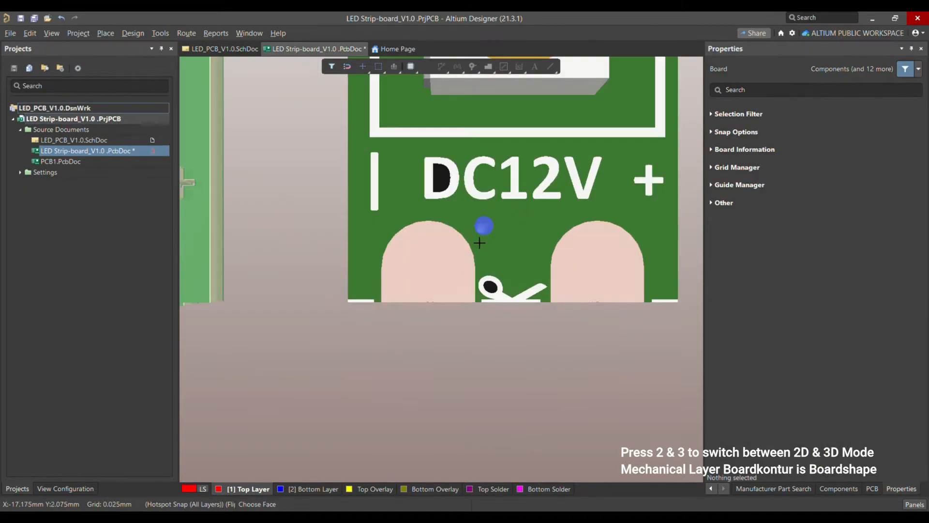
Step: Try to choose a face on the lower end of the displaced LED strip body, checking the pad and board faces
scroll(459, 248, "down", 2, "ctrl")
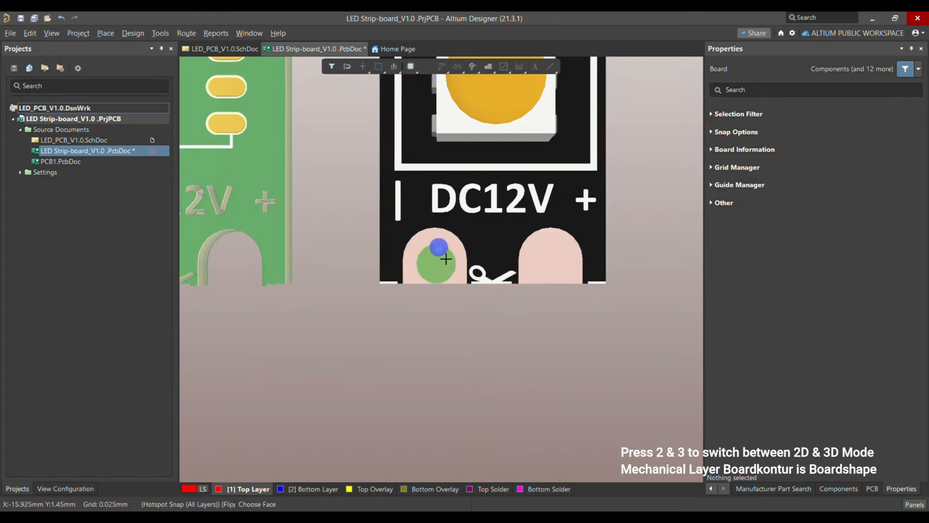
scroll(459, 257, "down", 3, "ctrl")
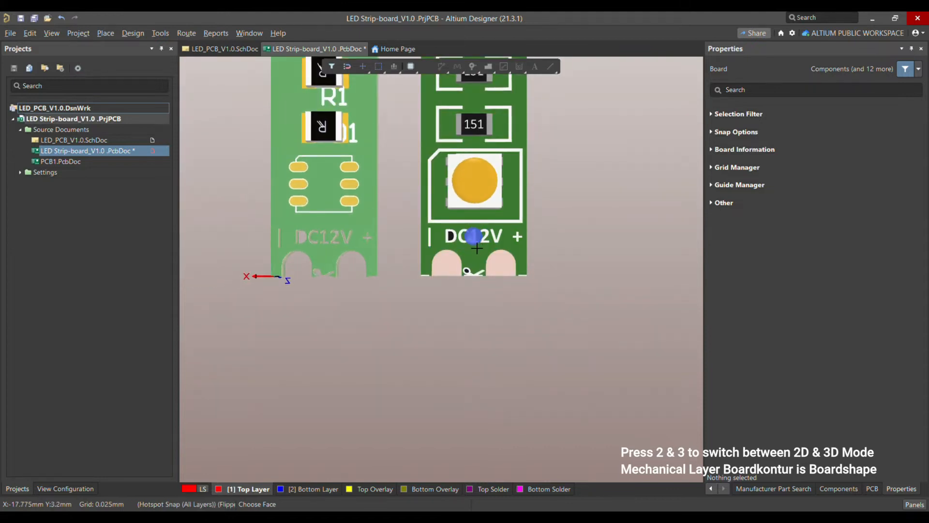
right_click(474, 247)
left_click(473, 247)
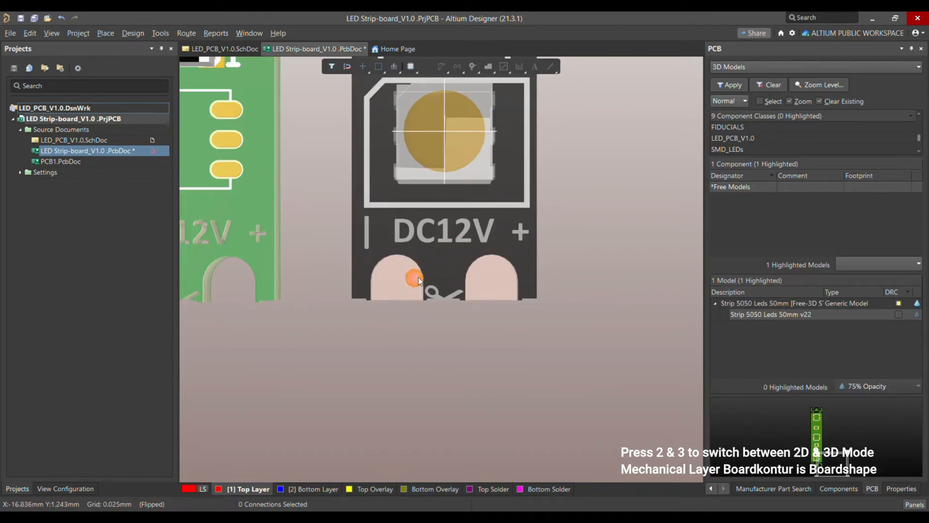
Step: Undo the move of the LED strip 3D body so it lies on the board, and clear the highlighting
key("ctrl+z")
key("ctrl+z")
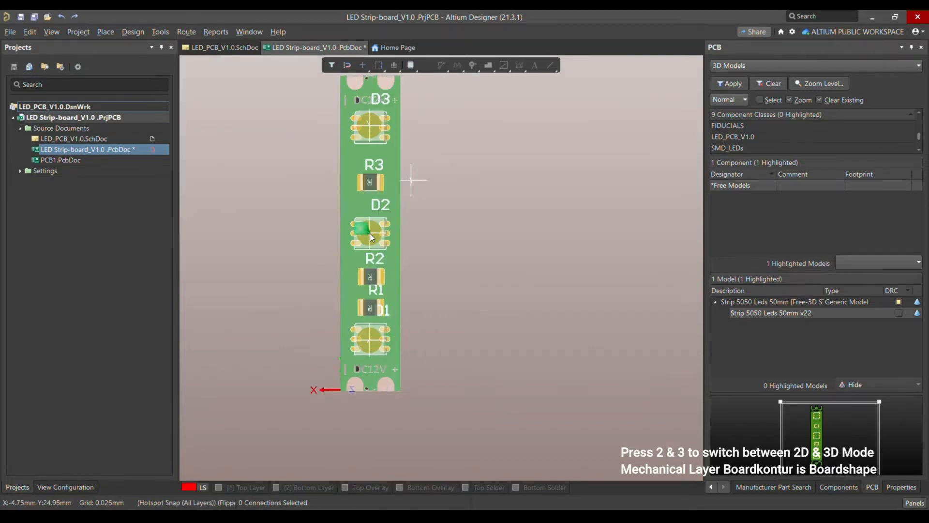
left_click(469, 277)
scroll(463, 288, "down", 2, "ctrl")
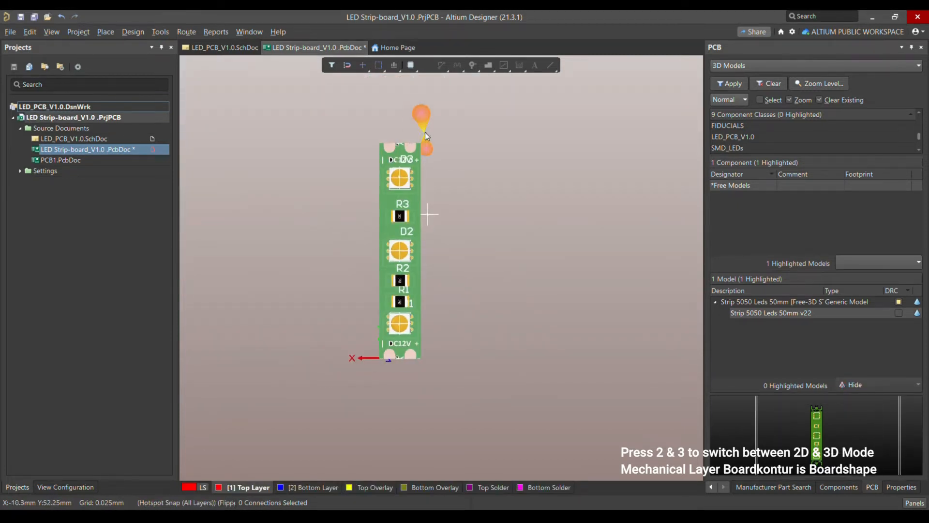
scroll(379, 314, "up", 4, "ctrl")
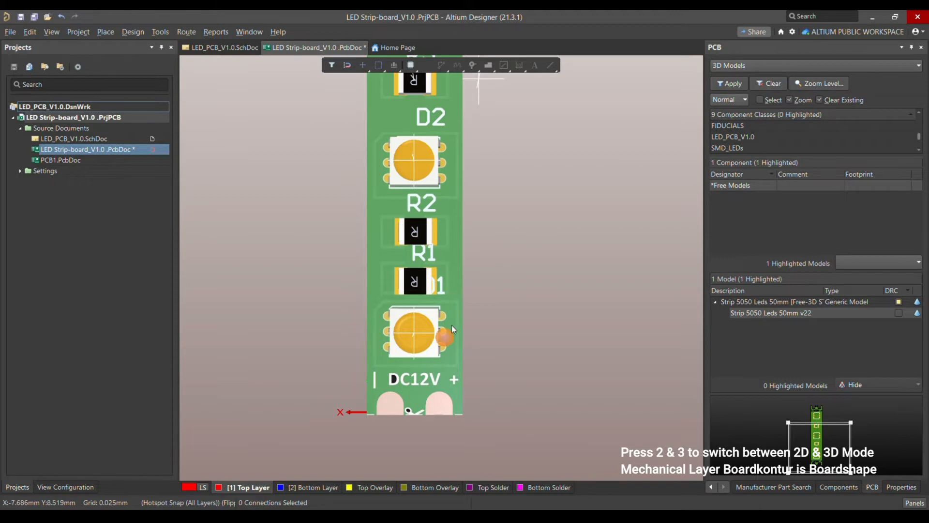
scroll(451, 325, "down", 2)
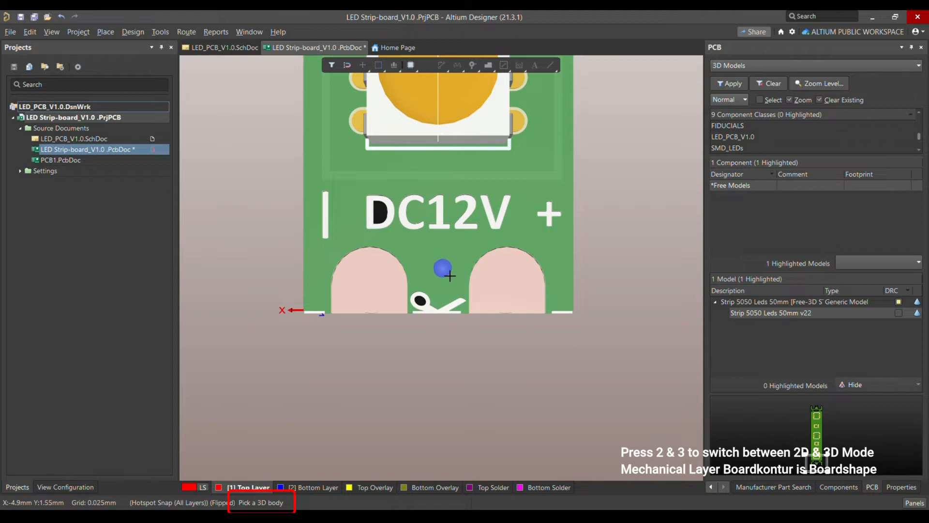
Step: Define the board shape from the face around the minus pad on the strip body, leaving the model position unmodified
left_click(446, 253)
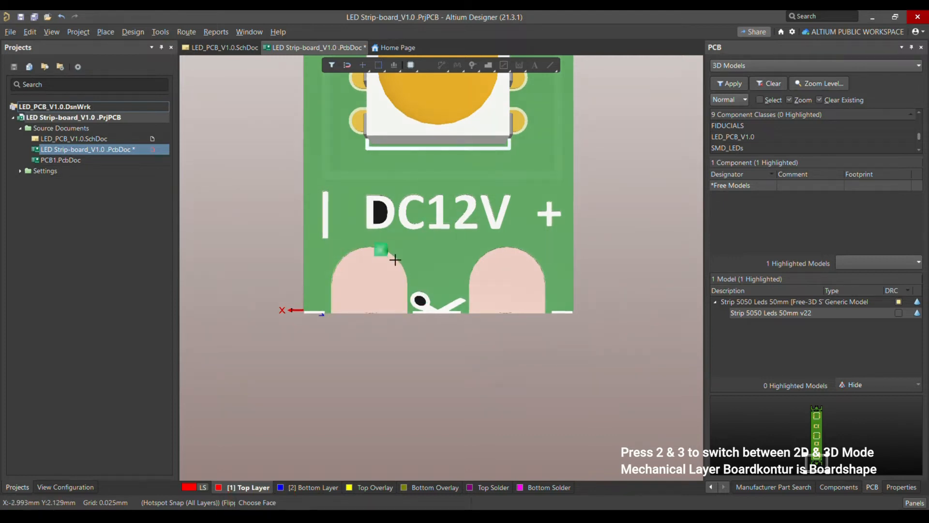
left_click(442, 261)
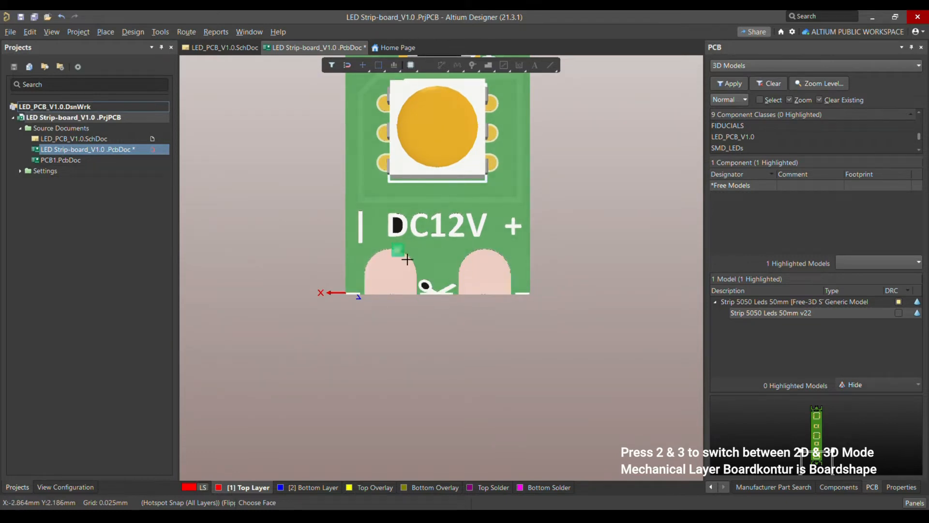
scroll(402, 261, "up", 4, "ctrl")
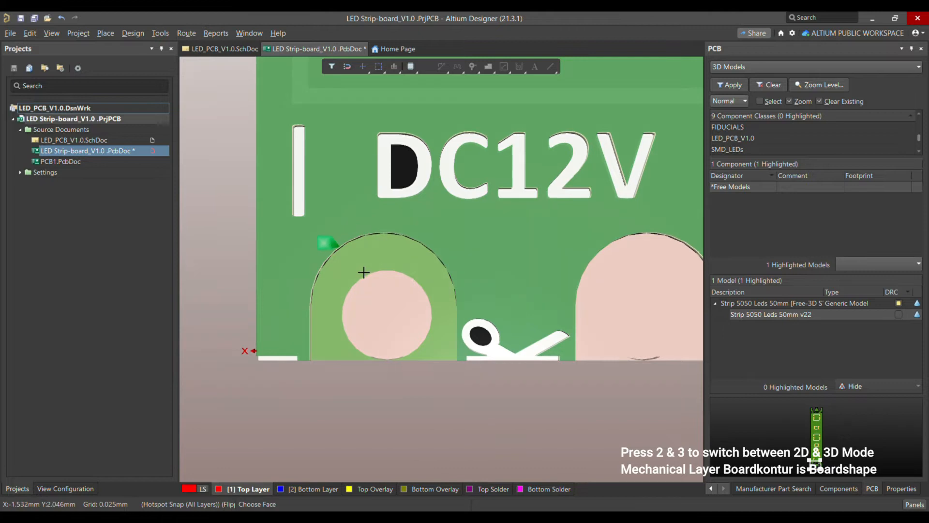
scroll(384, 265, "down", 3, "ctrl")
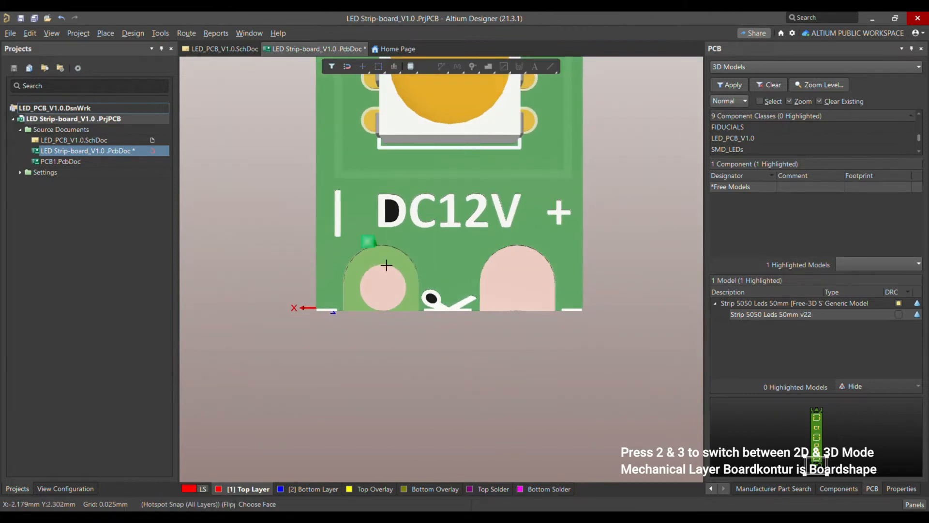
left_click(387, 265)
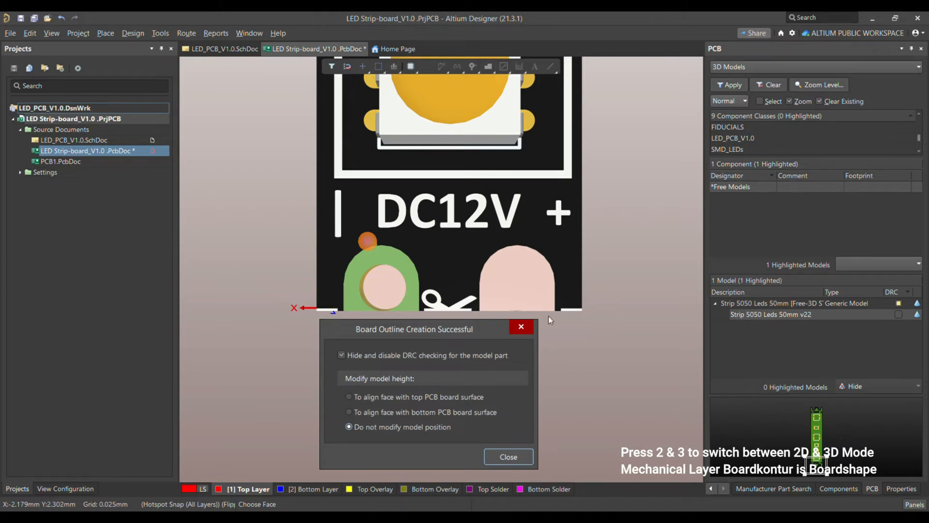
key("Return")
Step: Examine the pad-shaped board region in the 3D view and compare it with the strip outline in the 2D view
scroll(484, 316, "down", 2, "ctrl")
scroll(474, 313, "down", 3, "ctrl")
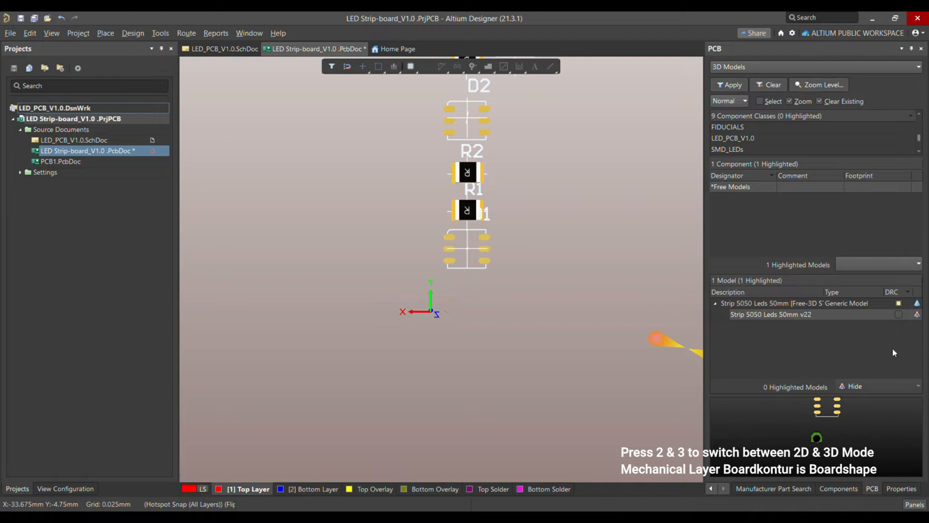
scroll(461, 318, "up", 5, "ctrl")
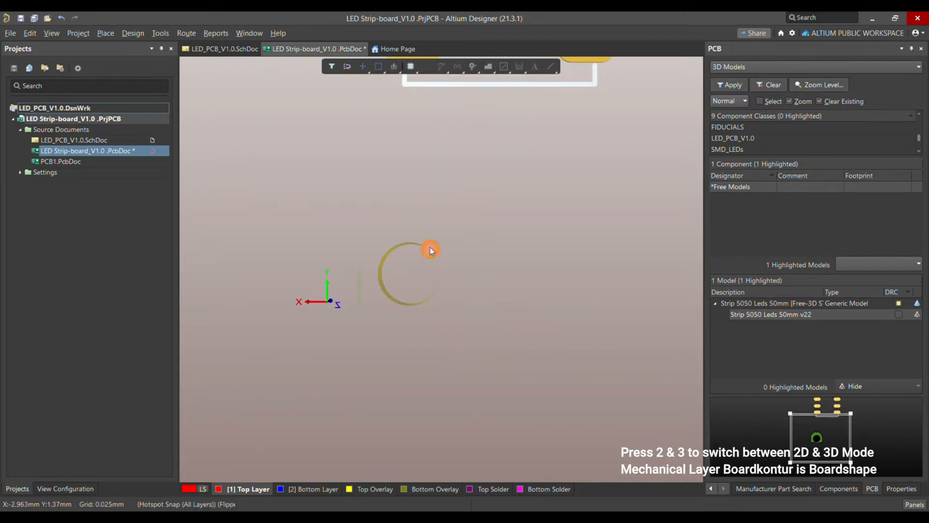
scroll(409, 295, "down", 5, "ctrl")
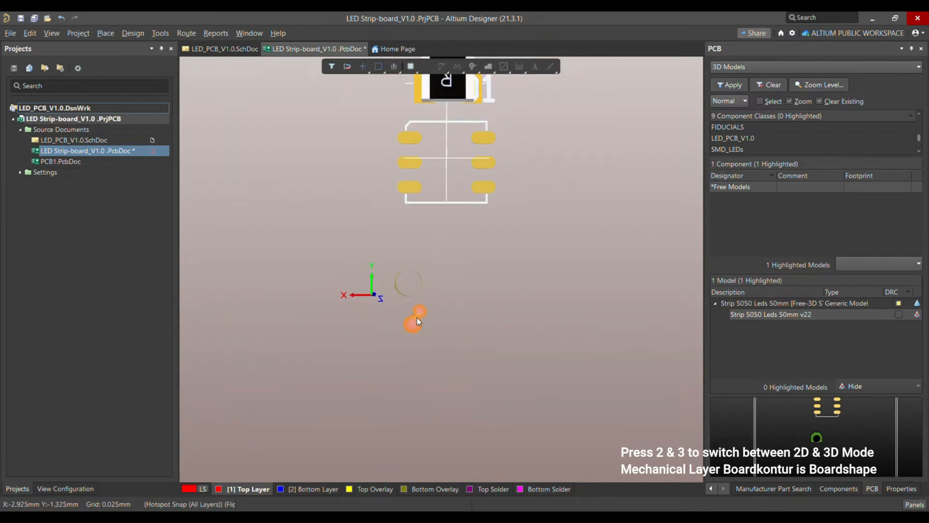
key("2")
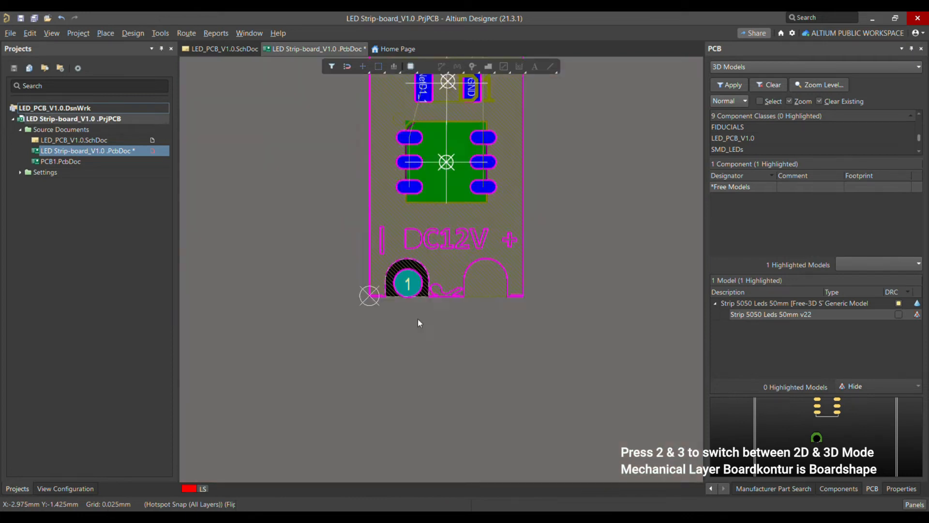
scroll(419, 354, "up", 5, "ctrl")
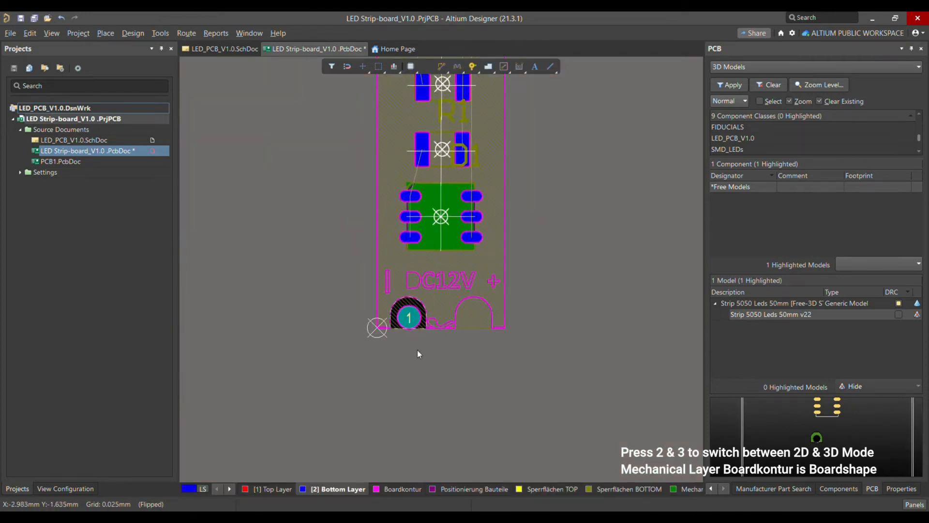
scroll(417, 348, "down", 3, "ctrl")
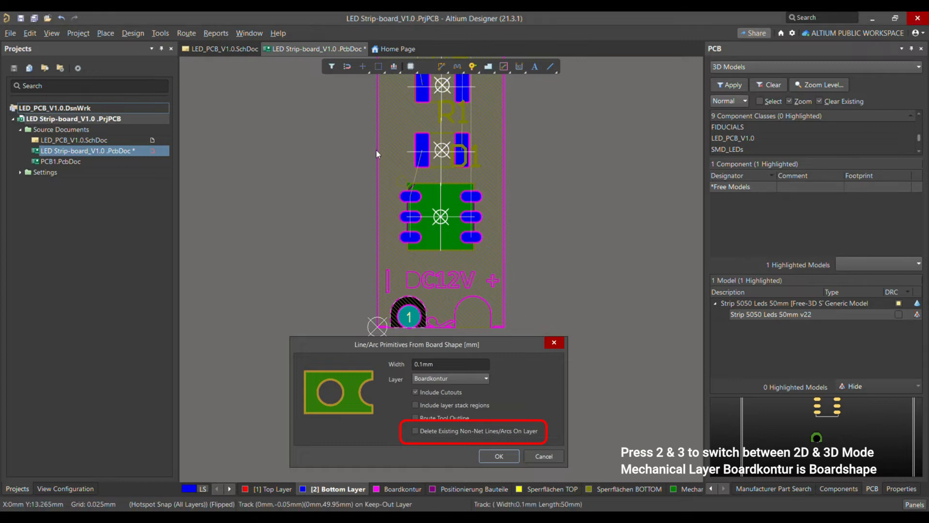
scroll(370, 251, "down", 3, "ctrl")
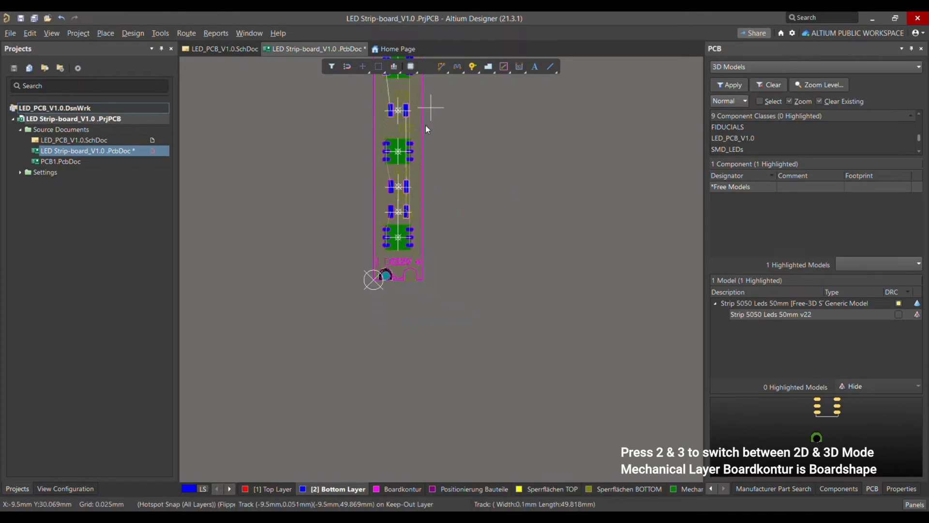
scroll(385, 278, "up", 5, "ctrl")
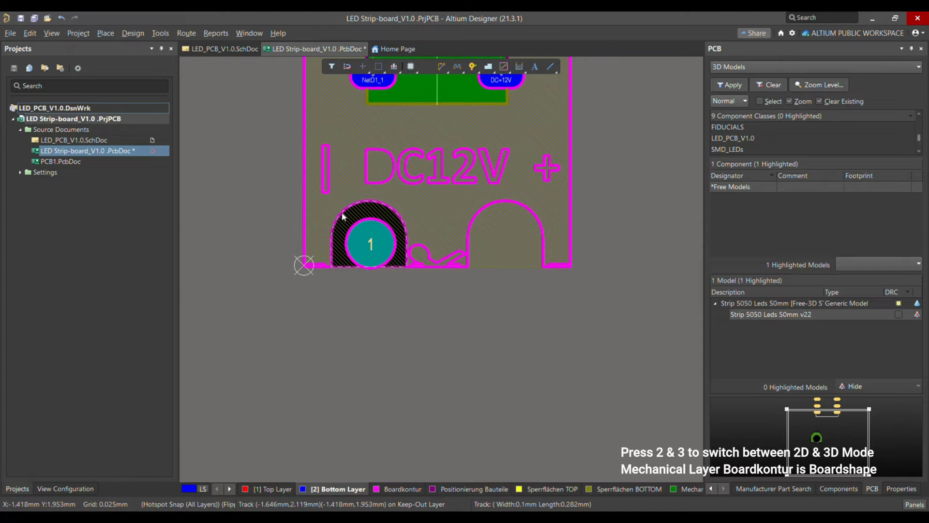
scroll(409, 332, "down", 6, "ctrl")
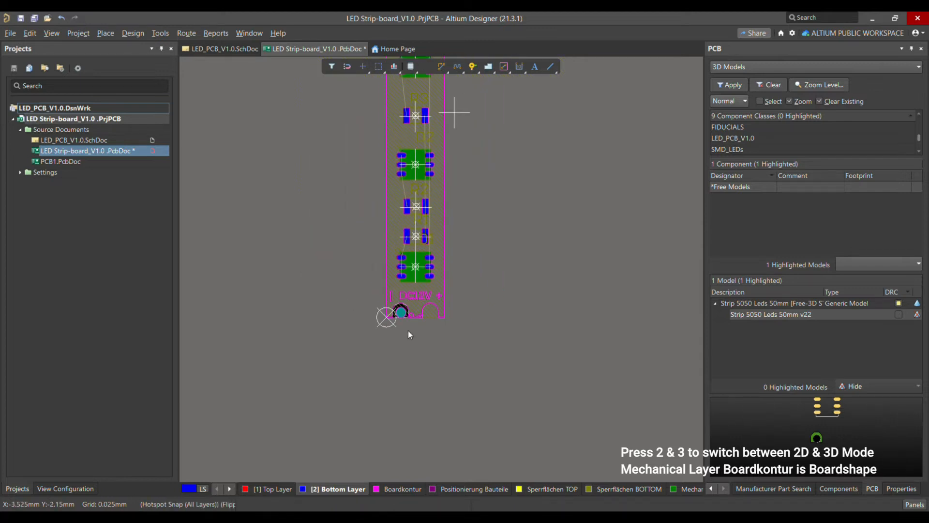
scroll(407, 329, "up", 3, "ctrl")
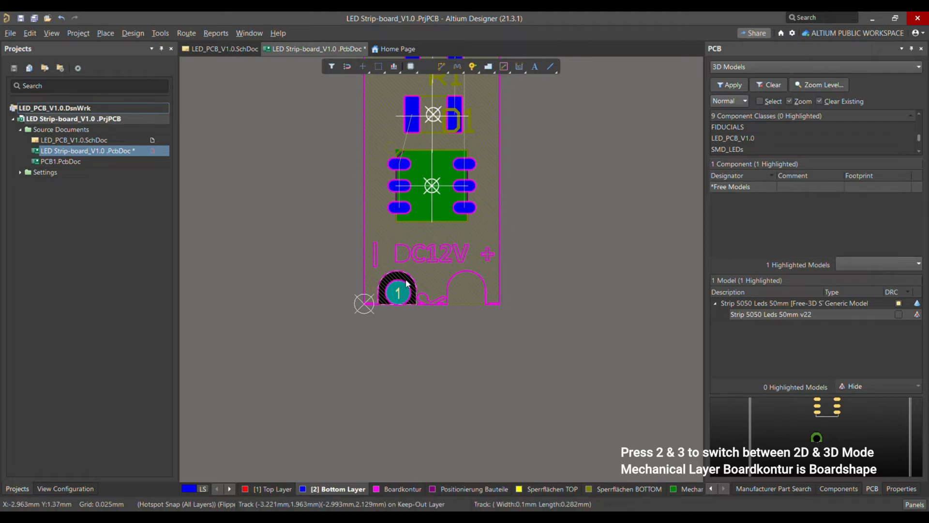
scroll(392, 333, "up", 1, "ctrl")
key("2")
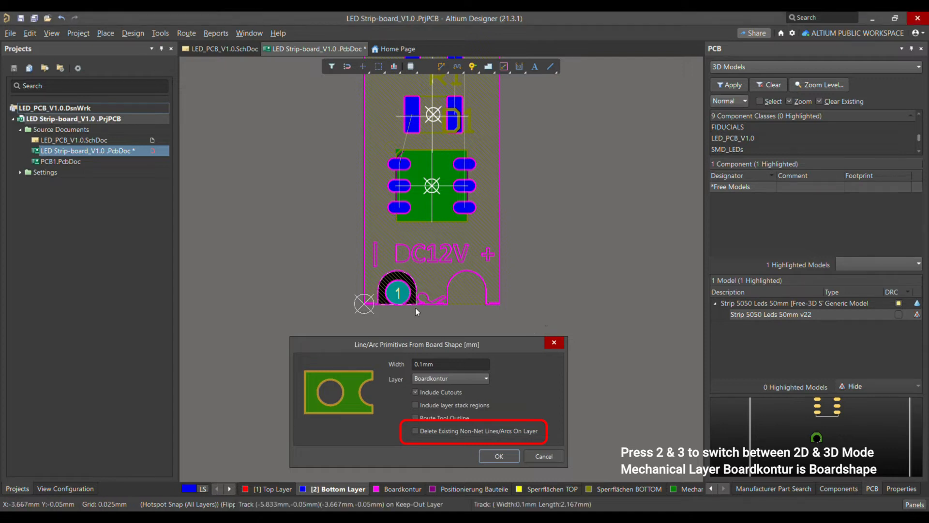
Step: Return to 3D, show the hidden Strip 5050 Leds 50mm v22 model part at 75% opacity, and check both strip ends
key("3")
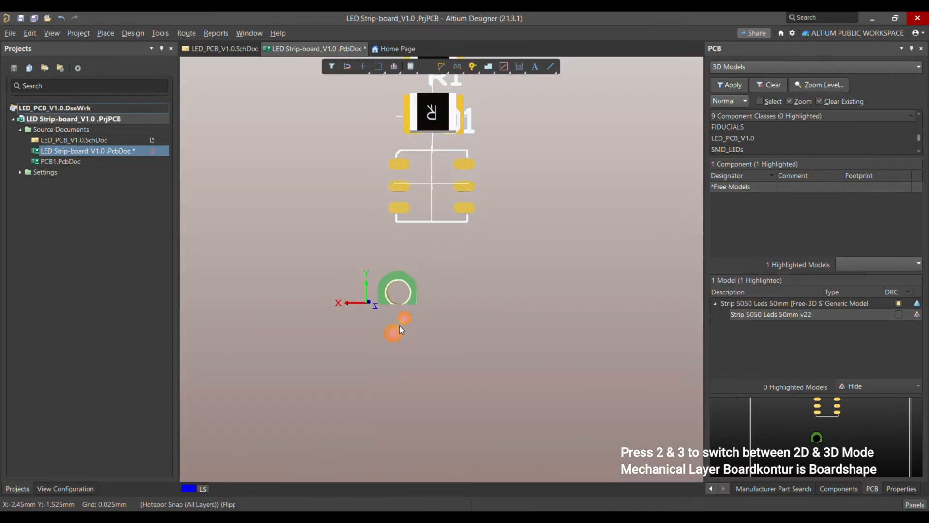
left_click(918, 314)
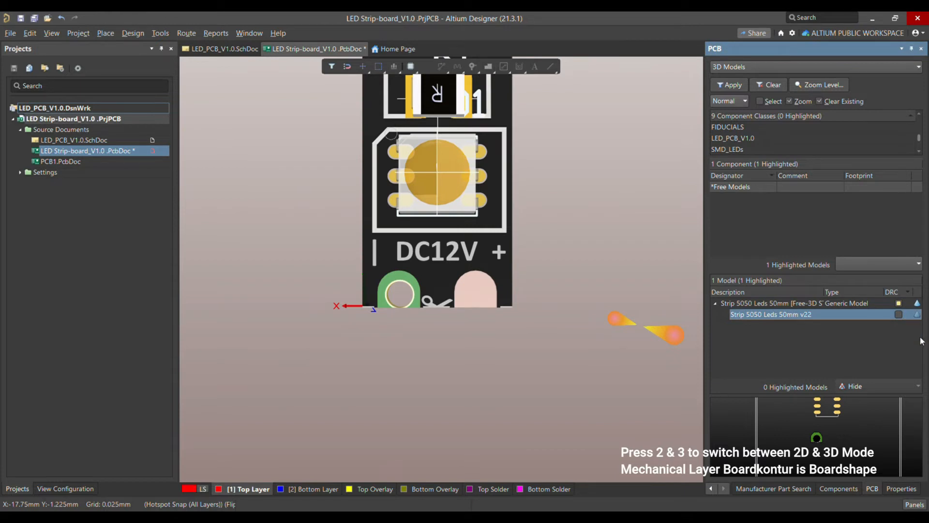
left_click(917, 315)
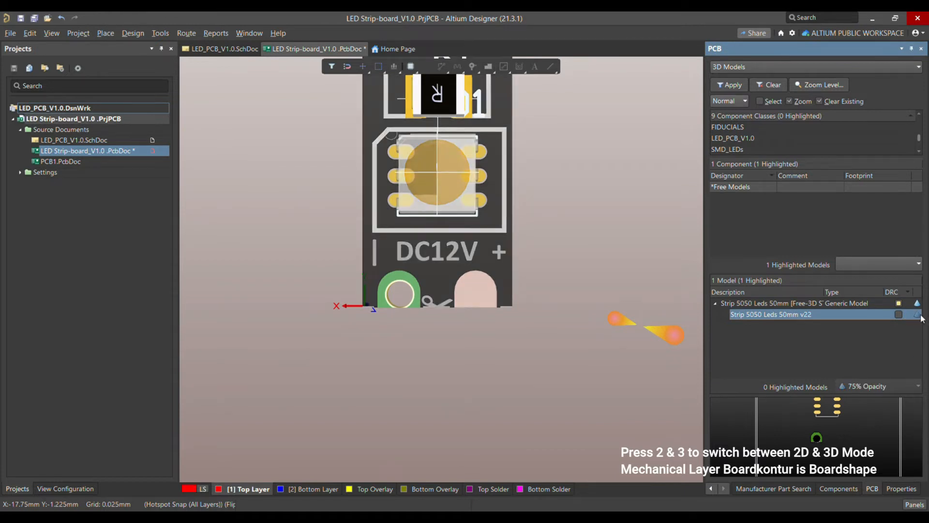
scroll(385, 355, "down", 4, "ctrl")
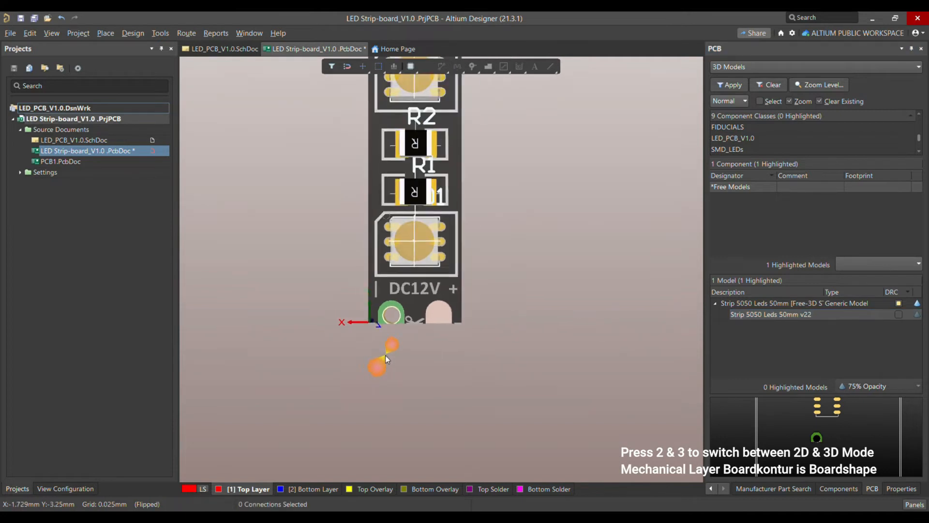
scroll(402, 278, "down", 3, "ctrl")
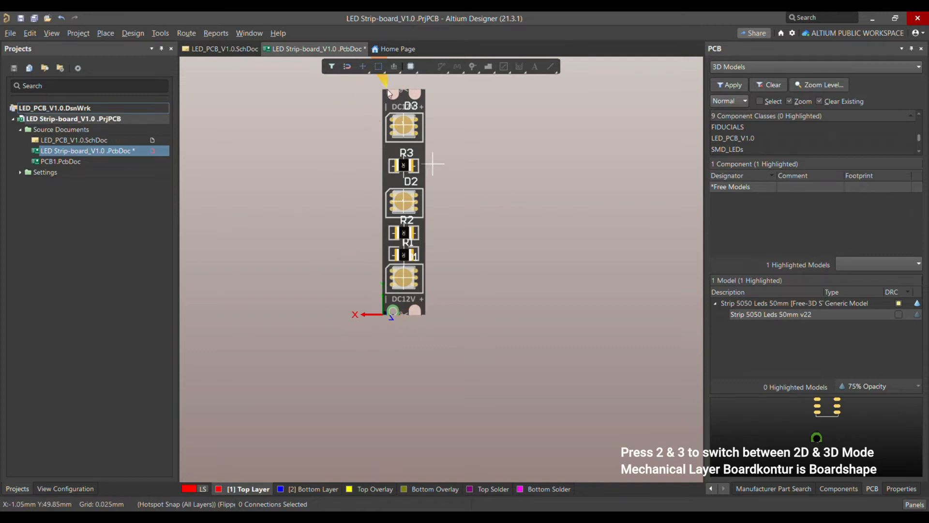
scroll(387, 332, "up", 4, "ctrl")
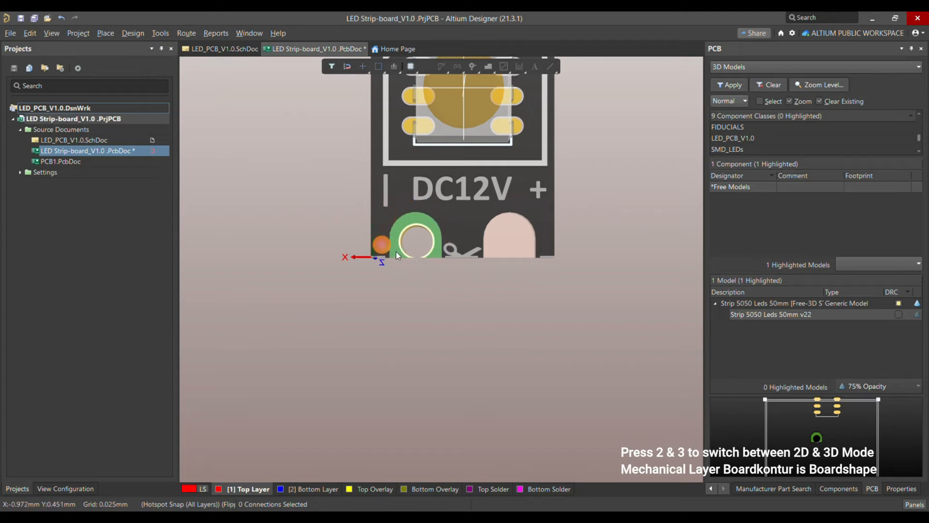
scroll(405, 294, "down", 5, "ctrl")
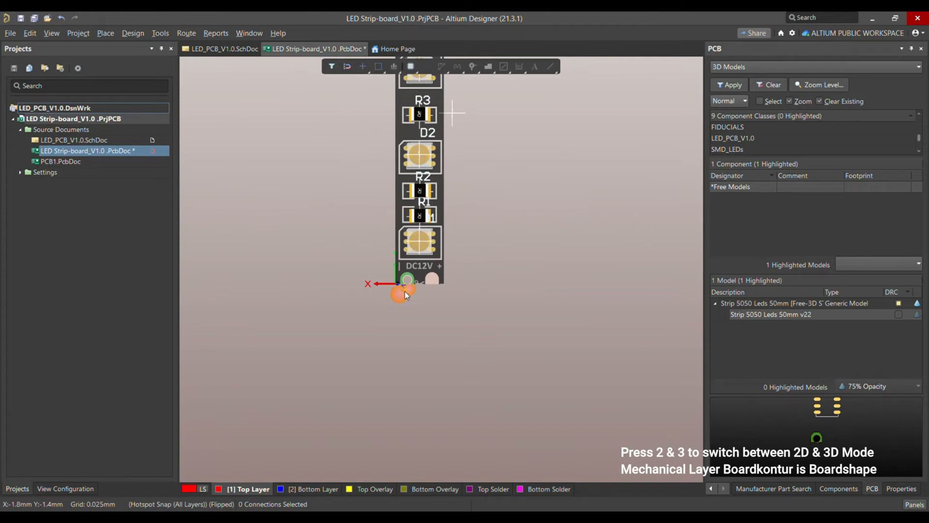
Step: Define the board shape from the 3D body using the main board face of the LED strip
left_click(133, 33)
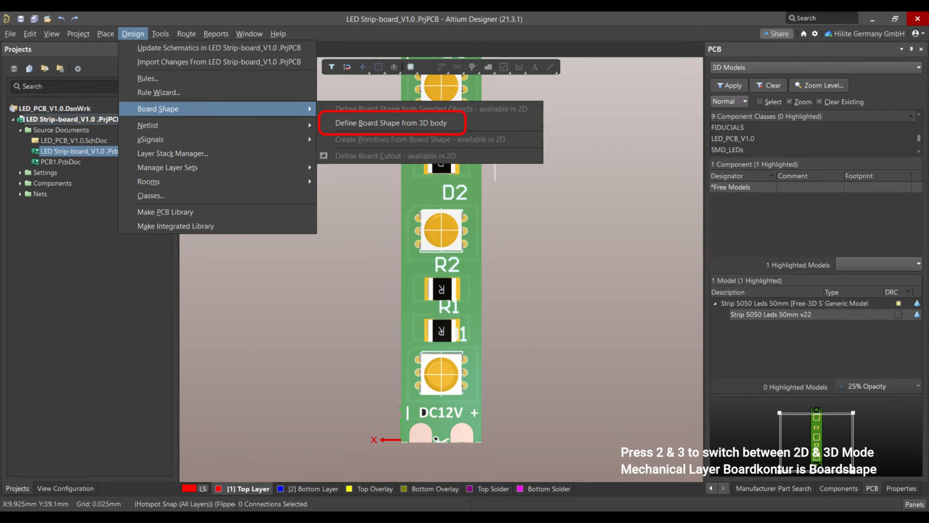
left_click(391, 123)
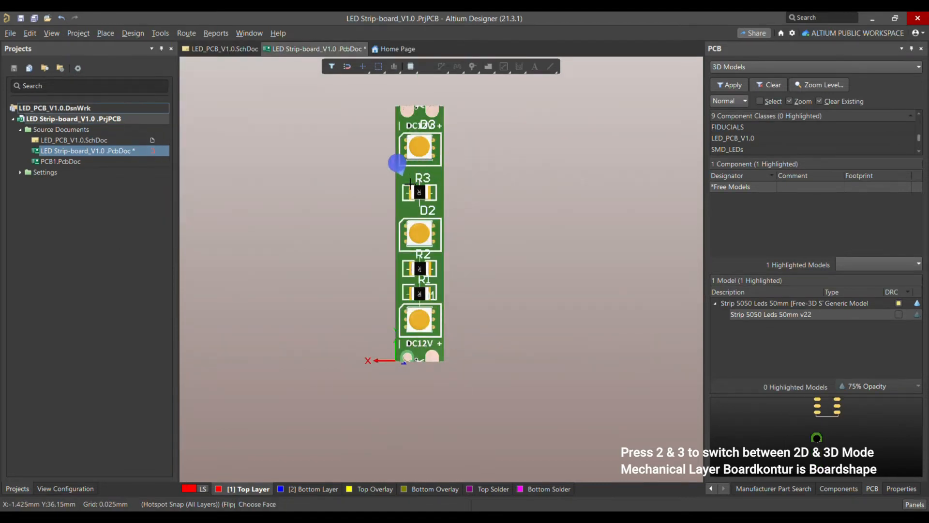
left_click(437, 289)
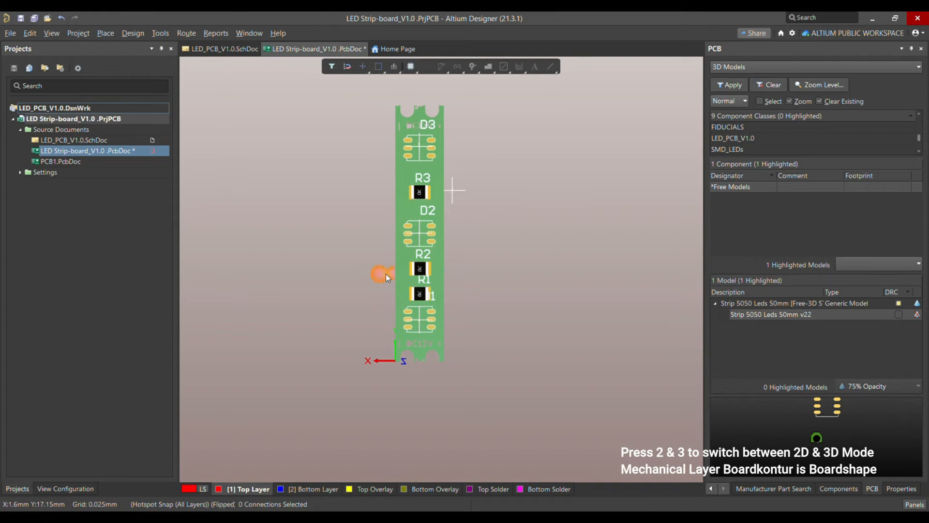
Step: Examine the redefined board shape in 2D, checking its outer edges and the cutouts at the pads, scissors symbol and DC12V text
key("2")
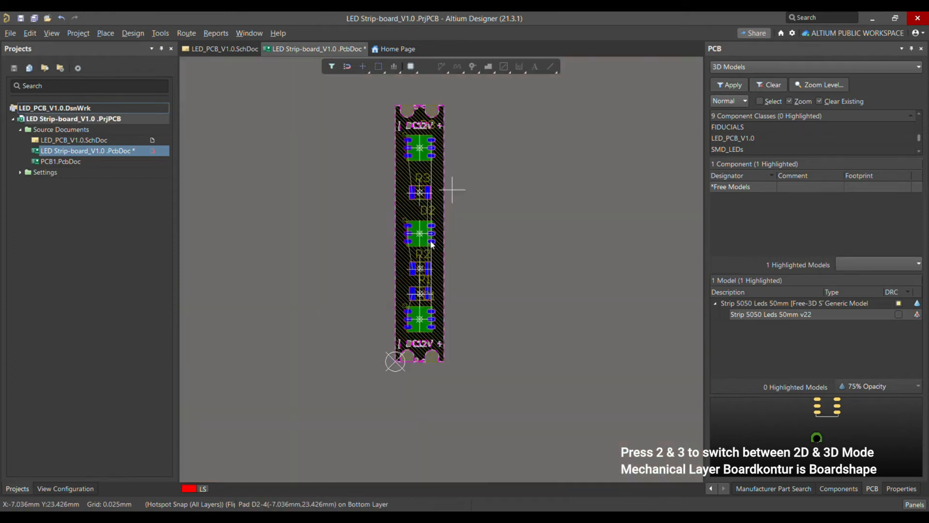
scroll(381, 298, "down", 4, "ctrl")
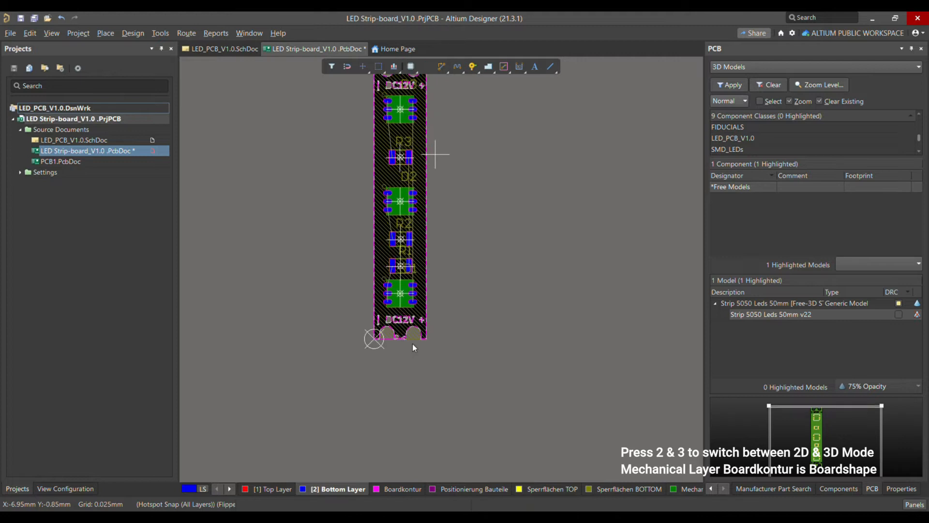
scroll(364, 173, "up", 4, "ctrl")
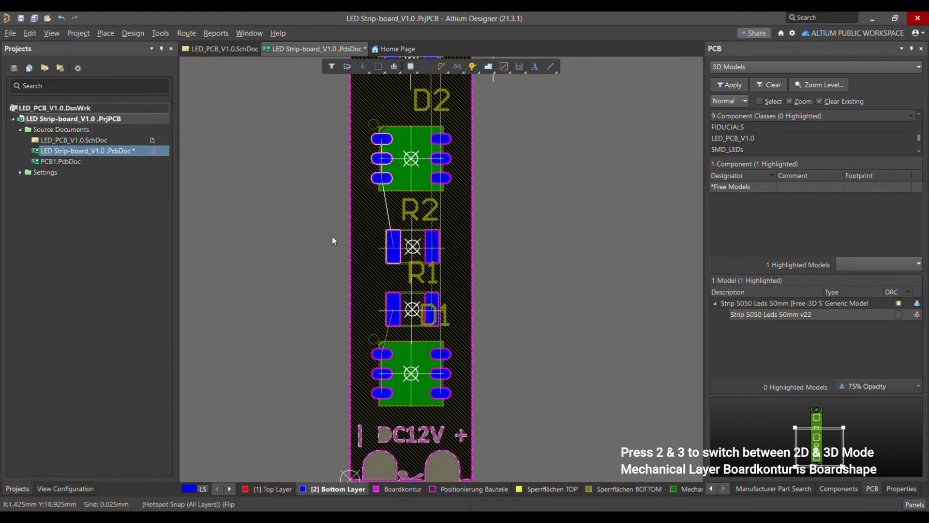
scroll(347, 262, "down", 3, "ctrl")
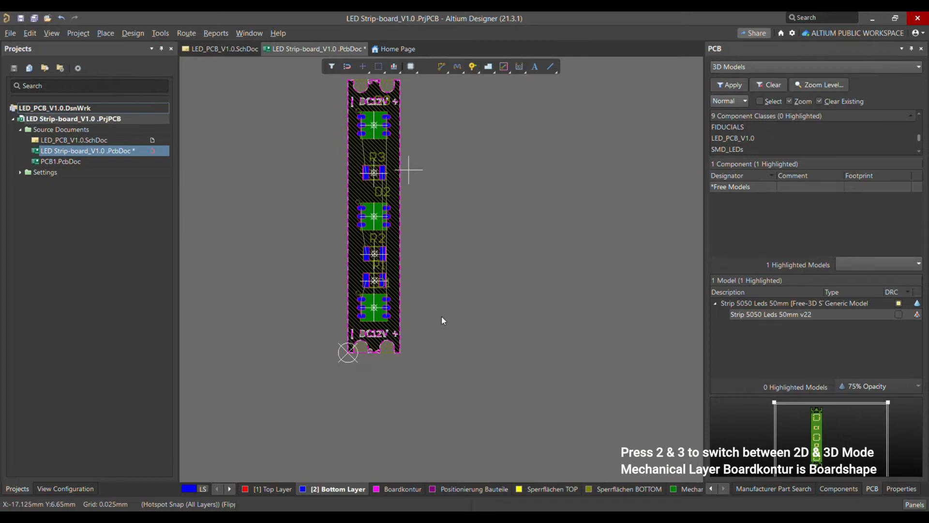
scroll(363, 352, "up", 4, "ctrl")
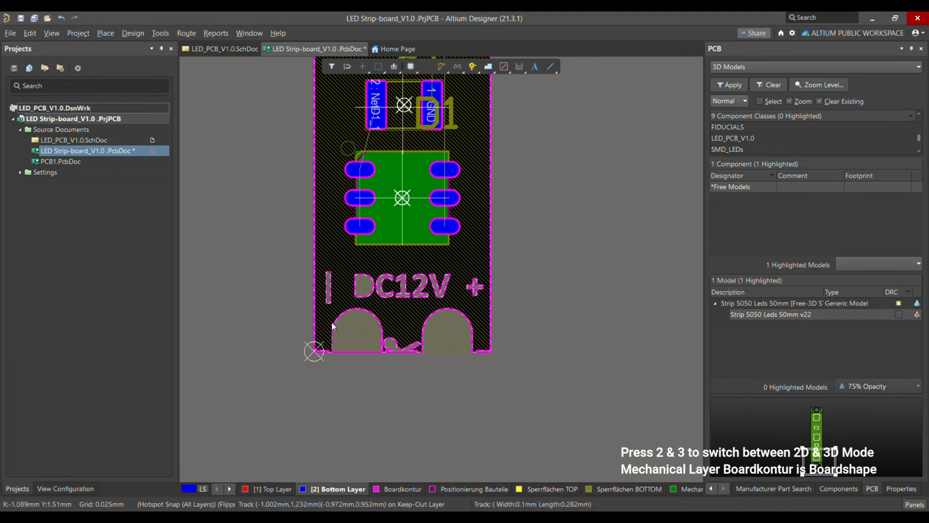
scroll(340, 354, "up", 3, "ctrl")
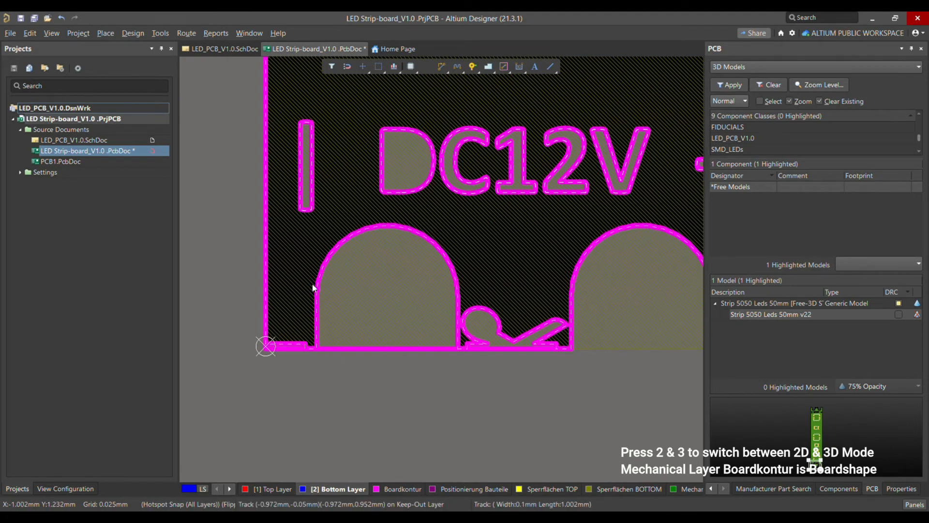
scroll(389, 306, "down", 3, "ctrl")
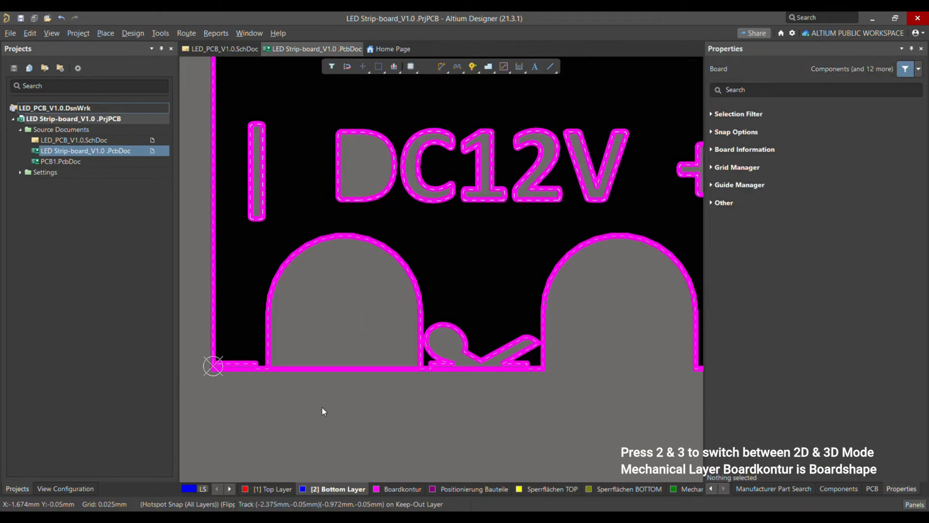
scroll(322, 411, "down", 1, "ctrl")
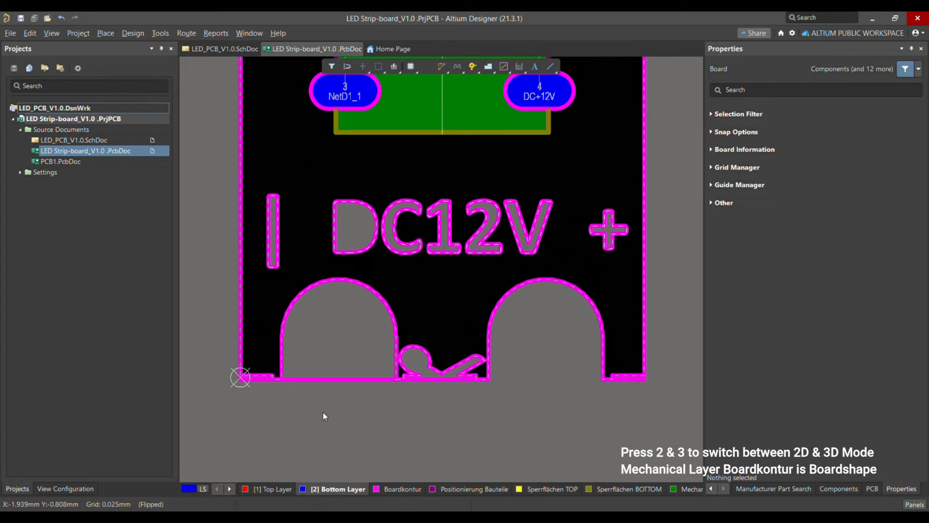
scroll(319, 268, "up", 1, "ctrl")
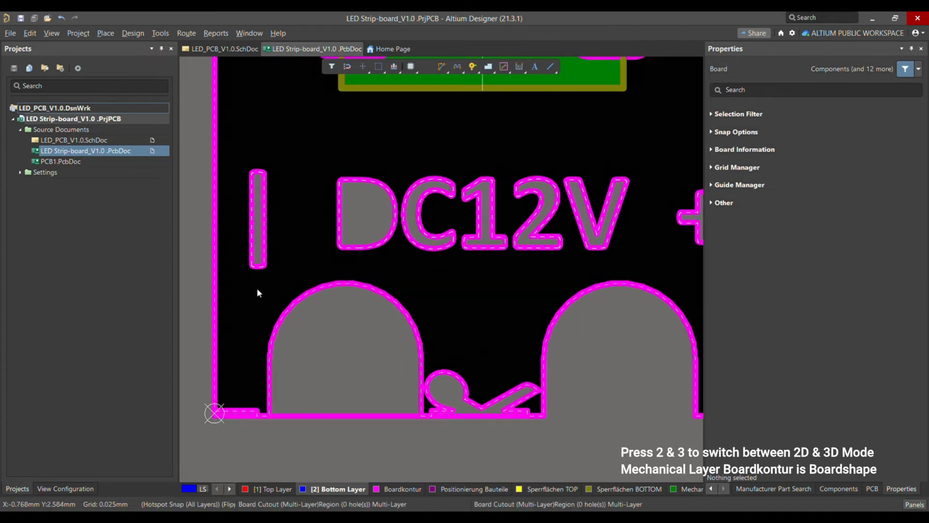
Step: Move the curved and straight side tracks of the arched pad cutout near the minus sign from Boardkontur to the Reference layer
left_click(272, 489)
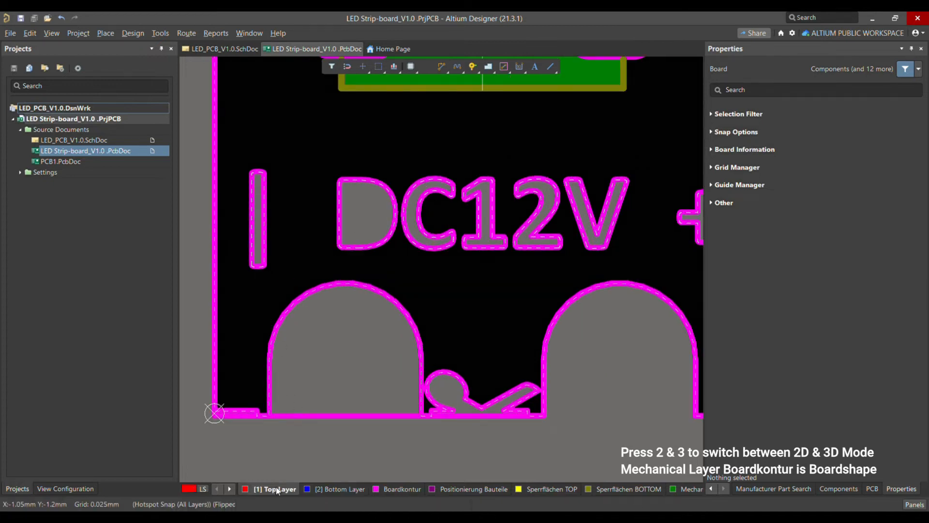
left_click_drag(239, 277, 429, 334)
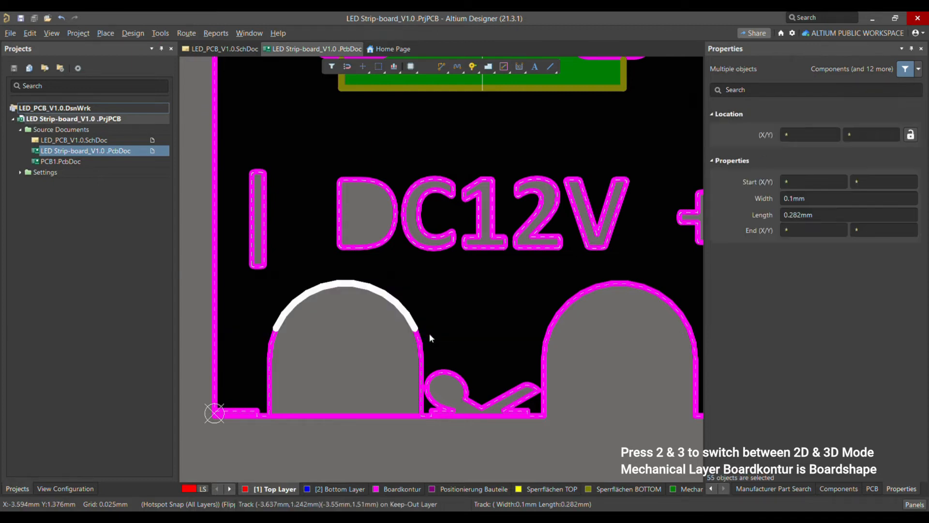
left_click(421, 373)
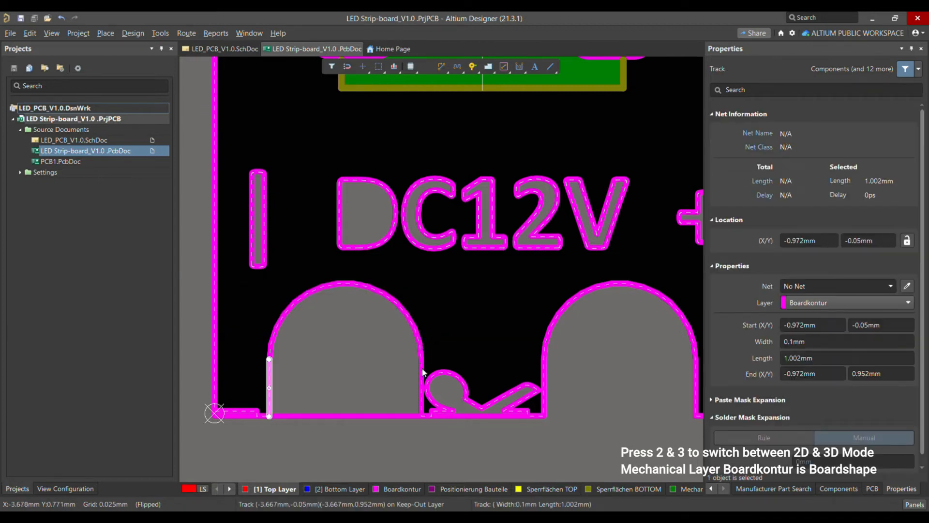
left_click(421, 372, "shift")
left_click(419, 339, "shift")
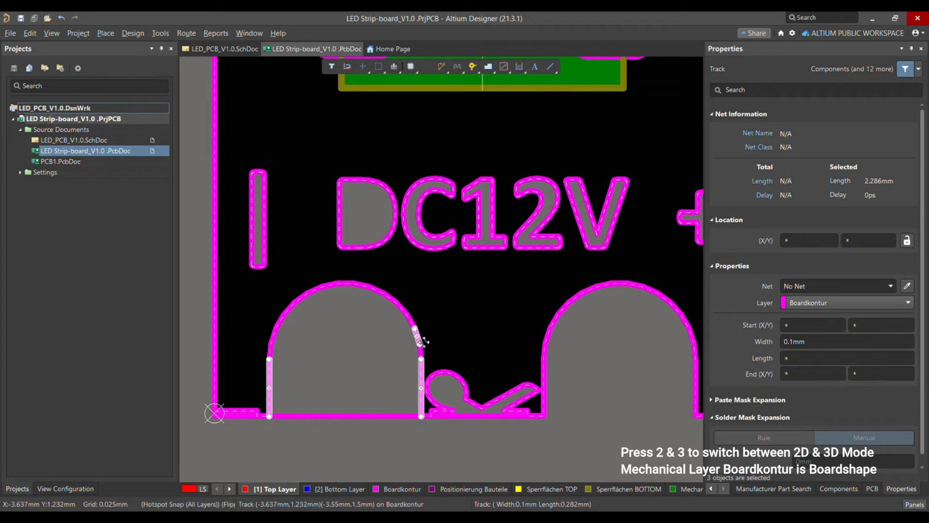
left_click(419, 343, "shift")
left_click(411, 324, "shift")
left_click(404, 310, "shift")
left_click(390, 297, "shift")
left_click(368, 289, "shift")
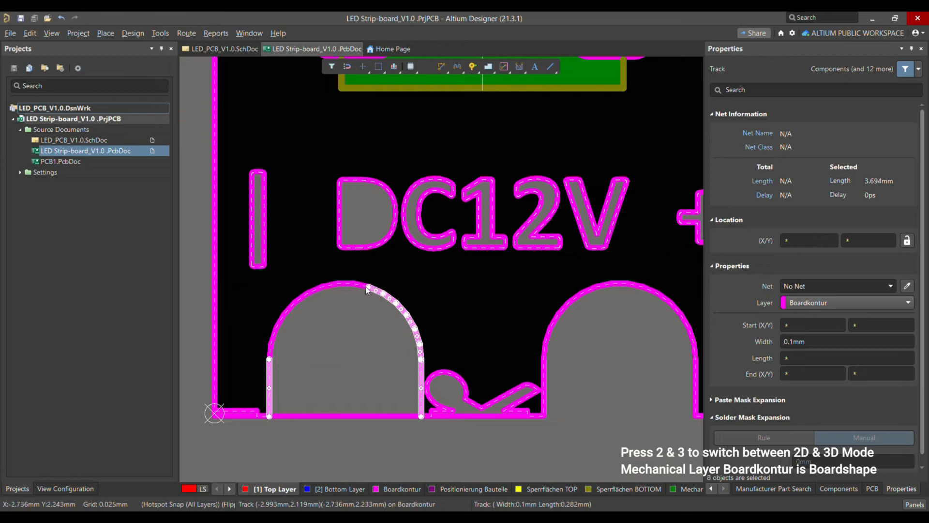
left_click(358, 285, "shift")
left_click(344, 281, "shift")
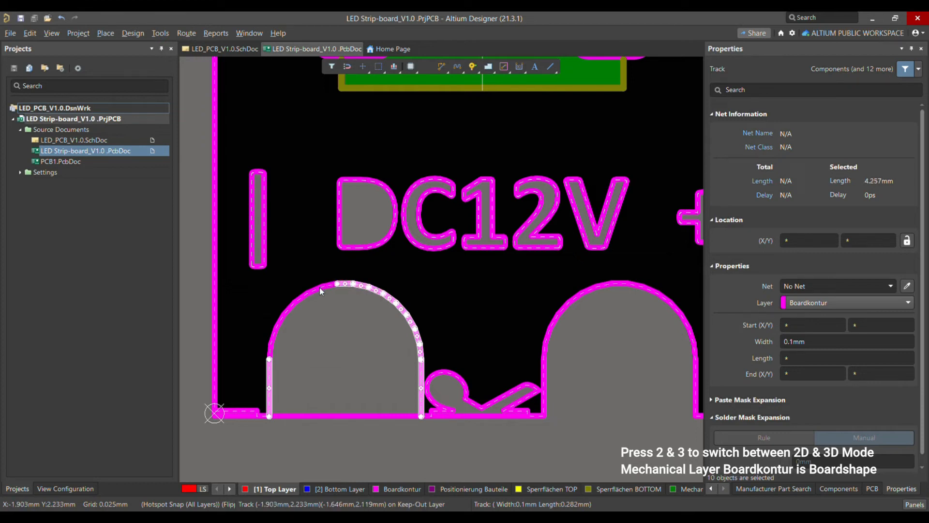
left_click(321, 288, "shift")
left_click(306, 294, "shift")
left_click(297, 302, "shift")
left_click(289, 309, "shift")
left_click(281, 319, "shift")
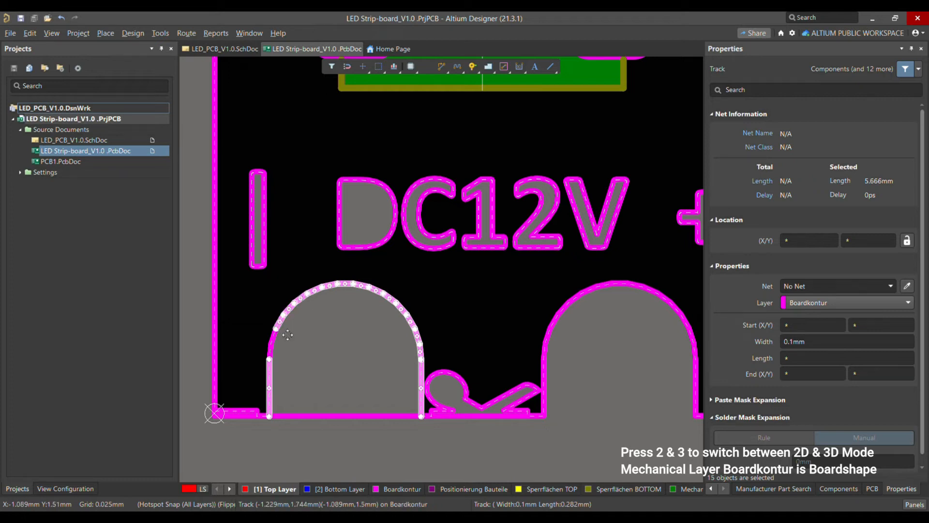
left_click(275, 334, "shift")
left_click(271, 344, "shift")
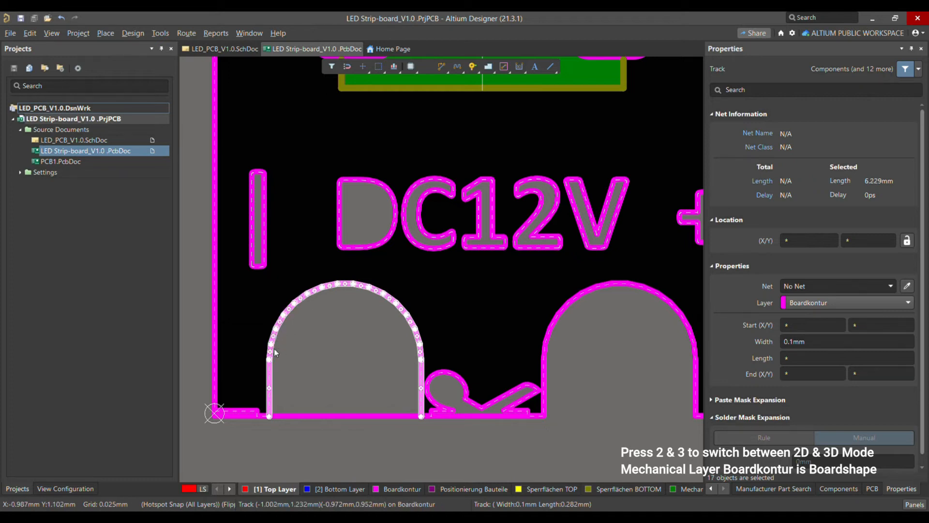
left_click(821, 304)
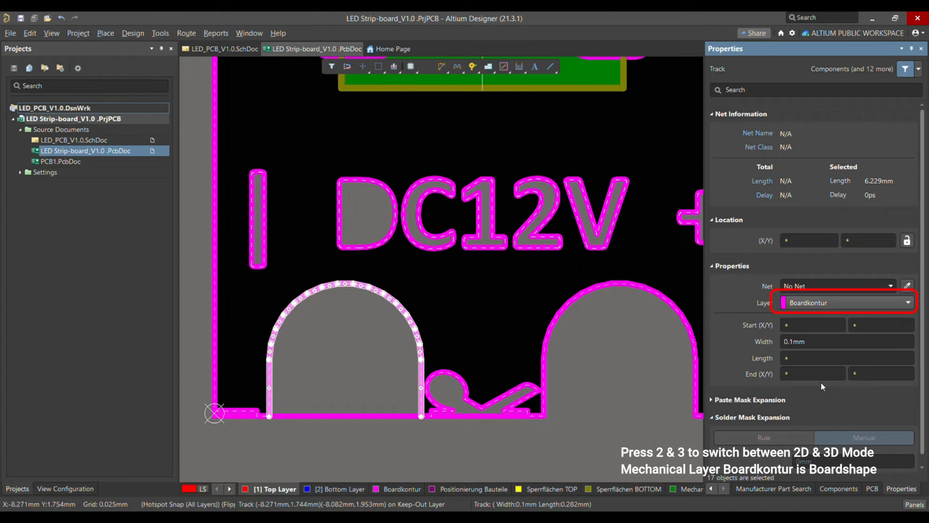
left_click(463, 298)
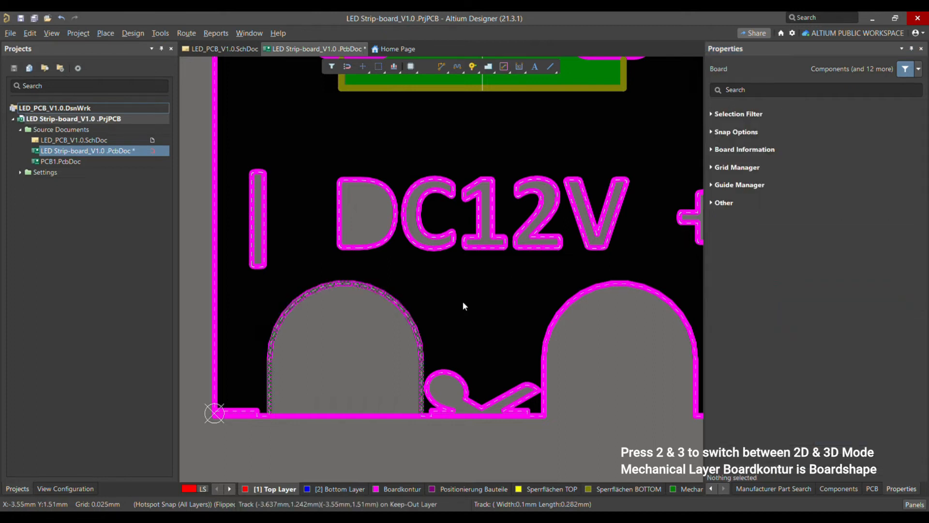
Step: Try to delete the leftover stacked tracks along the curve of the arched pad cutout near the minus sign
left_click(229, 489)
left_click_drag(251, 282, 462, 327)
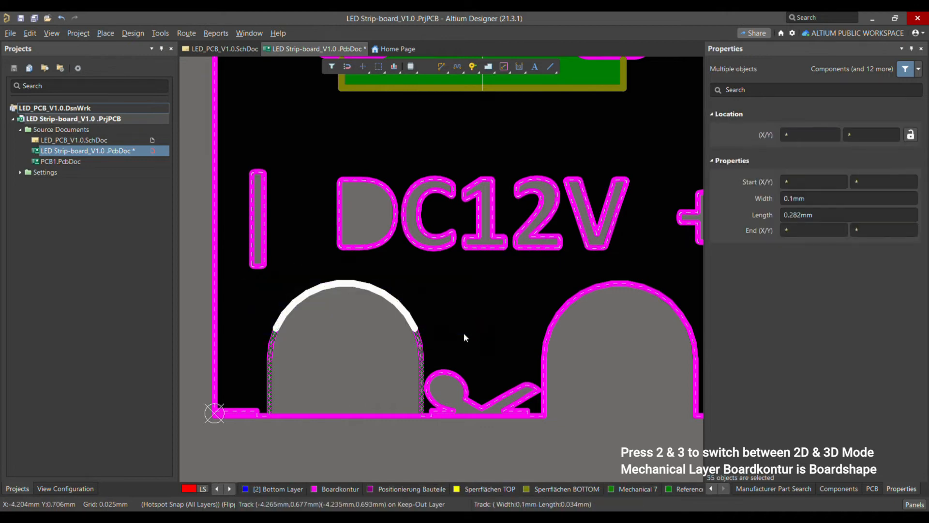
key("Delete")
left_click_drag(248, 312, 337, 396)
key("Delete")
left_click(420, 334)
key("Delete")
left_click(420, 342)
key("Delete")
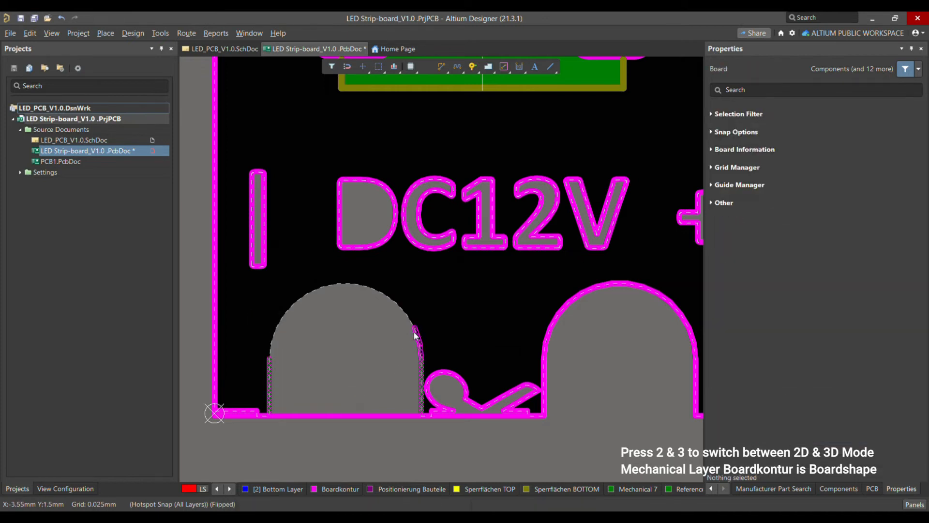
left_click(418, 339)
key("Delete")
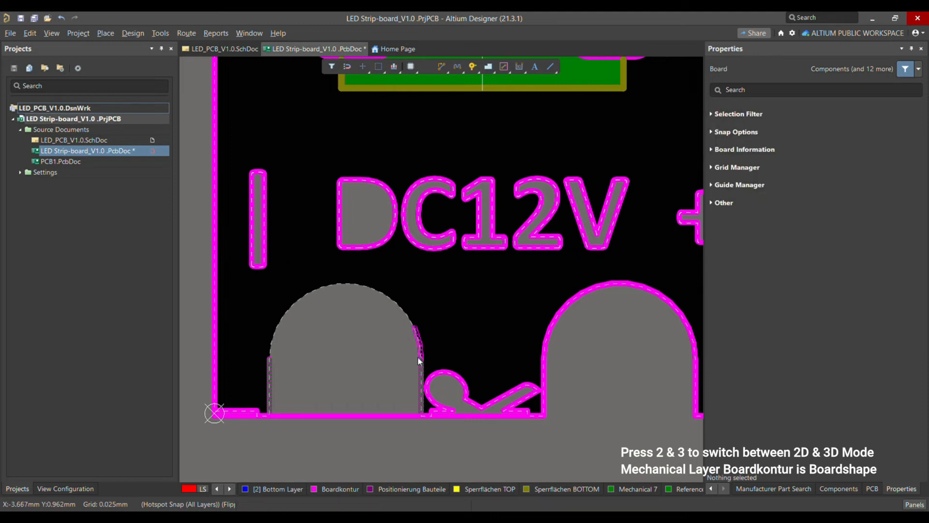
Step: Try to delete the remaining tracks on the arch's shoulder near the scissors symbol and on its straight side nearest the origin
left_click(421, 360)
left_click_drag(251, 328, 293, 391)
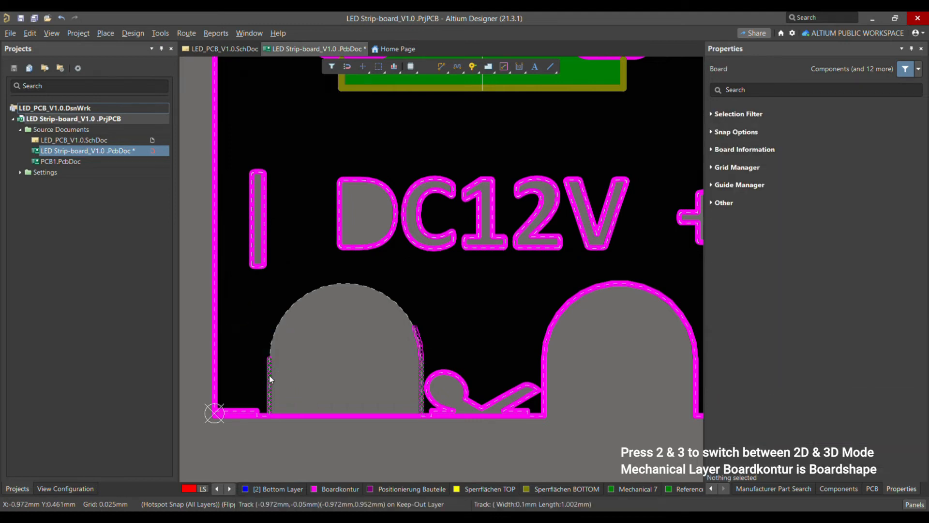
left_click(269, 377)
key("Delete")
left_click(422, 353)
left_click_drag(350, 283, 428, 415)
key("Delete")
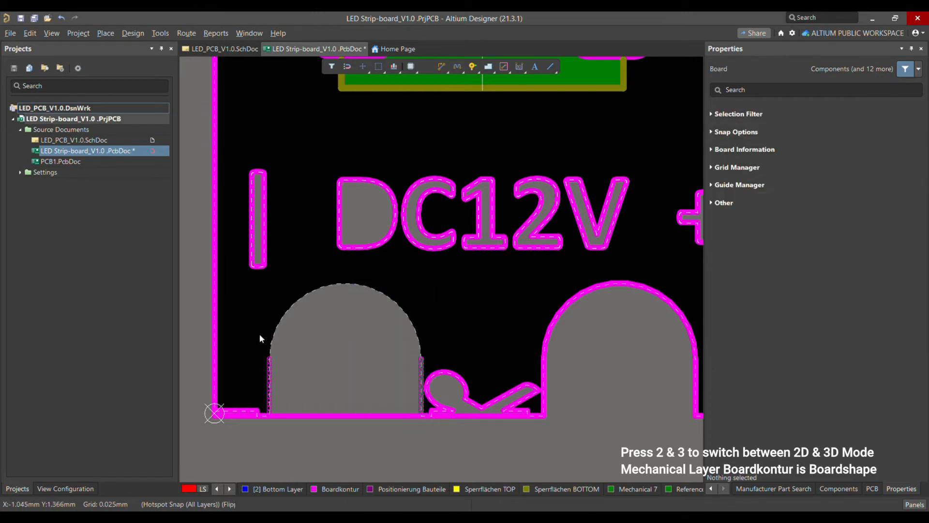
left_click_drag(252, 329, 297, 416)
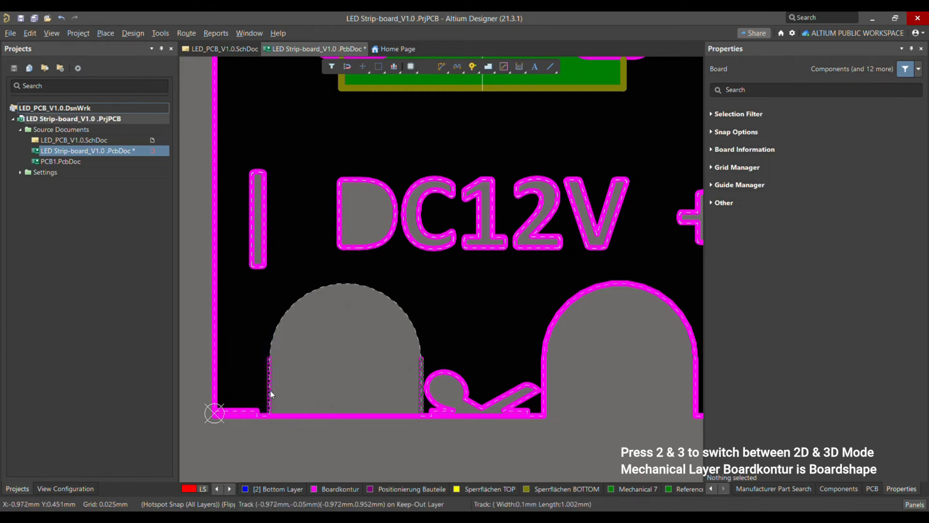
left_click(270, 390)
key("Delete")
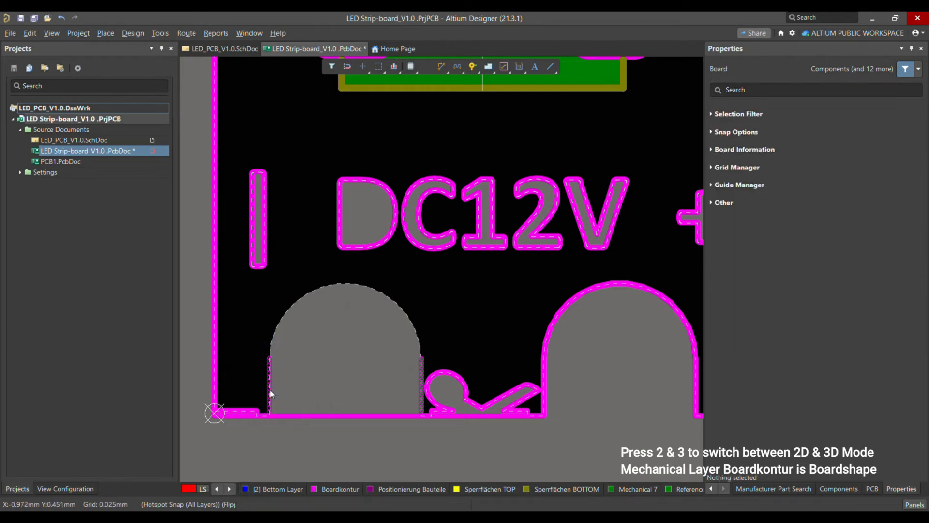
left_click(270, 390)
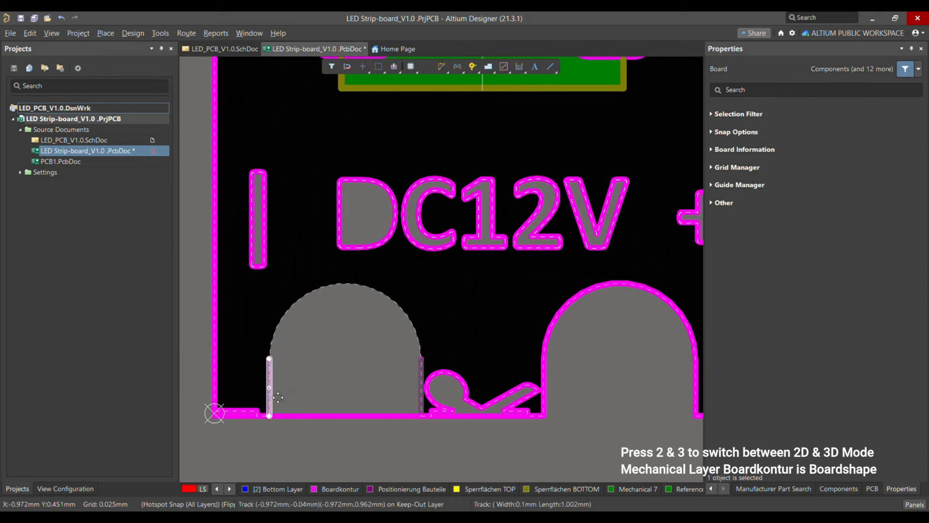
key("Delete")
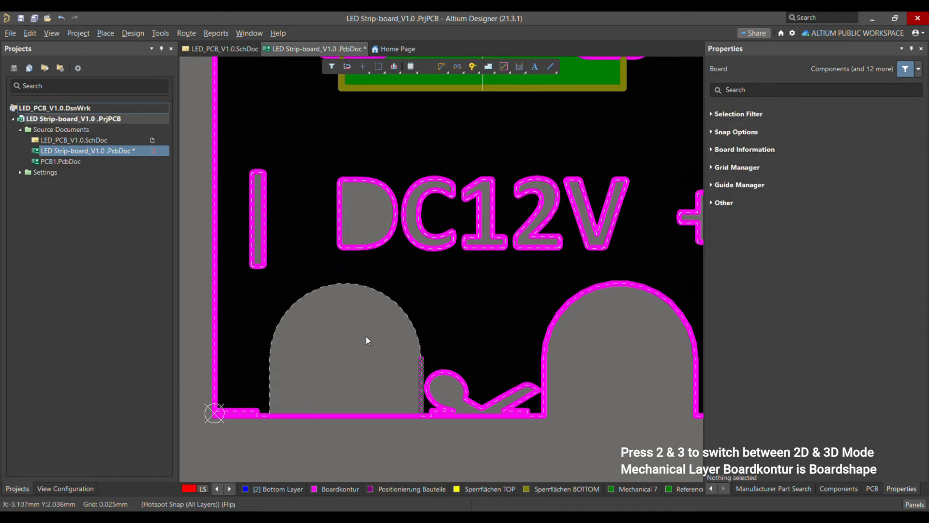
Step: Try to delete the stacked keep-out tracks on the arch's straight side beside the scissors symbol
left_click(422, 378)
key("Delete")
left_click(421, 379)
key("Delete")
left_click(422, 379)
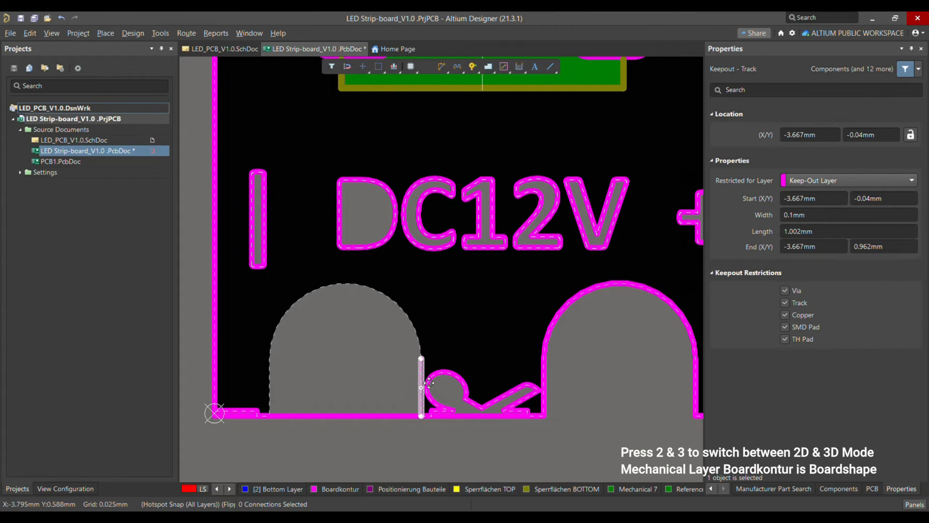
key("Delete")
left_click(422, 380)
key("Delete")
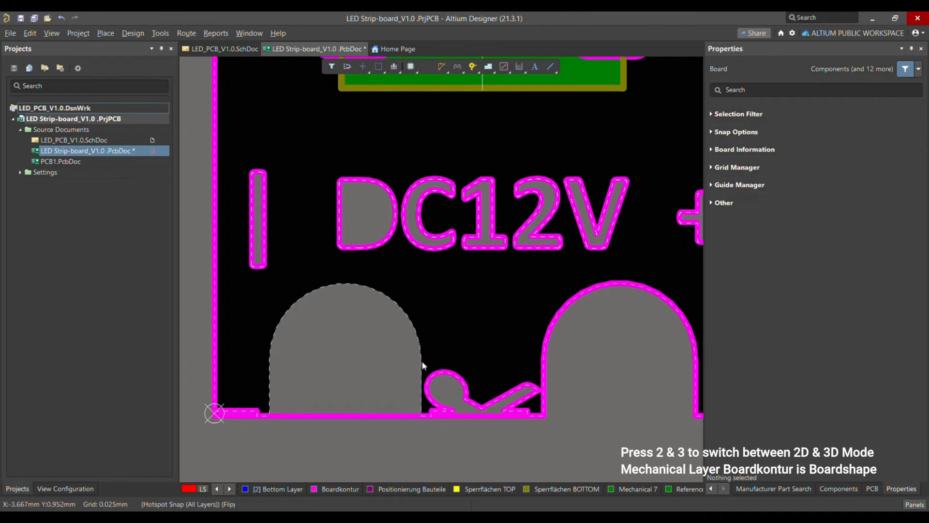
Step: Isolate the Reference layer and check which tracks of the arched pad outline are on it
scroll(368, 360, "down", 2, "ctrl")
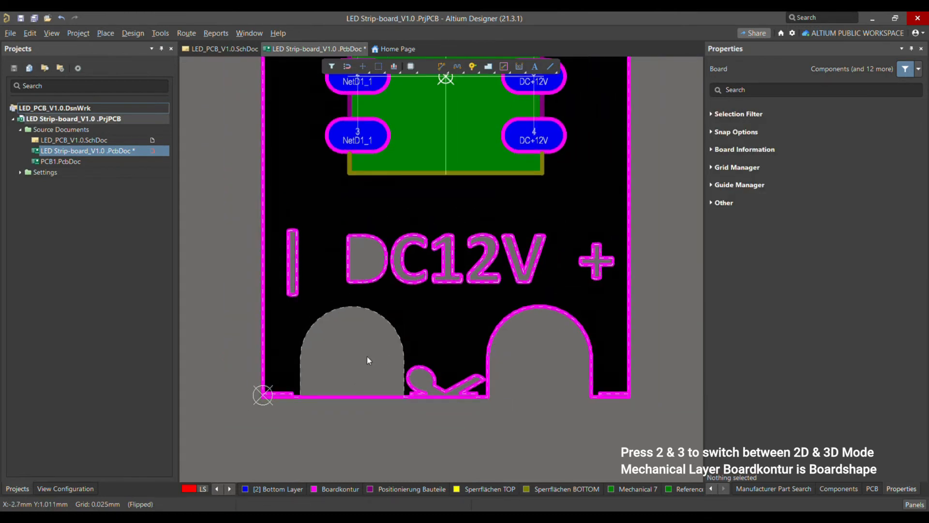
key("ctrl+s")
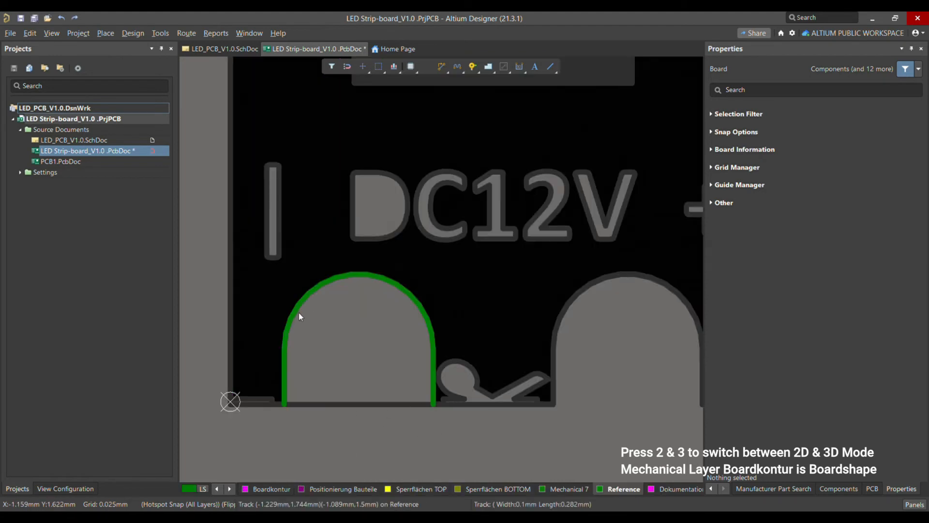
left_click_drag(234, 264, 450, 419)
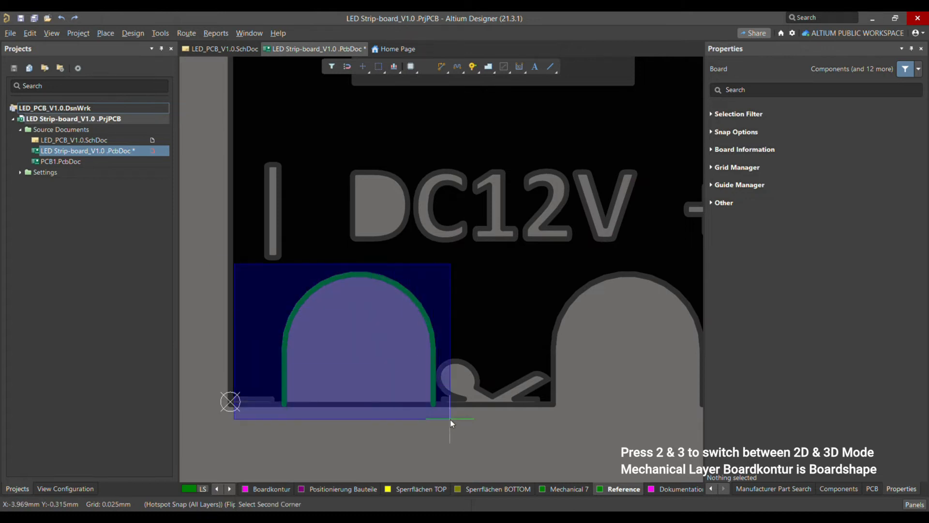
left_click(450, 419)
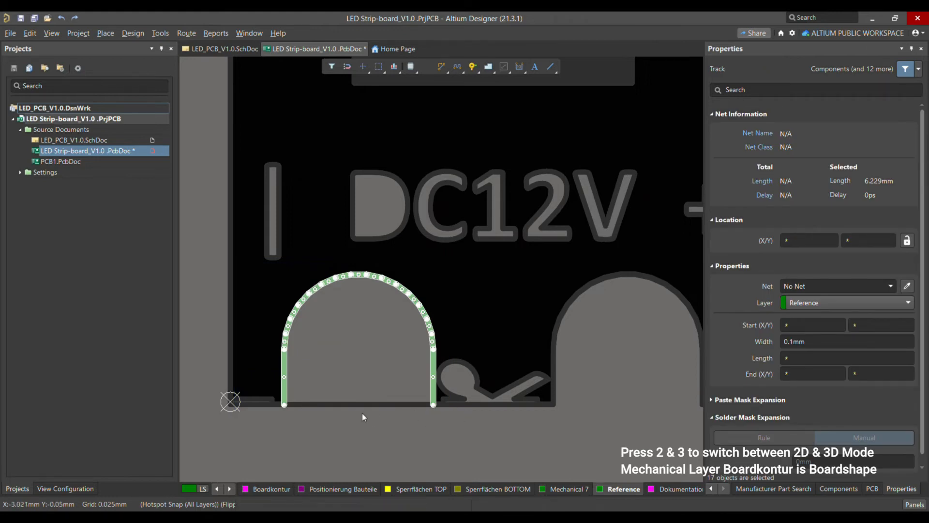
left_click(402, 416)
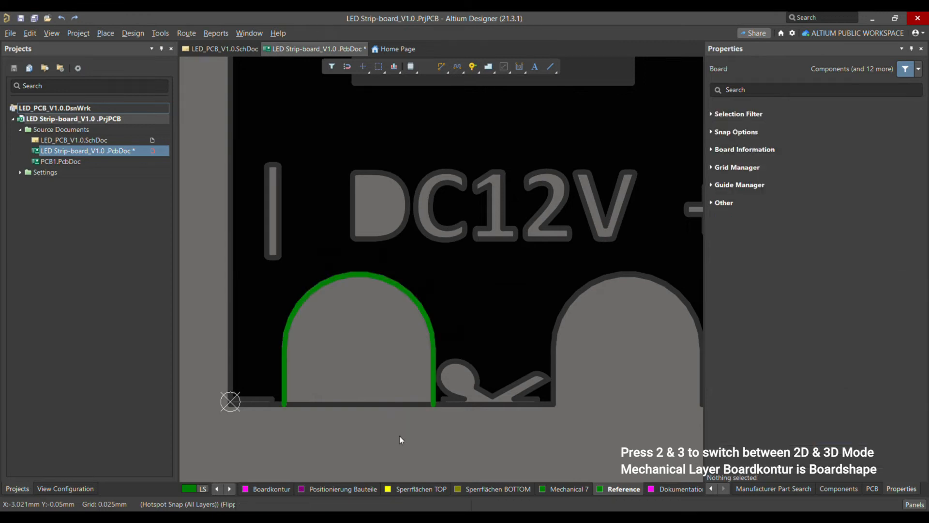
Step: Show all layers again and move the two Boardkontur tracks closing the arch's base to the Reference layer
left_click(217, 489)
left_click(217, 489)
left_click(335, 489)
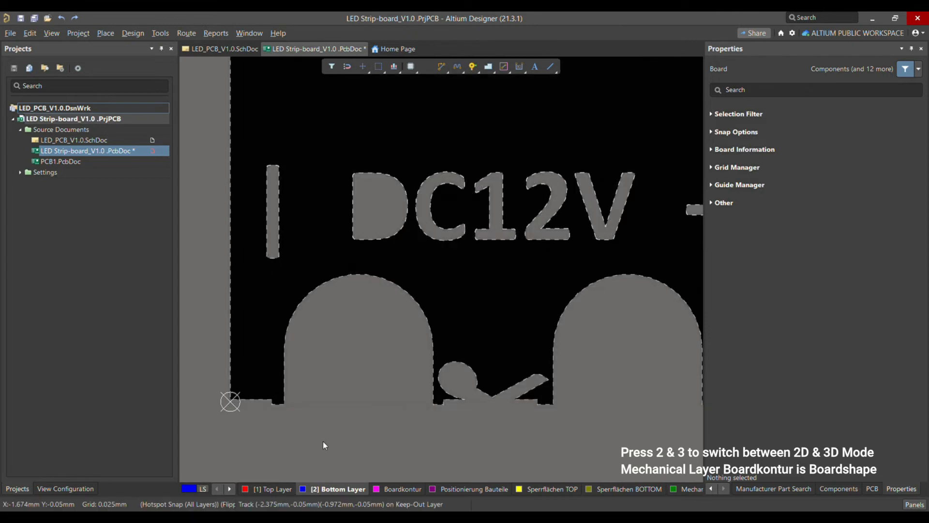
left_click(337, 406)
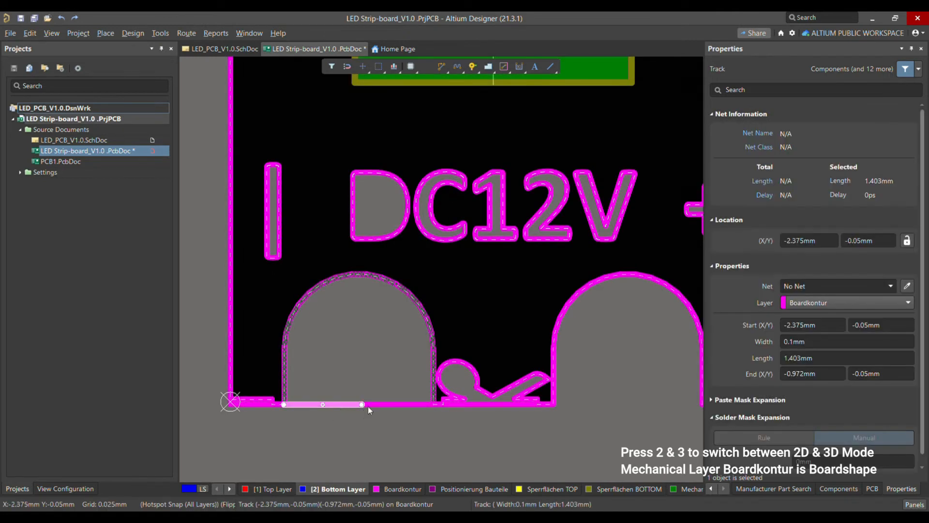
left_click(382, 405, "shift")
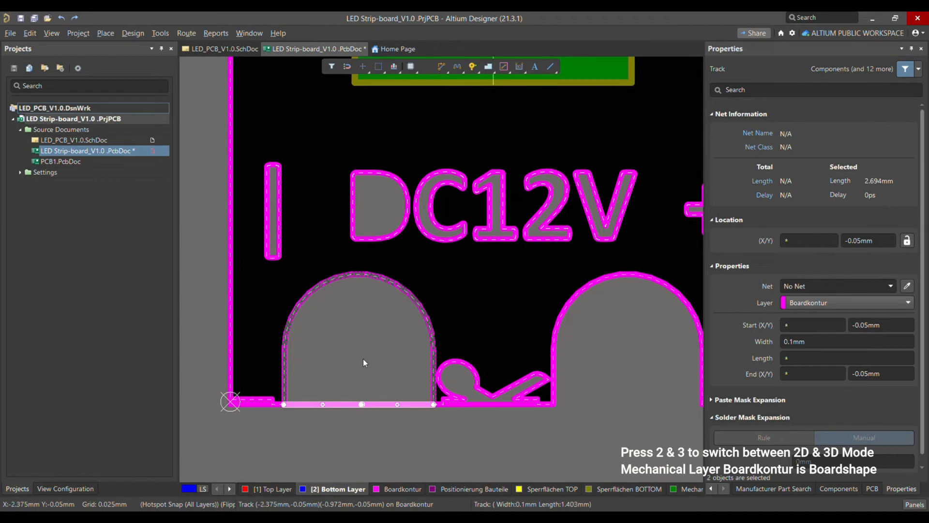
left_click(855, 305)
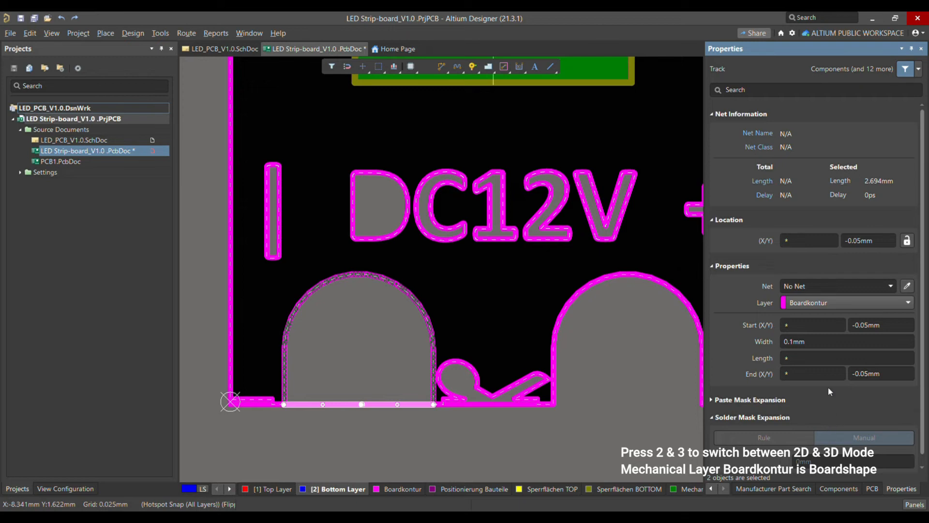
key("Down")
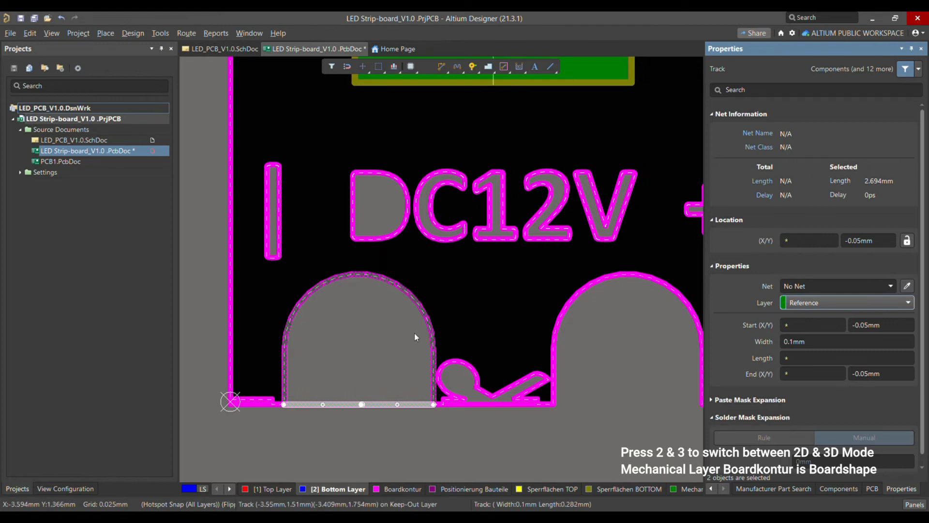
left_click_drag(260, 266, 440, 416)
left_click(414, 437)
left_click_drag(280, 262, 439, 419)
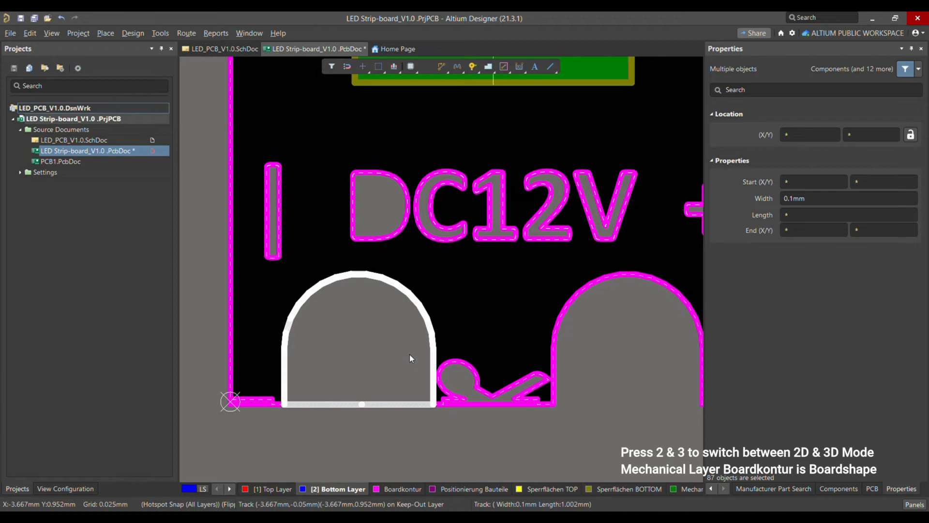
left_click(407, 434)
Step: Isolate the Reference layer and create a region from all the tracks of the arched pad outline next to the origin
left_click(229, 489)
left_click(229, 488)
left_click(229, 488)
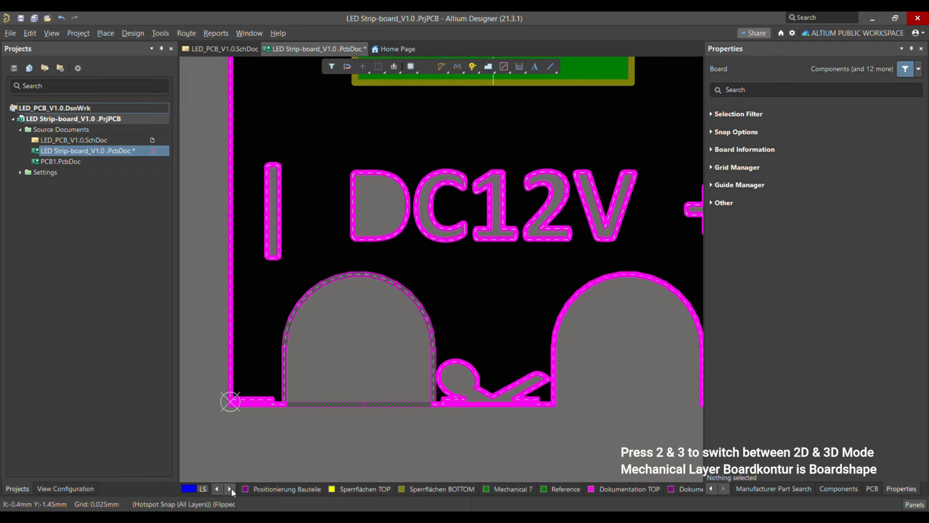
left_click(557, 489)
key("shift+s")
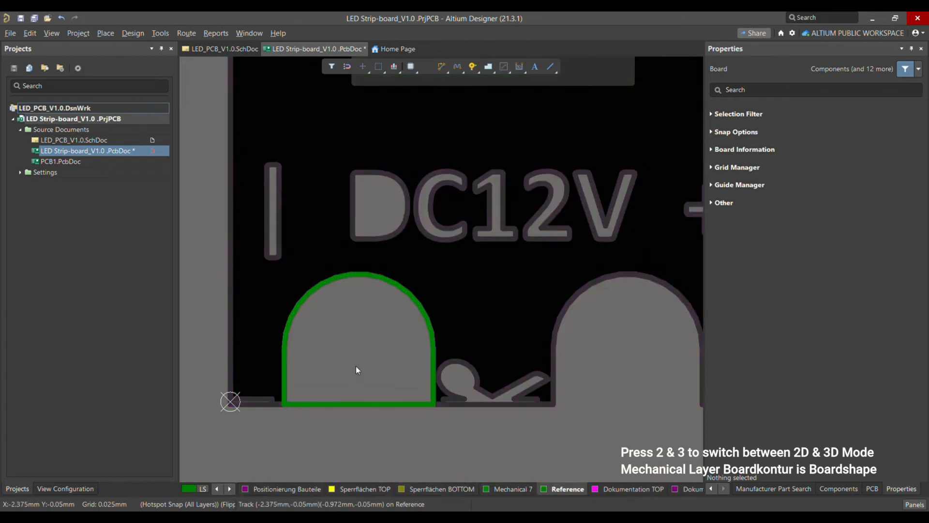
left_click_drag(253, 265, 457, 428)
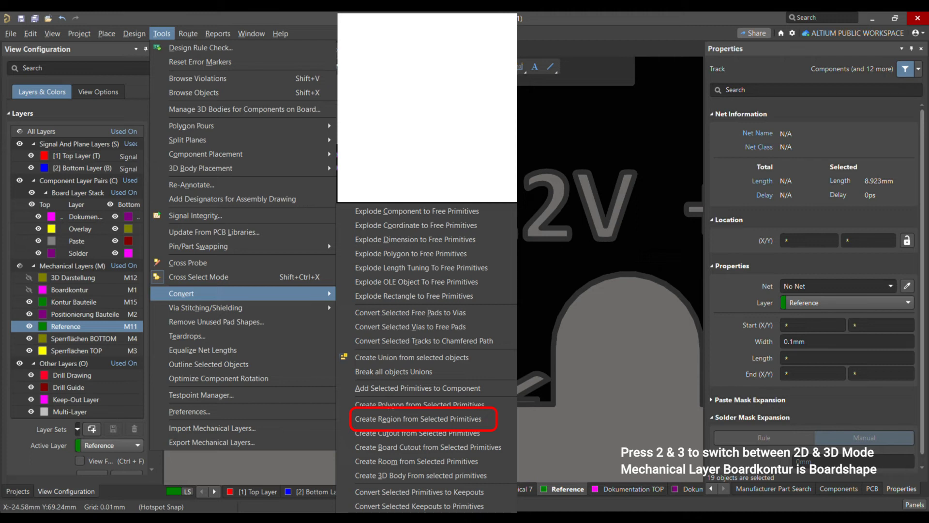
left_click(435, 419)
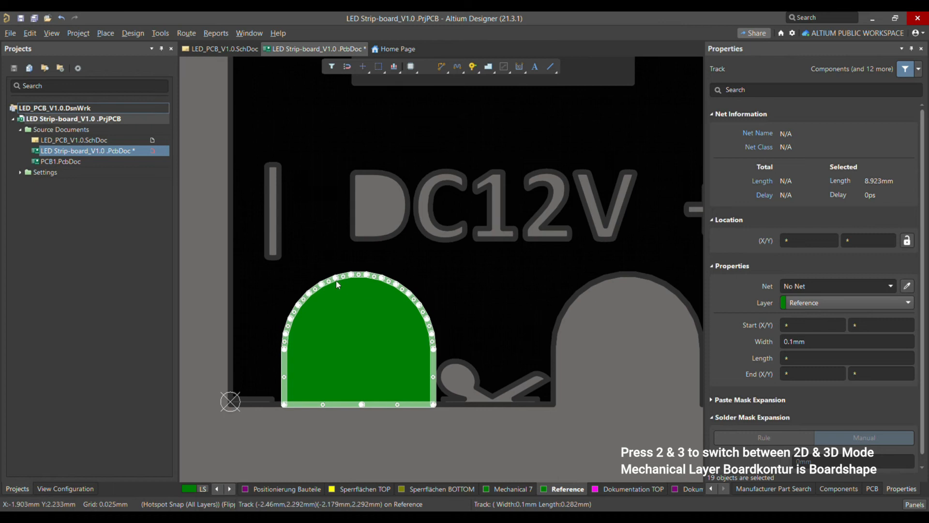
Step: Move the new arched pad region to the Top Layer and save the board
left_click(347, 364)
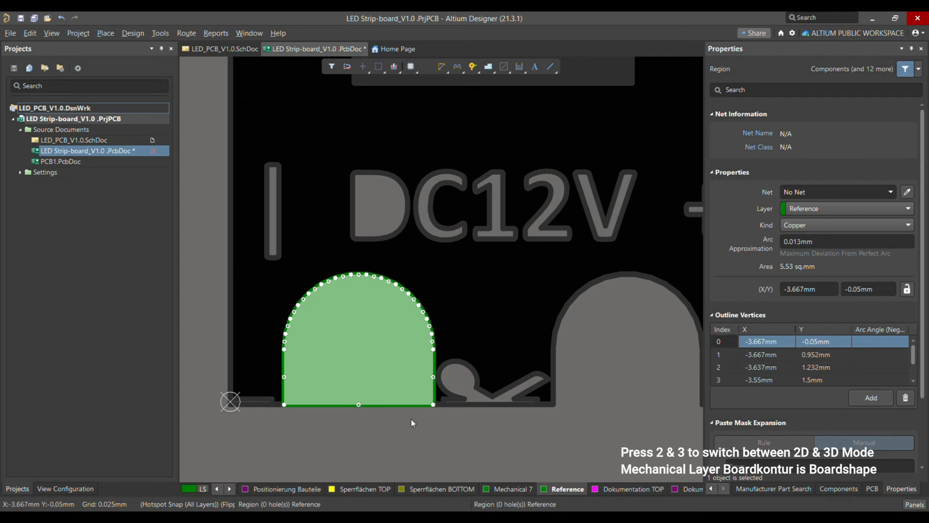
left_click(390, 342)
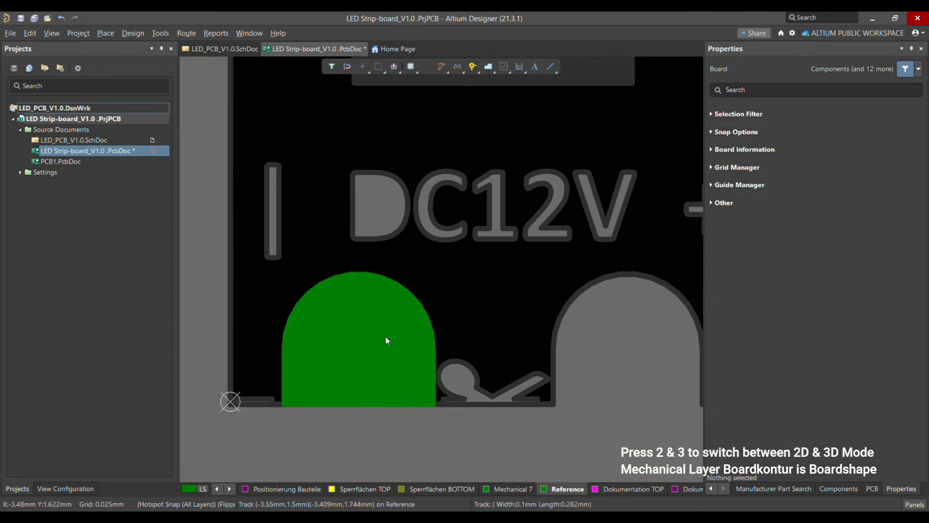
left_click(391, 341)
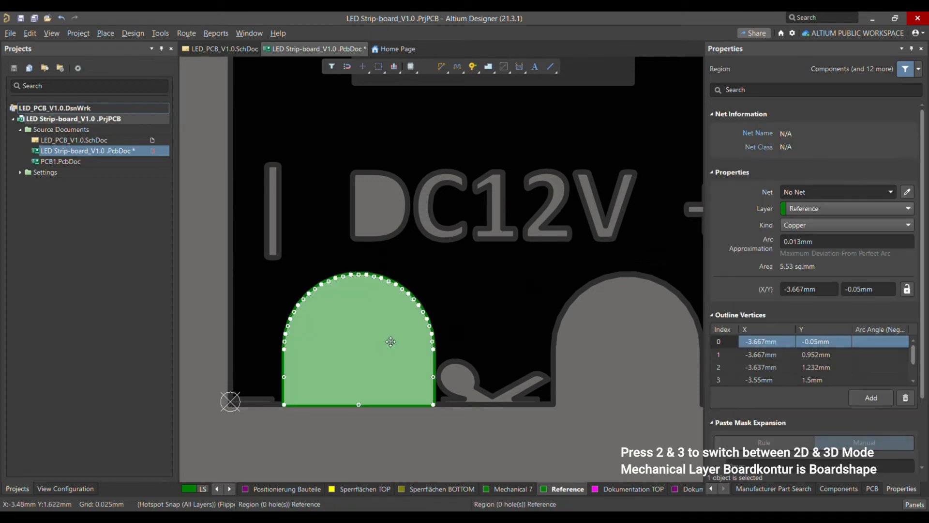
left_click(816, 209)
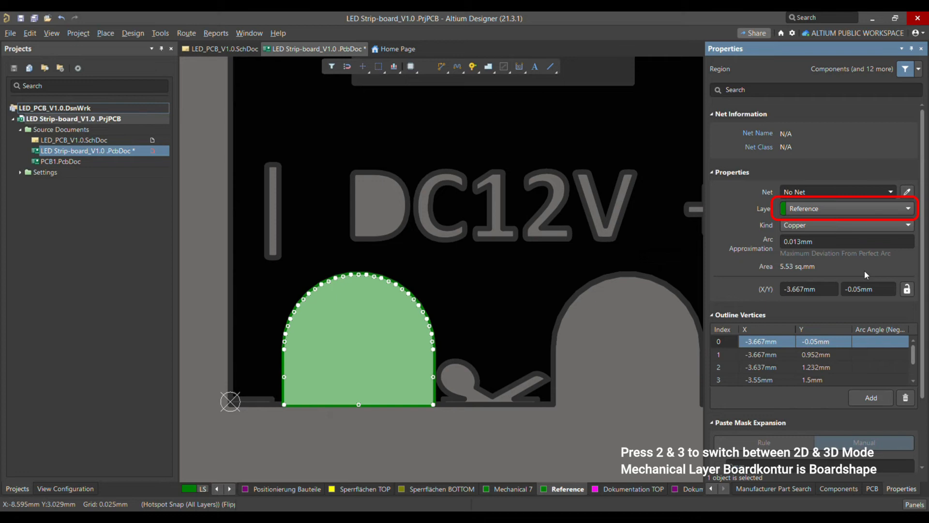
left_click(835, 225)
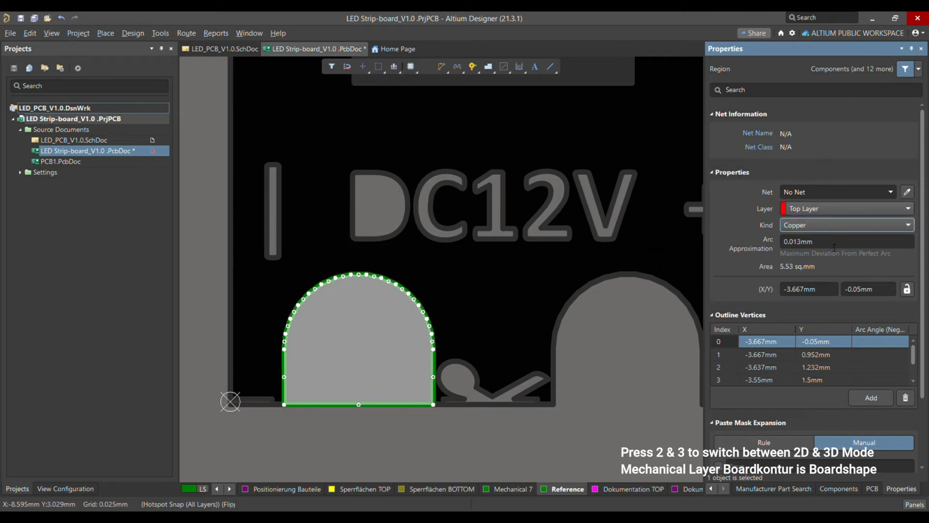
left_click(848, 169)
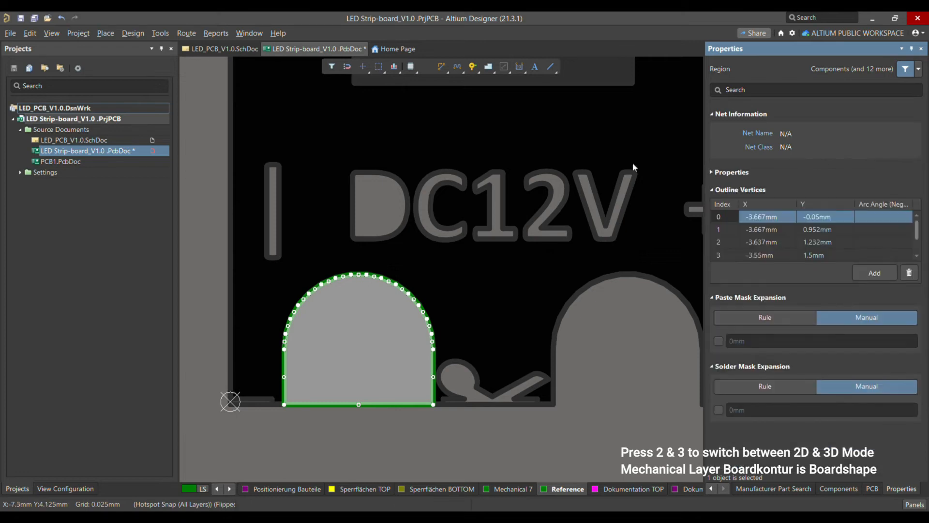
left_click(384, 428)
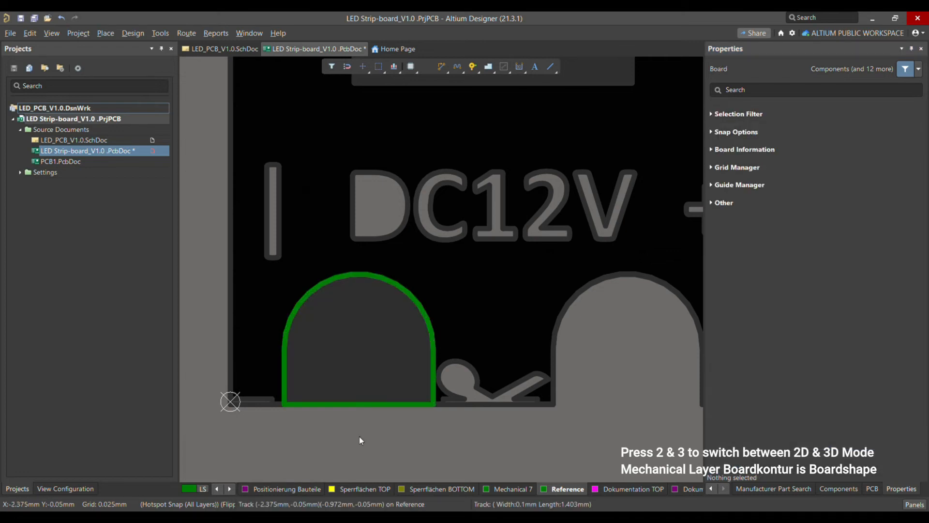
key("ctrl+s")
Step: Activate the Top Layer and inspect the arched pad region there and in the 3D view, then return to 2D
left_click(218, 489)
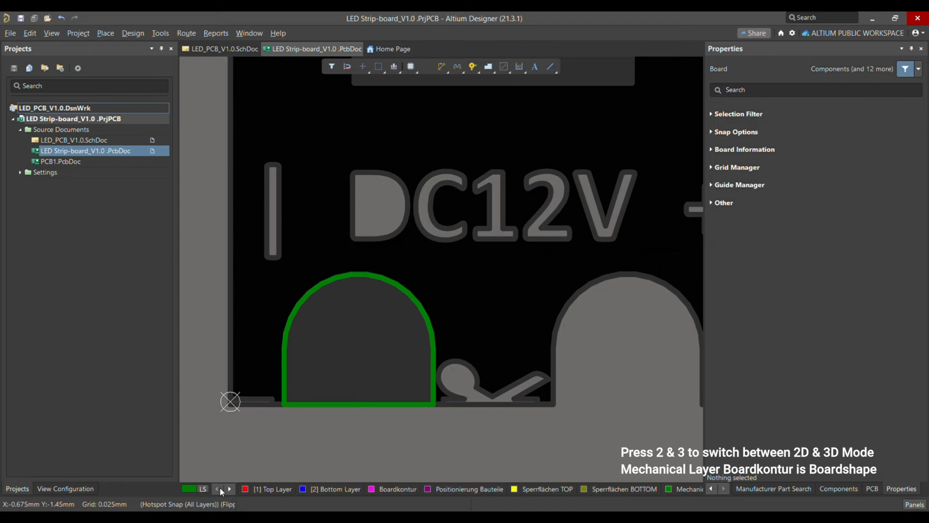
left_click(269, 489)
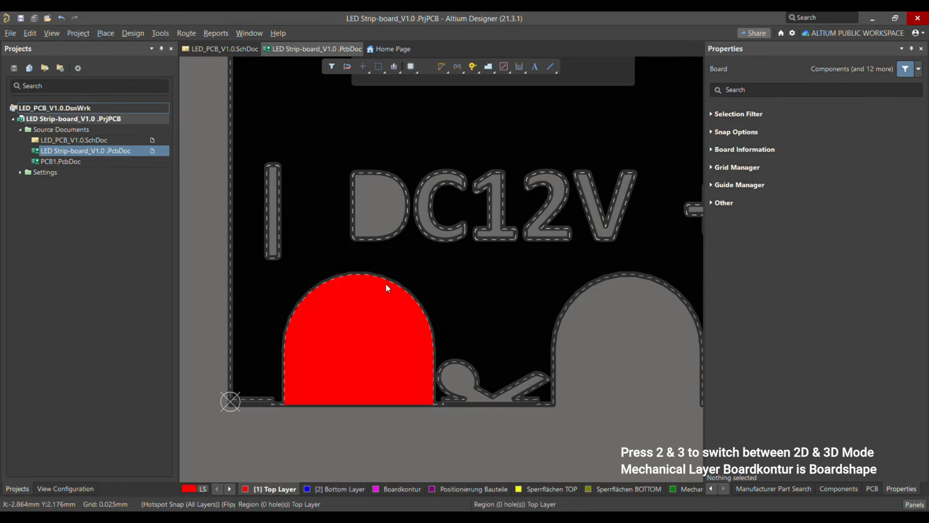
left_click(370, 324)
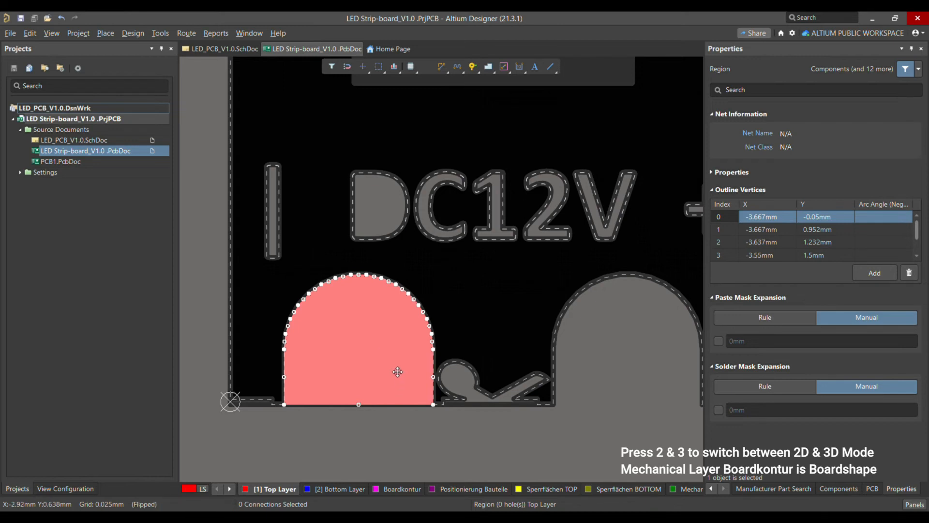
scroll(382, 352, "down", 2, "ctrl")
key("3")
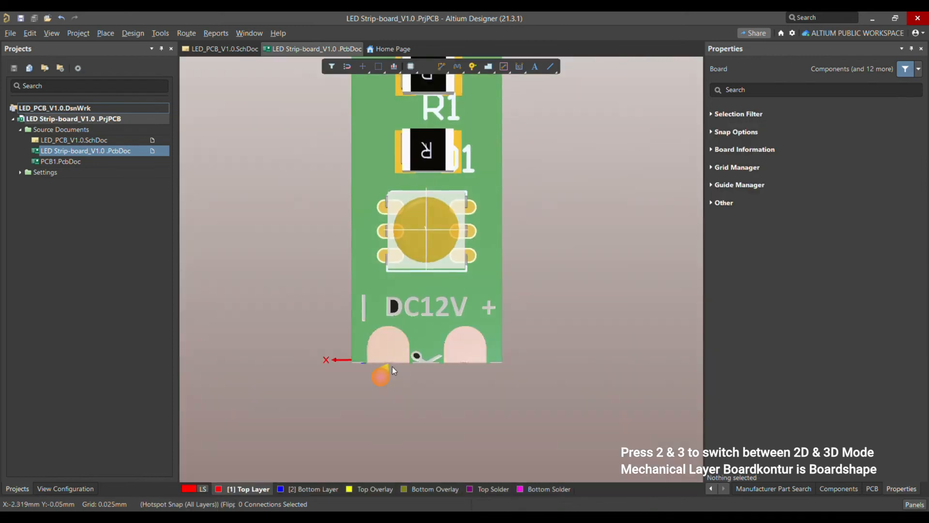
key("2")
scroll(373, 358, "up", 2, "ctrl")
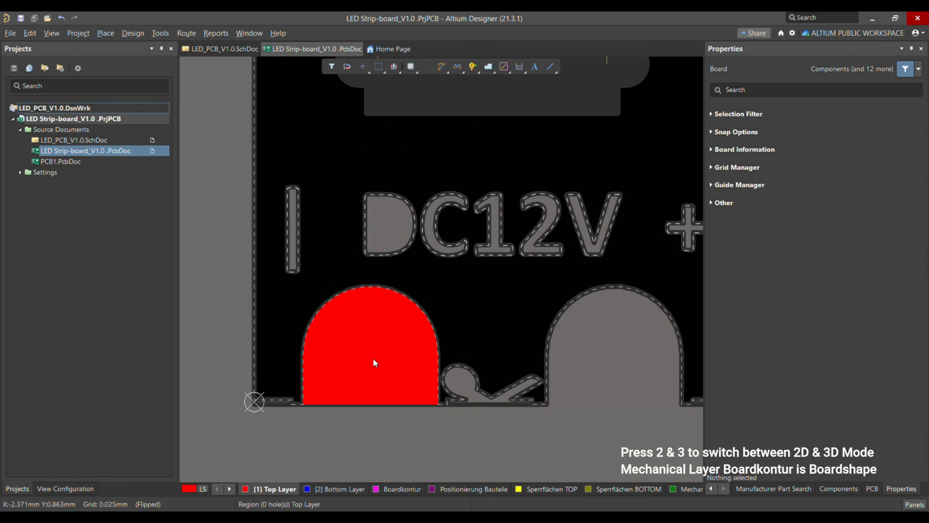
Step: Examine how the Top Layer pad region fits the arched opening in the board outline next to the origin
scroll(347, 350, "down", 2, "ctrl")
scroll(347, 350, "down", 1, "ctrl")
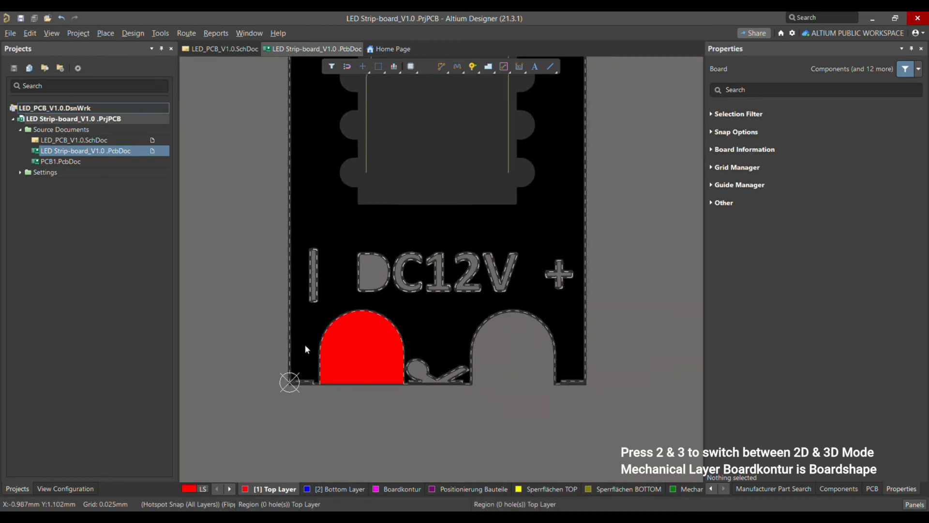
left_click(363, 363)
scroll(363, 364, "up", 1, "ctrl")
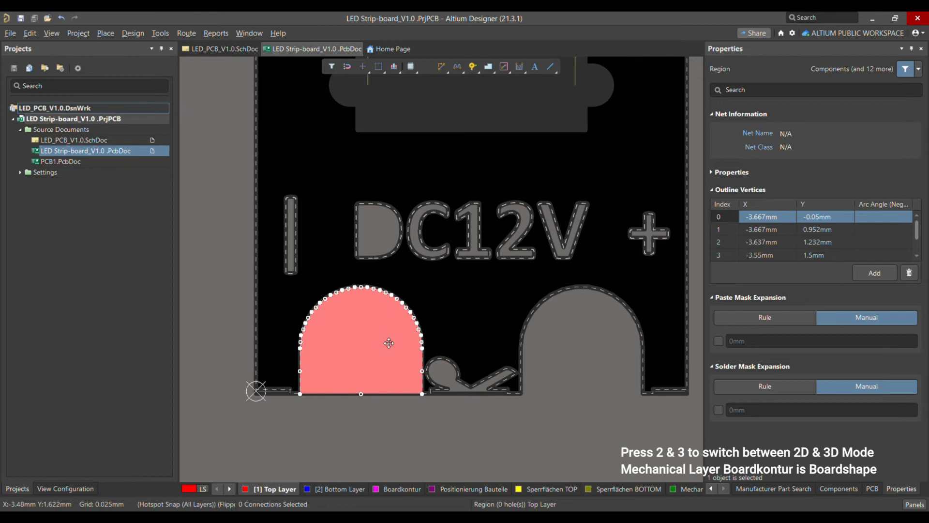
scroll(387, 343, "down", 2, "ctrl")
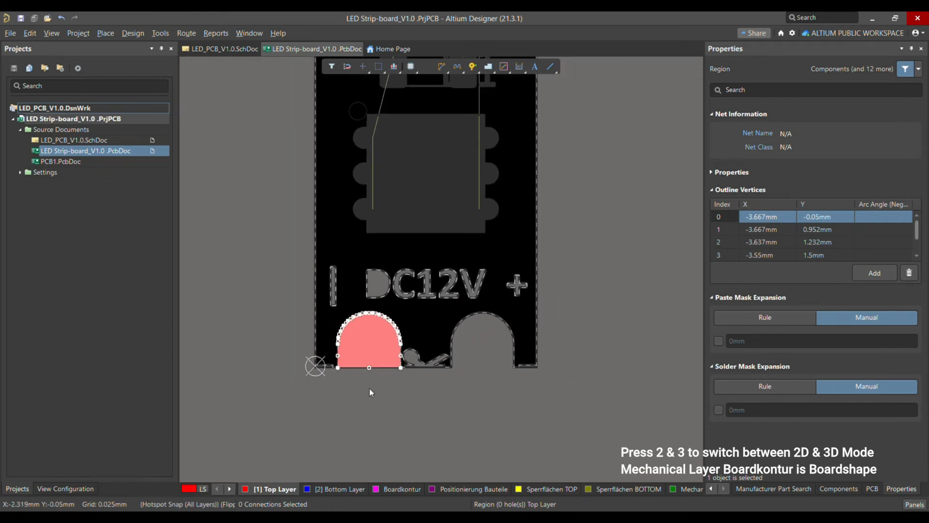
left_click(370, 388)
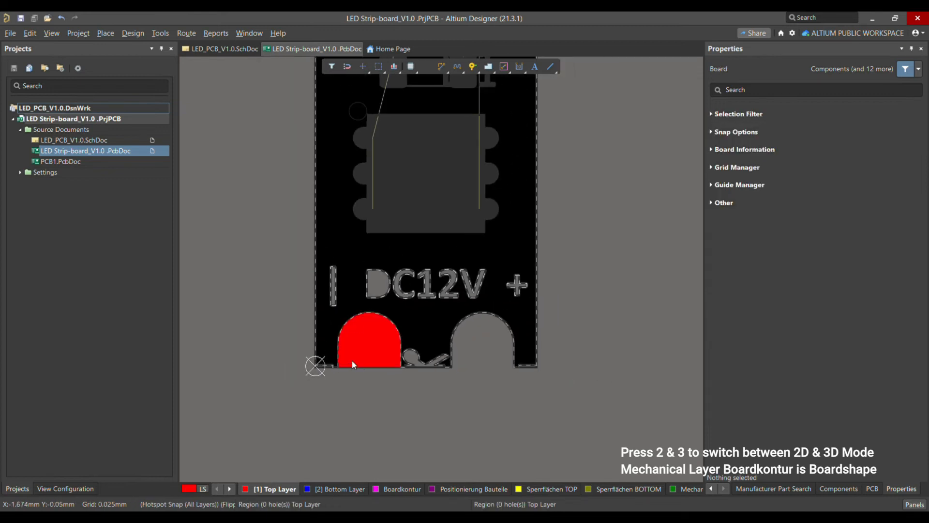
scroll(374, 378, "up", 3, "ctrl")
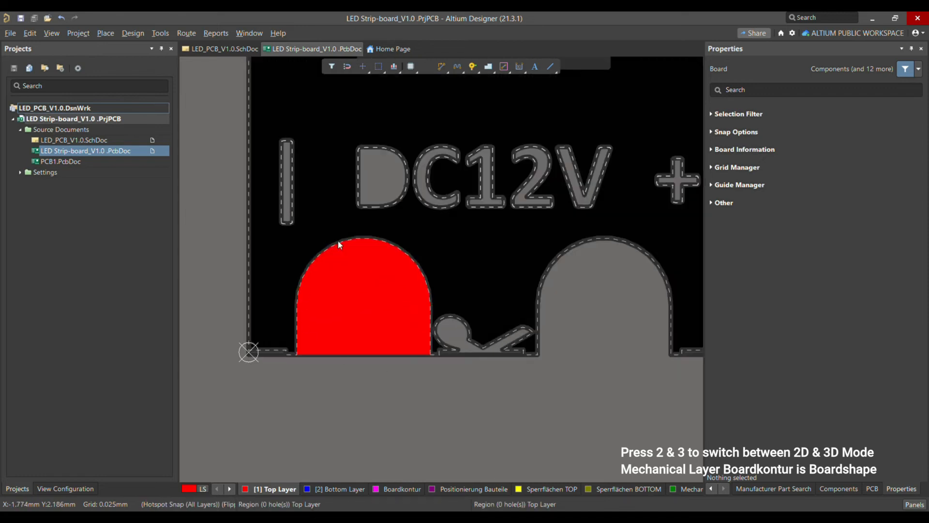
scroll(351, 323, "down", 2, "ctrl")
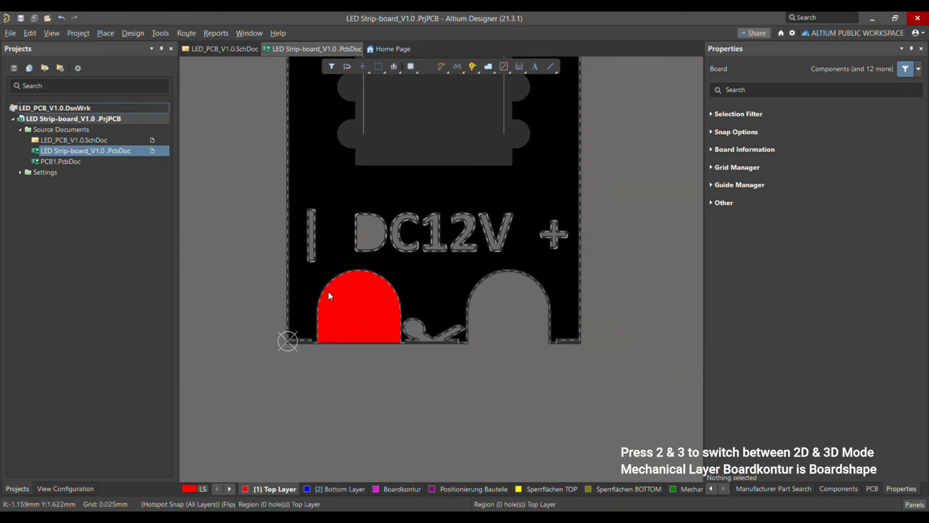
scroll(389, 306, "up", 3, "ctrl")
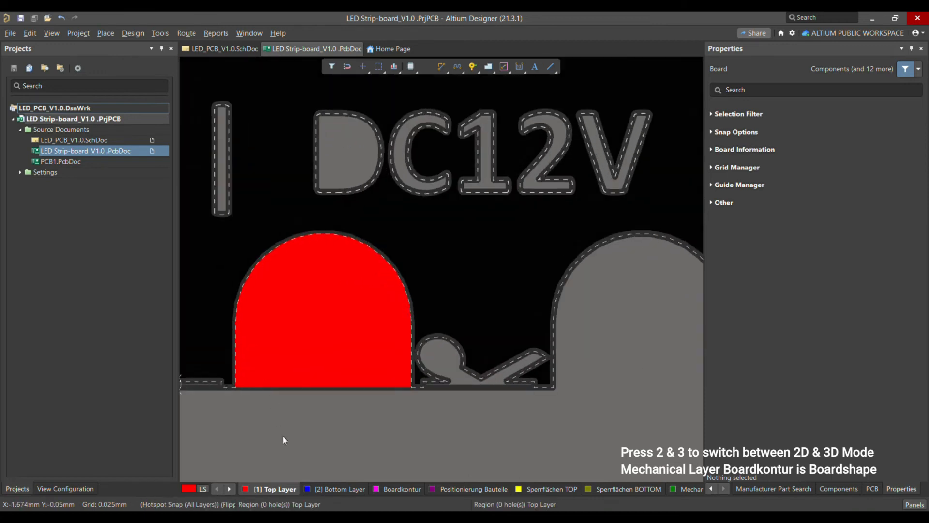
Step: Activate the Keep-Out Layer and delete the tracks along the crown of the arched pad next to the origin
left_click(229, 489)
left_click(229, 489)
left_click(229, 489)
left_click(230, 488)
left_click(229, 489)
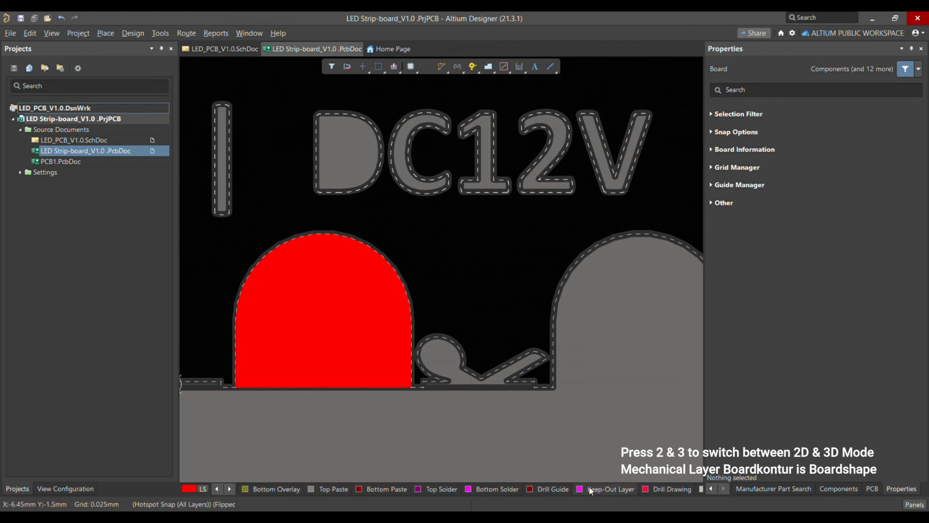
left_click(610, 489)
left_click_drag(230, 234, 424, 304)
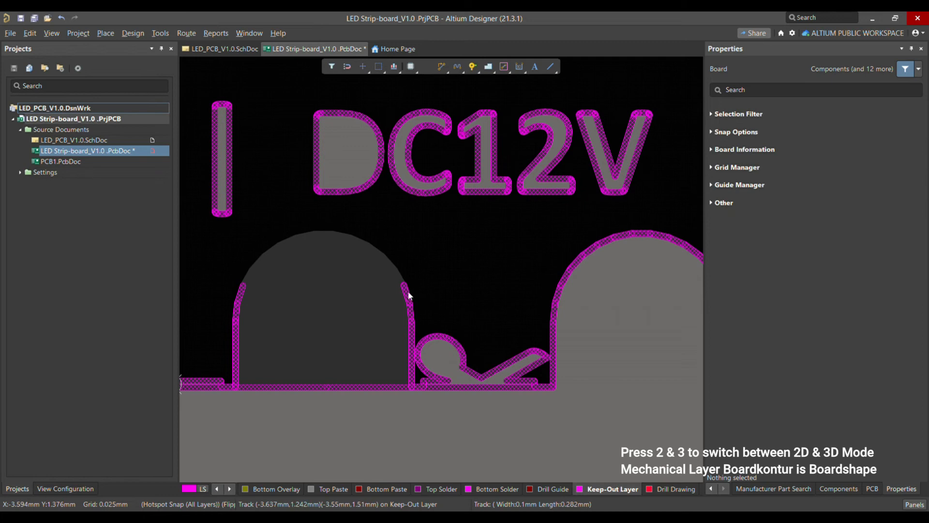
Step: Delete the remaining curved keep-out tracks on both shoulders of the same arch
left_click(408, 294)
key("Delete")
left_click(411, 315)
key("Delete")
left_click(412, 325)
left_click(407, 314)
left_click(410, 309)
key("Delete")
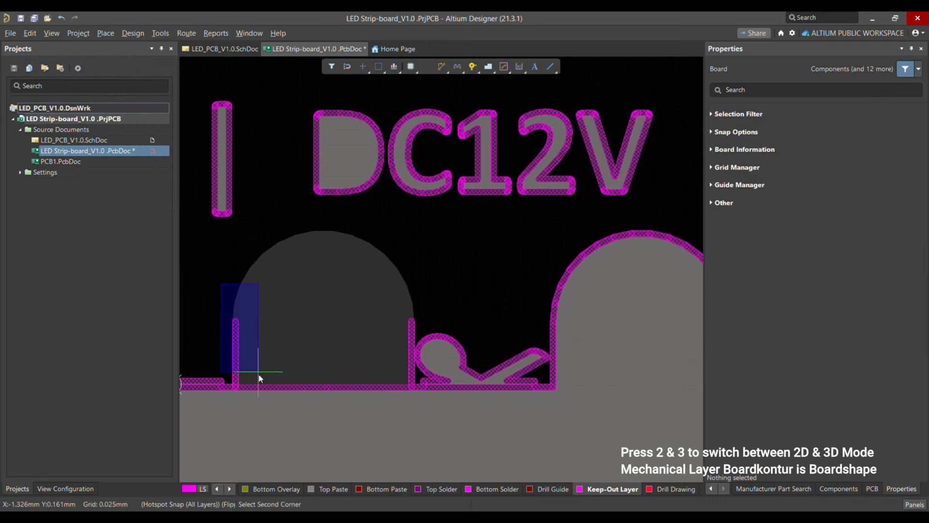
Step: Delete the straight keep-out tracks on both sides of the arch next to the origin and save the board
left_click(238, 357)
left_click(338, 347)
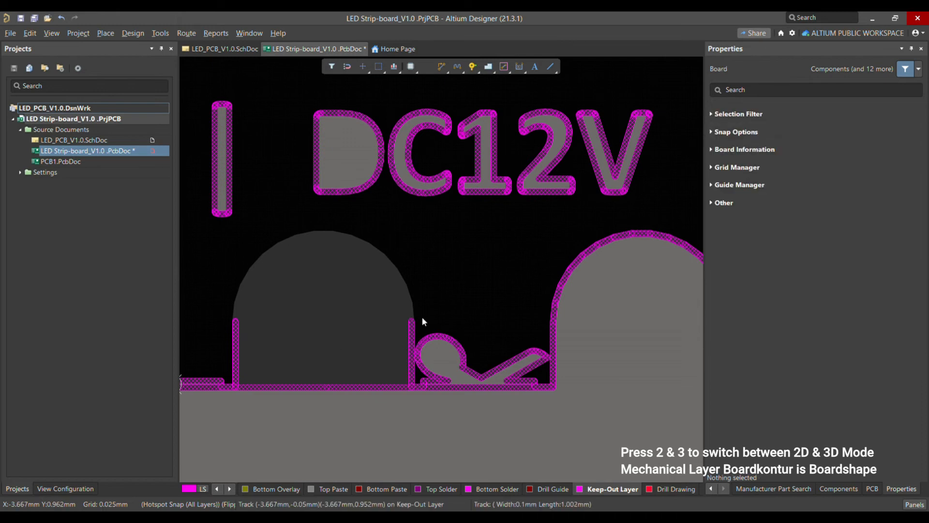
left_click(411, 332)
left_click(258, 358)
left_click(236, 342)
key("Delete")
left_click(236, 343)
key("Delete")
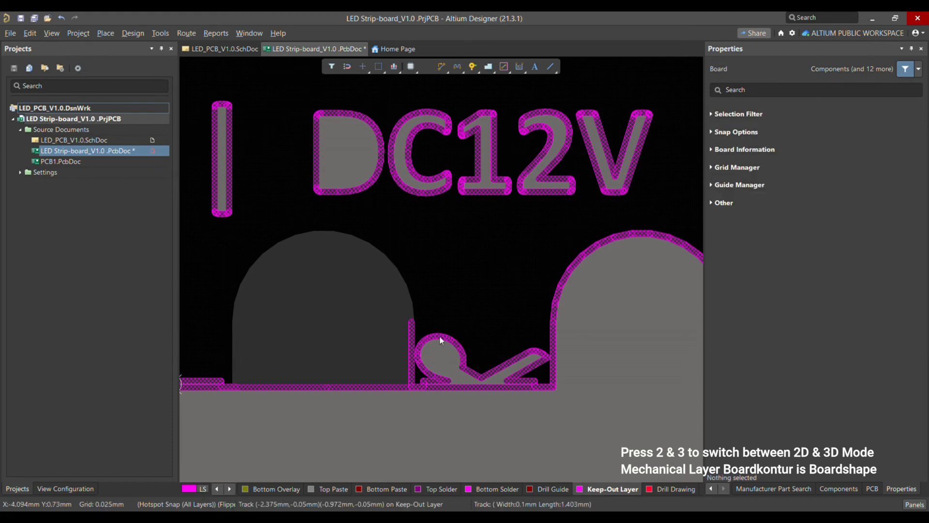
left_click(412, 334)
key("Delete")
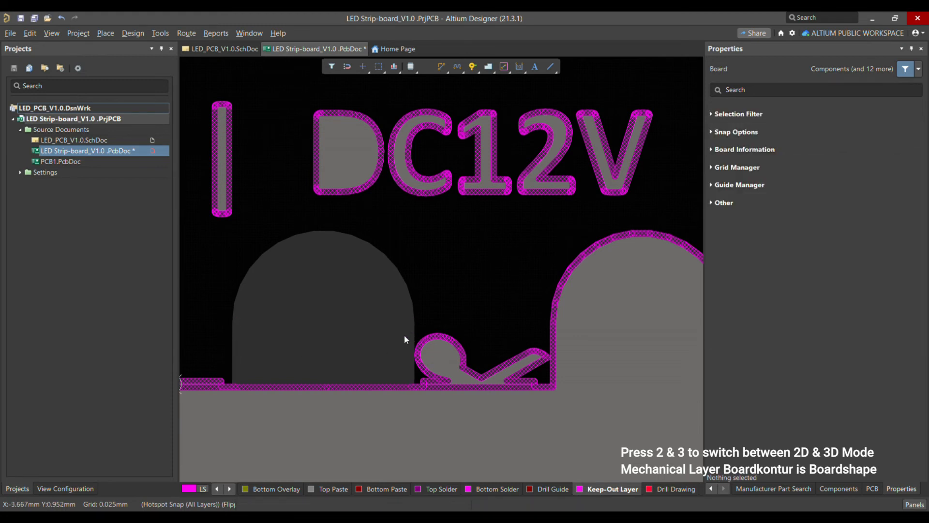
scroll(362, 364, "down", 1, "ctrl")
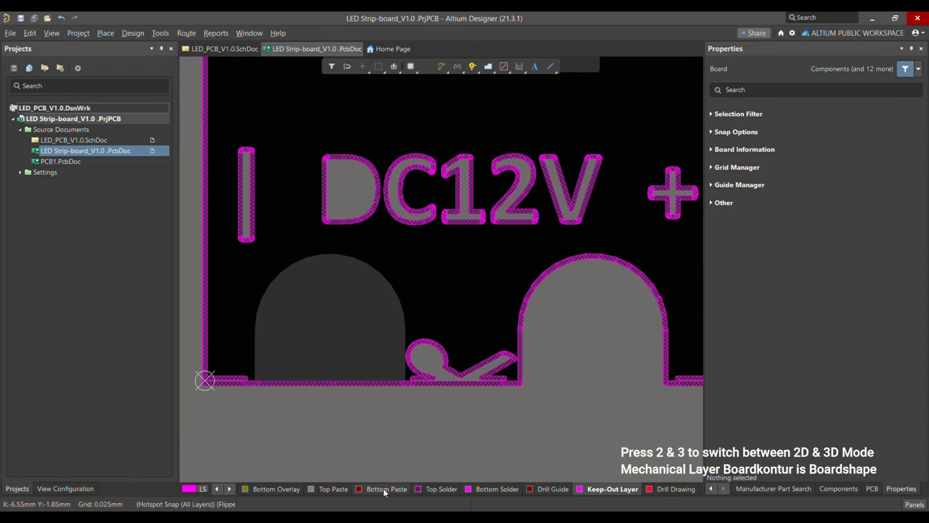
Step: Make Boardkontur the active layer in single-layer display
left_click(217, 489)
left_click(216, 489)
left_click(216, 488)
left_click(217, 489)
left_click(216, 489)
left_click(216, 488)
left_click(217, 489)
left_click(217, 489)
left_click(217, 488)
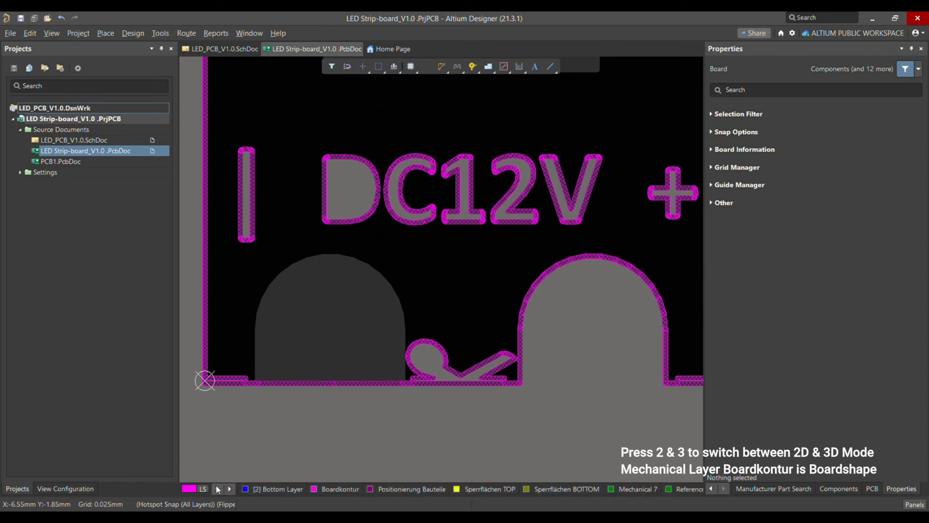
left_click(344, 489)
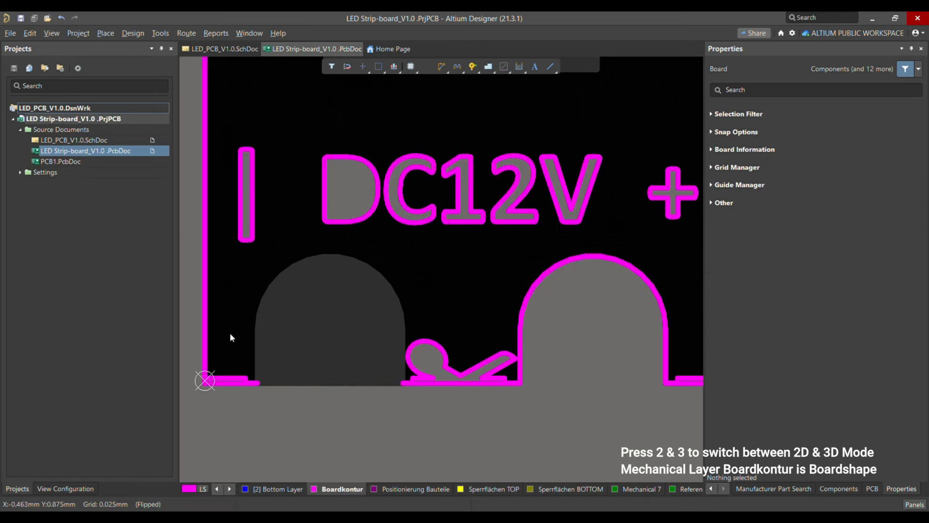
Step: Try to stretch the short horizontal Boardkontur track beside the origin across the open base of the arch
scroll(244, 330, "up", 2, "ctrl")
scroll(256, 333, "down", 2, "ctrl")
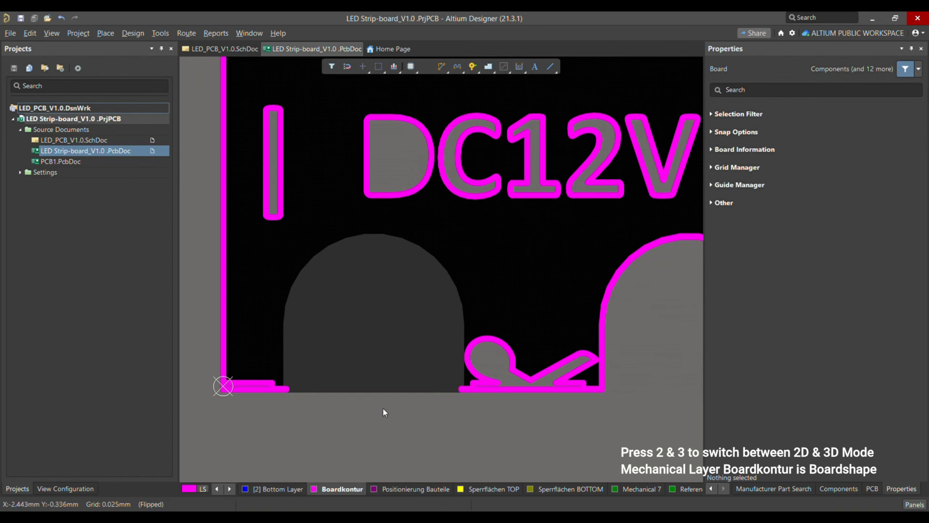
scroll(238, 388, "up", 2, "ctrl")
left_click(242, 380)
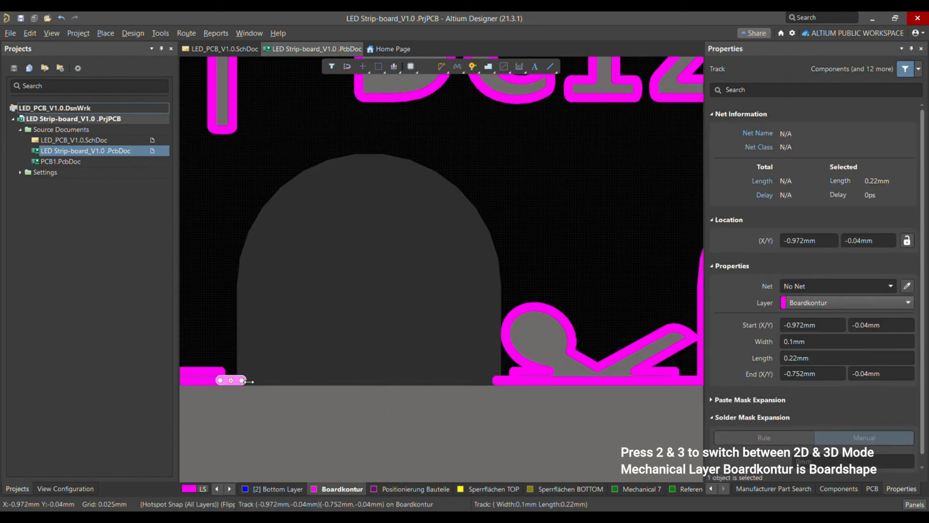
left_click_drag(248, 382, 319, 387)
scroll(359, 407, "down", 2, "ctrl")
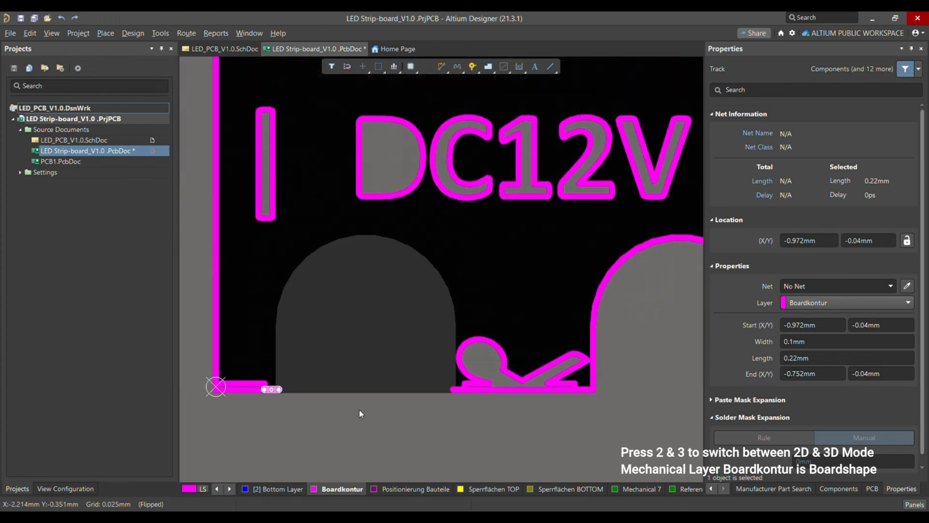
Step: Copy the two straight base tracks of the arch next to the origin from the Reference layer onto Boardkontur and save the board
left_click(684, 488)
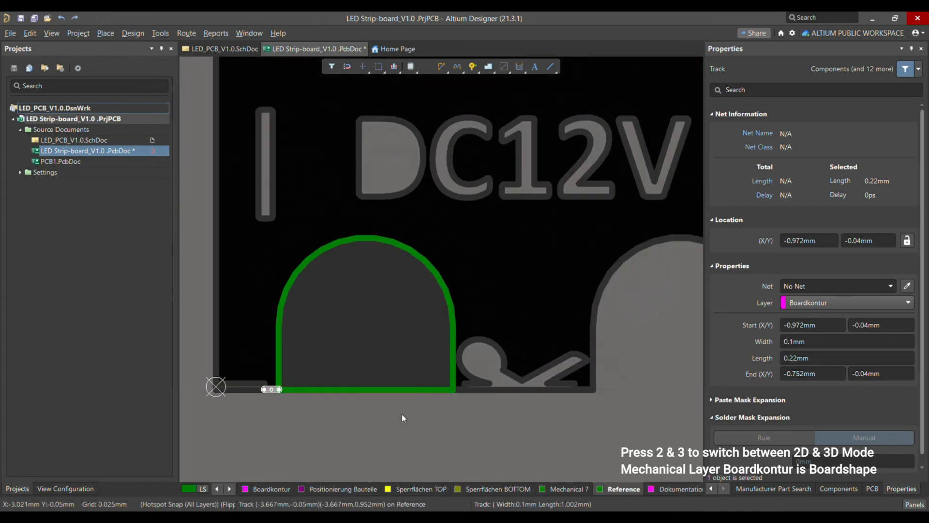
left_click(333, 386)
left_click(319, 389)
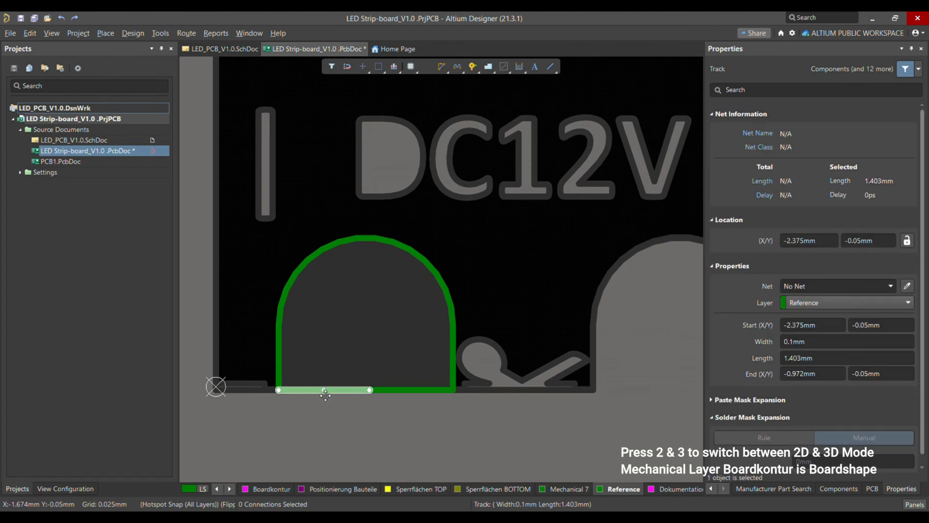
left_click(387, 389, "shift")
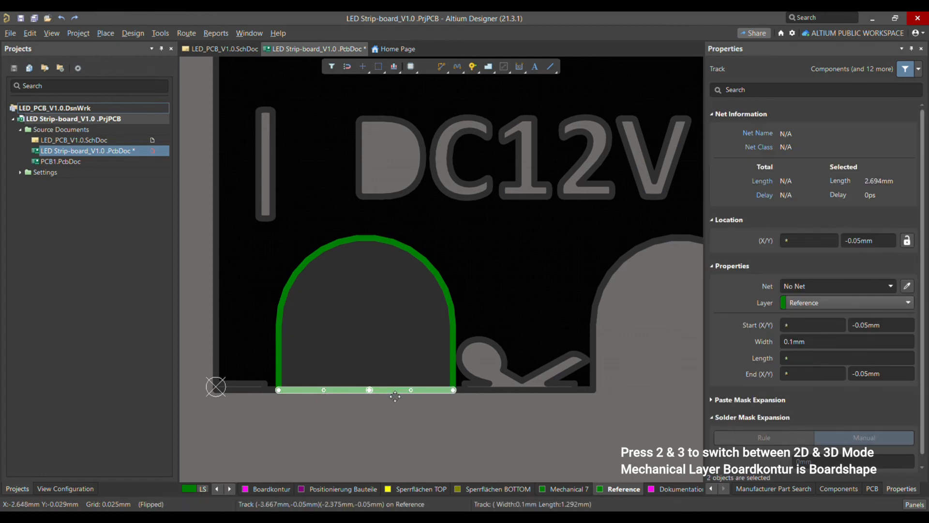
key("Delete")
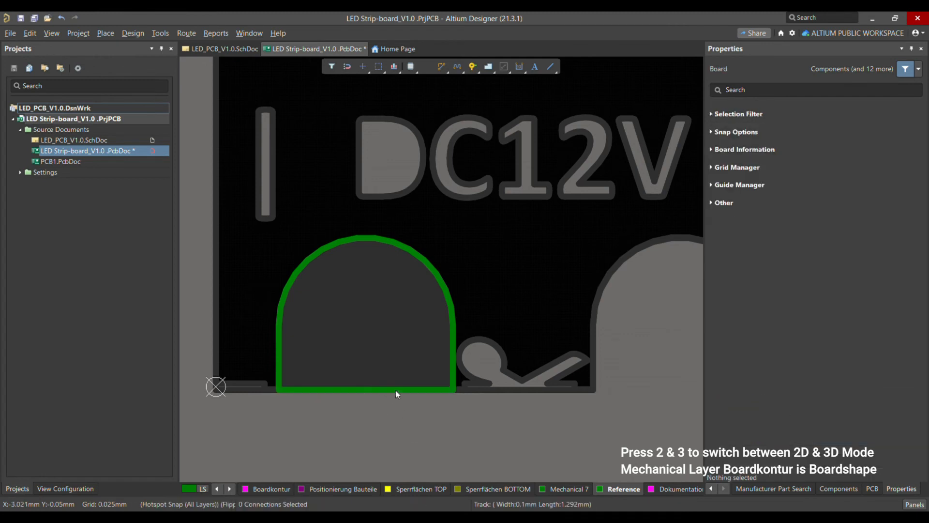
left_click(416, 389)
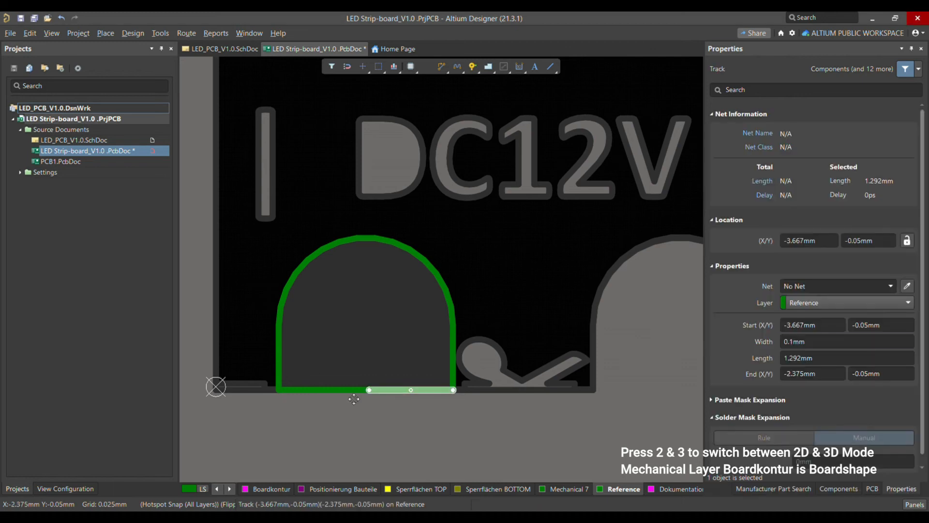
left_click(345, 390, "shift")
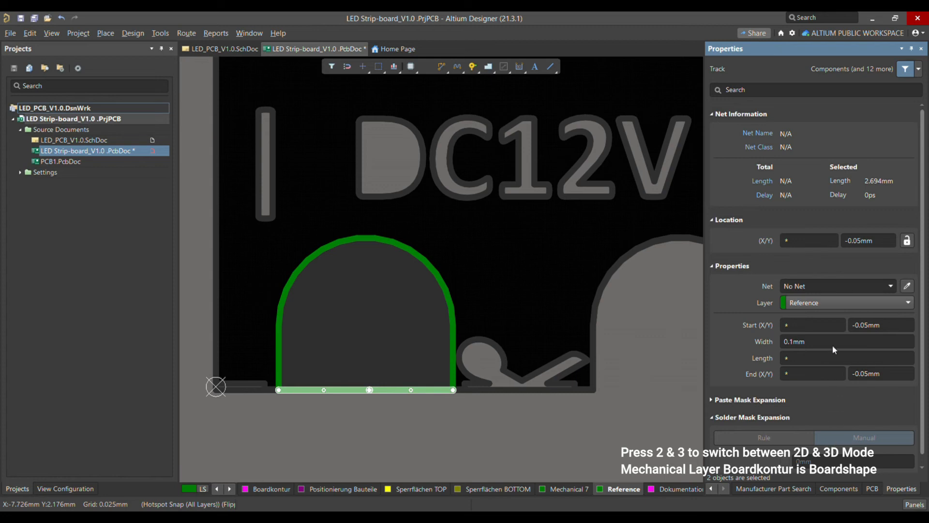
left_click(434, 428)
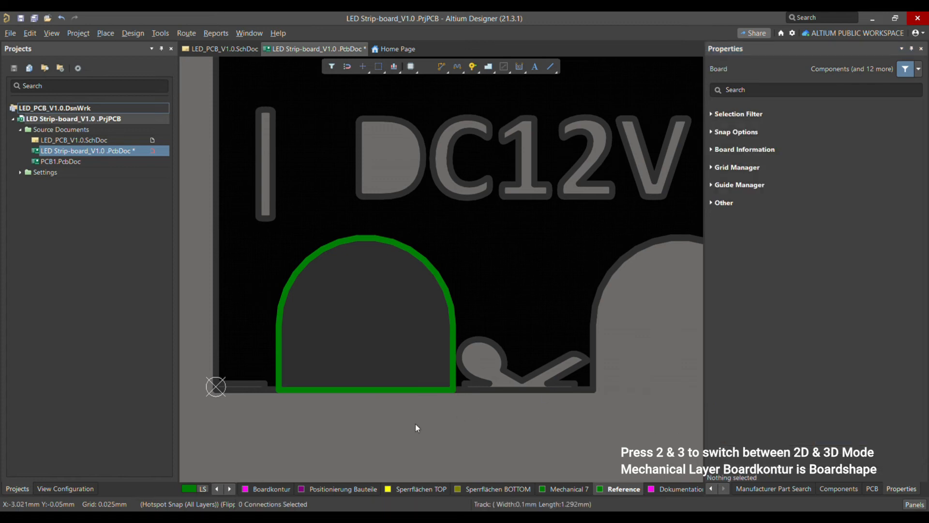
left_click(271, 488)
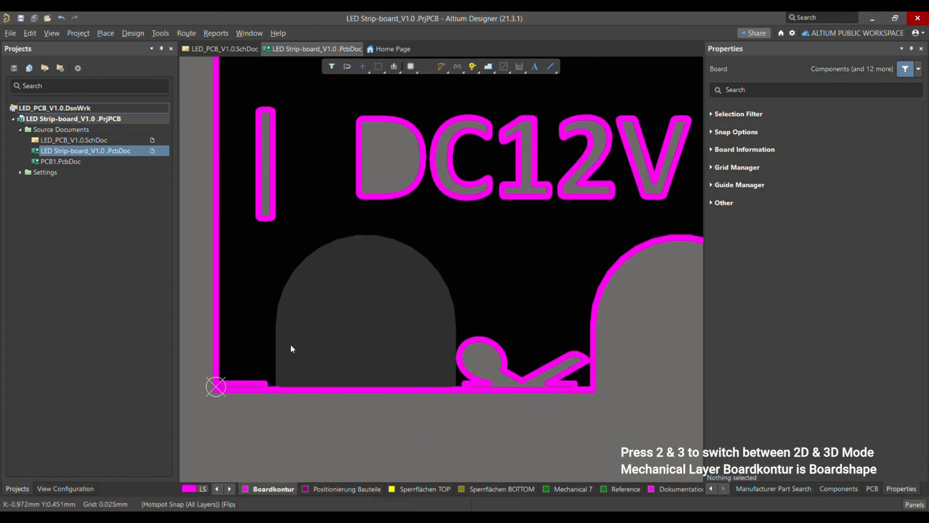
Step: Make Top Layer active and inspect the filled arch region next to the origin
scroll(245, 347, "down", 3, "ctrl")
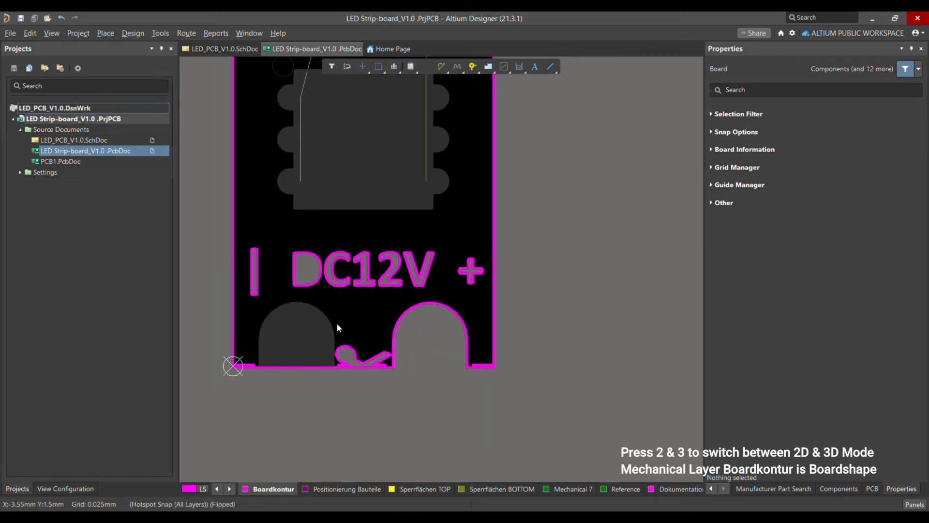
left_click(216, 489)
left_click(216, 488)
left_click(269, 489)
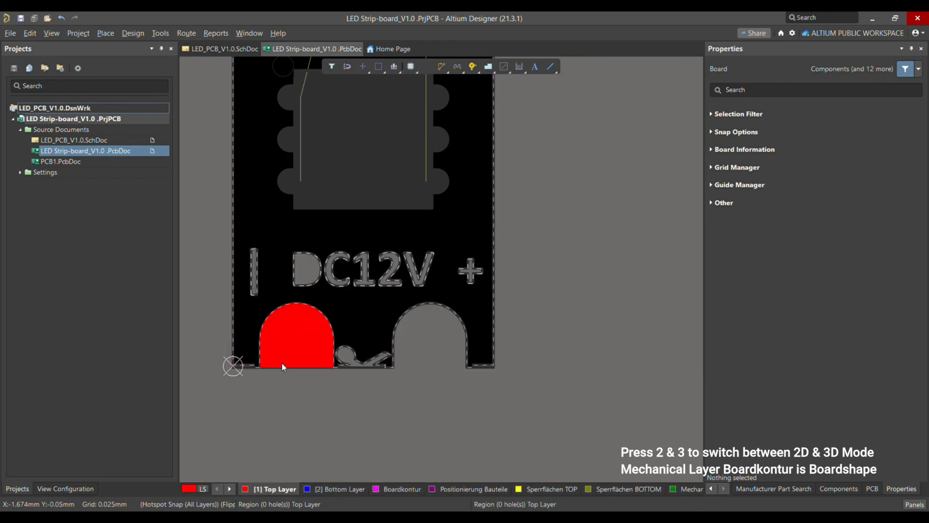
left_click(283, 363)
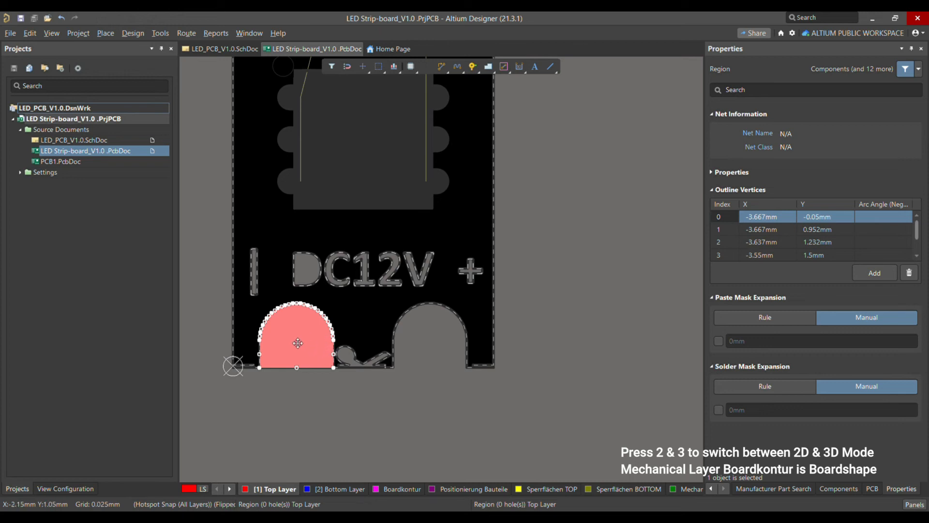
scroll(415, 344, "down", 2, "ctrl")
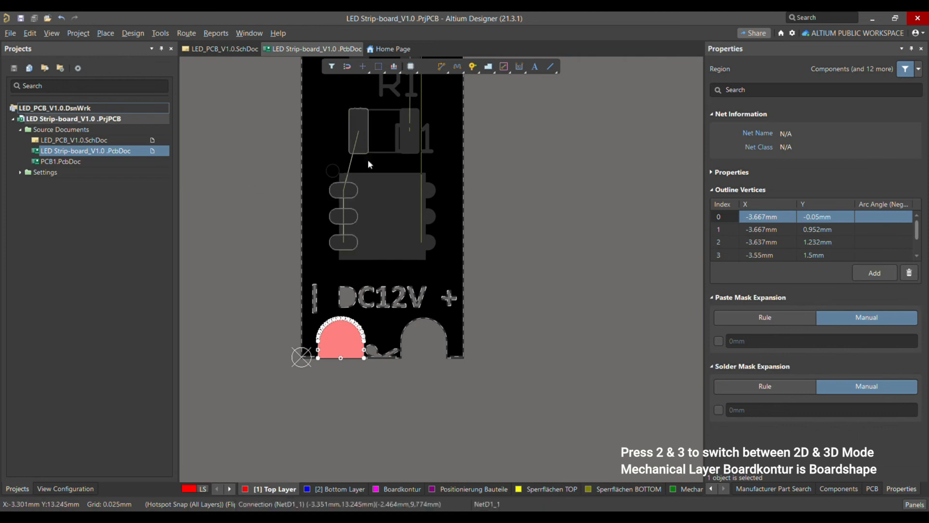
left_click(495, 335)
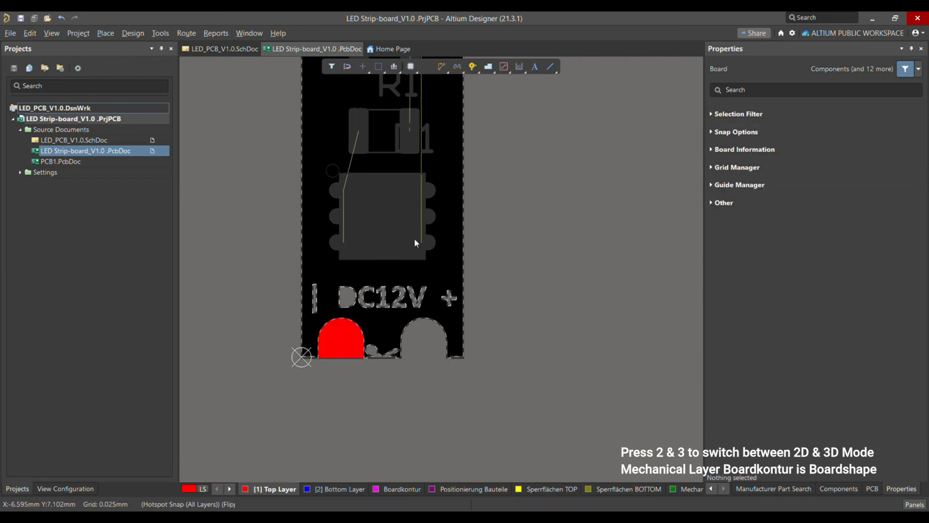
Step: Show all layers again and check the closed board outline and the arched pad in 2D and 3D
key("2")
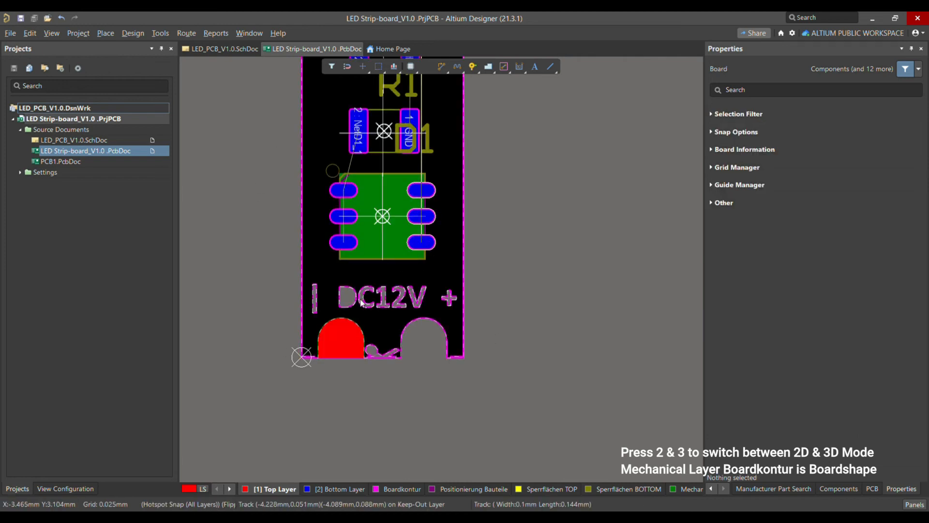
scroll(361, 303, "up", 3, "ctrl")
scroll(346, 311, "down", 2, "ctrl")
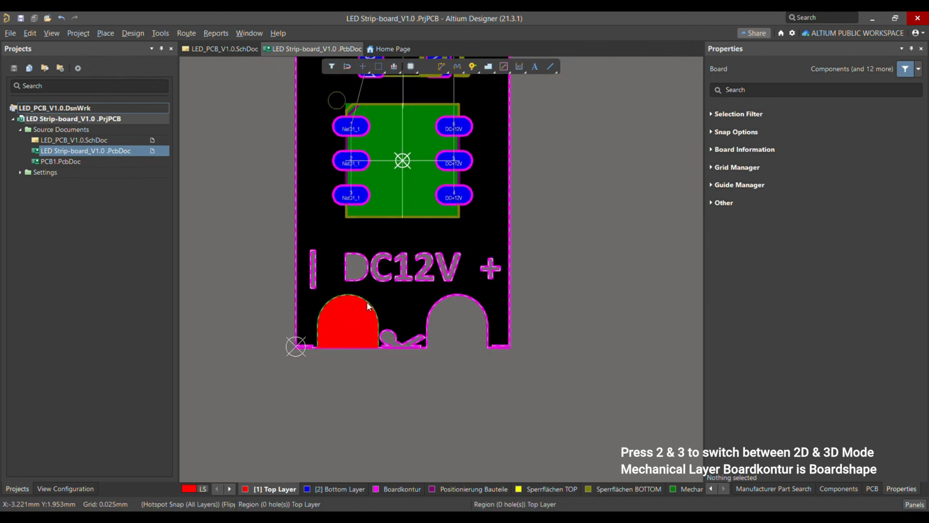
scroll(341, 225, "down", 3)
scroll(346, 209, "up", 3, "ctrl")
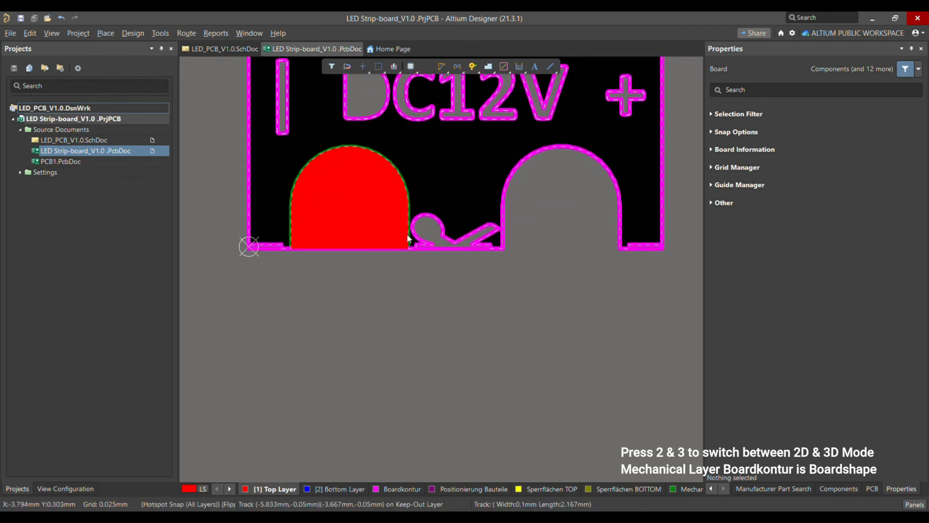
scroll(505, 232, "up", 2)
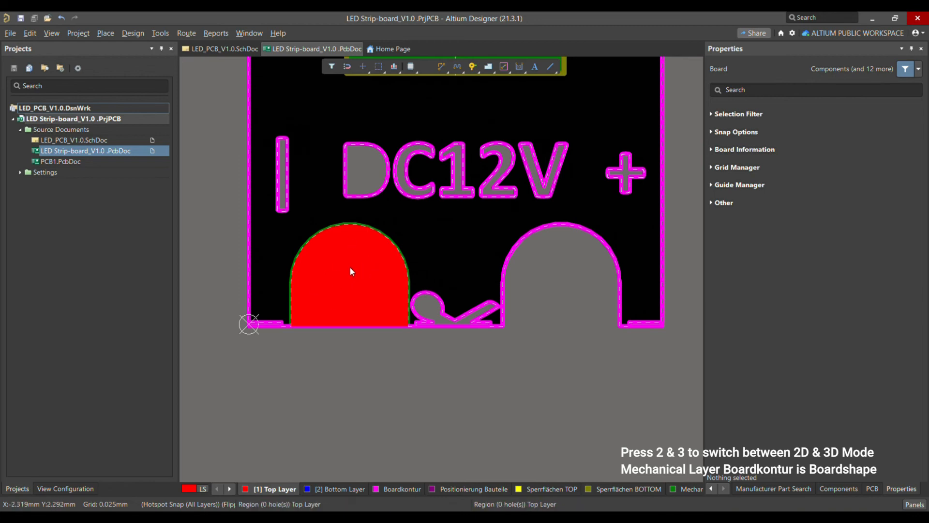
scroll(352, 279, "up", 1, "ctrl")
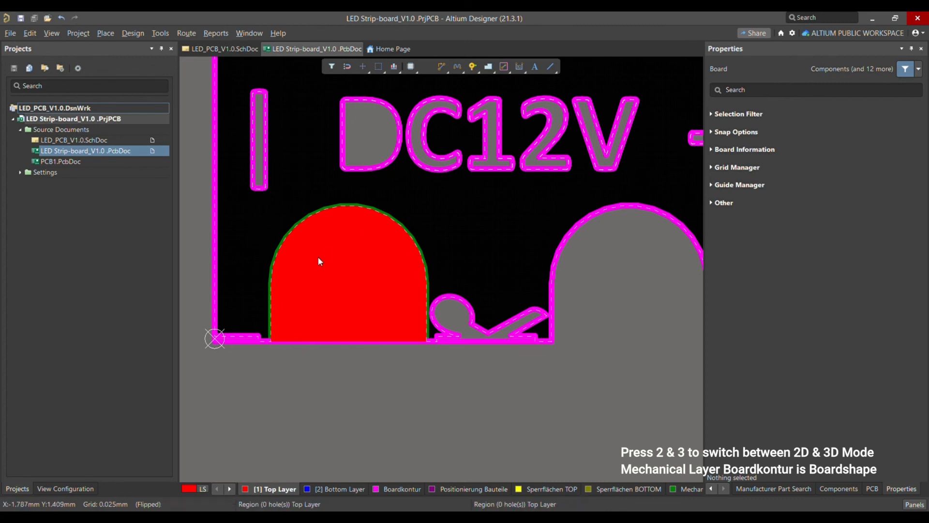
scroll(318, 258, "down", 1, "ctrl")
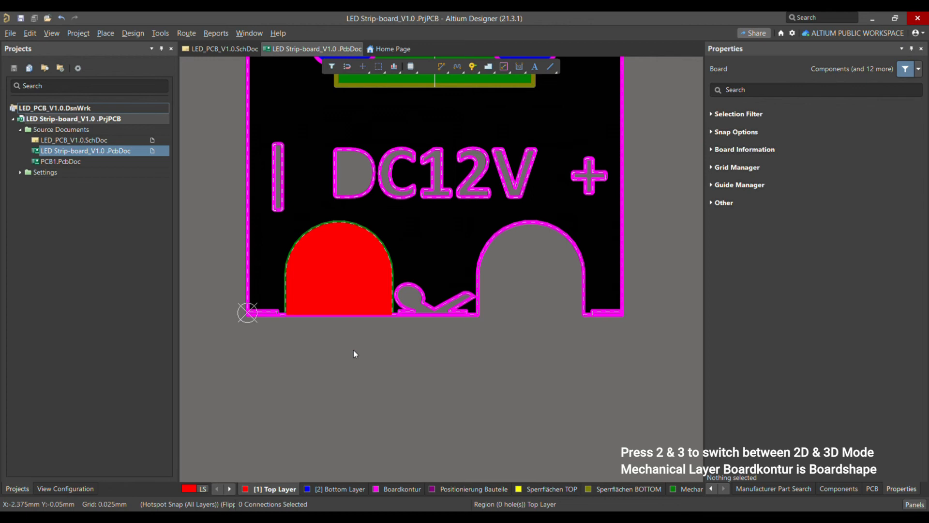
key("3")
scroll(368, 358, "down", 2, "ctrl")
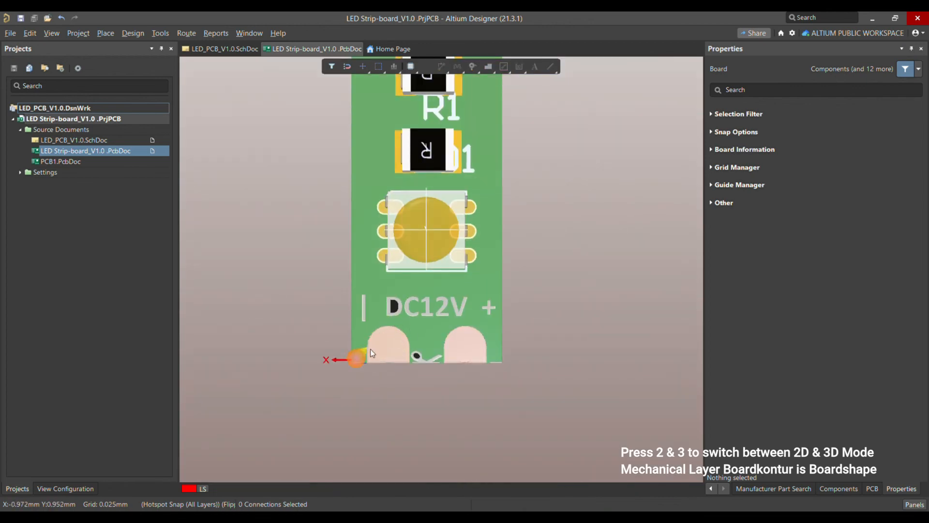
key("2")
Step: Copy the arched Top Layer region next to the origin onto the Top Solder layer and save the board
left_click(320, 265)
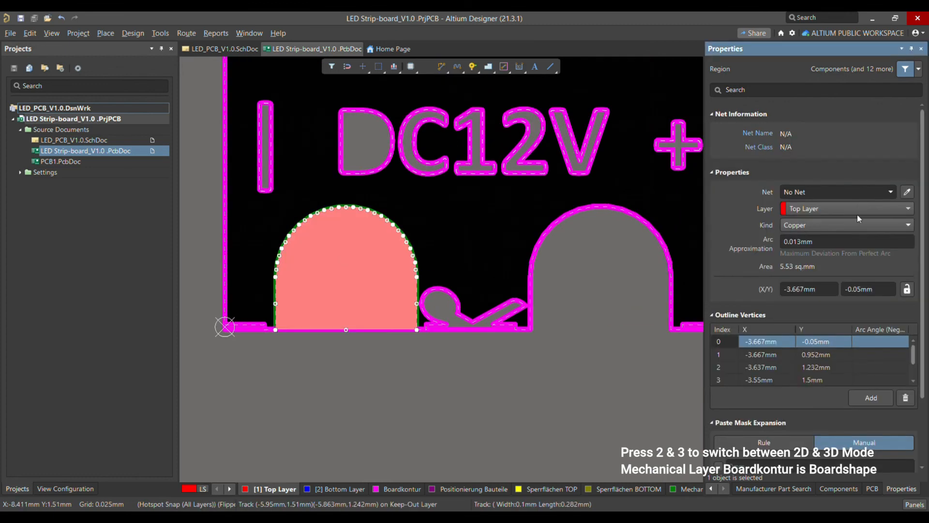
left_click(230, 489)
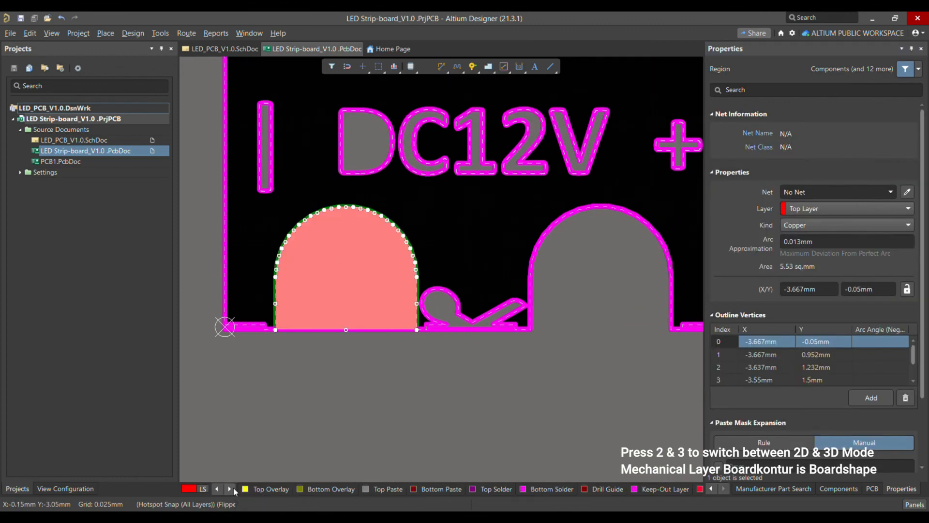
left_click(502, 488)
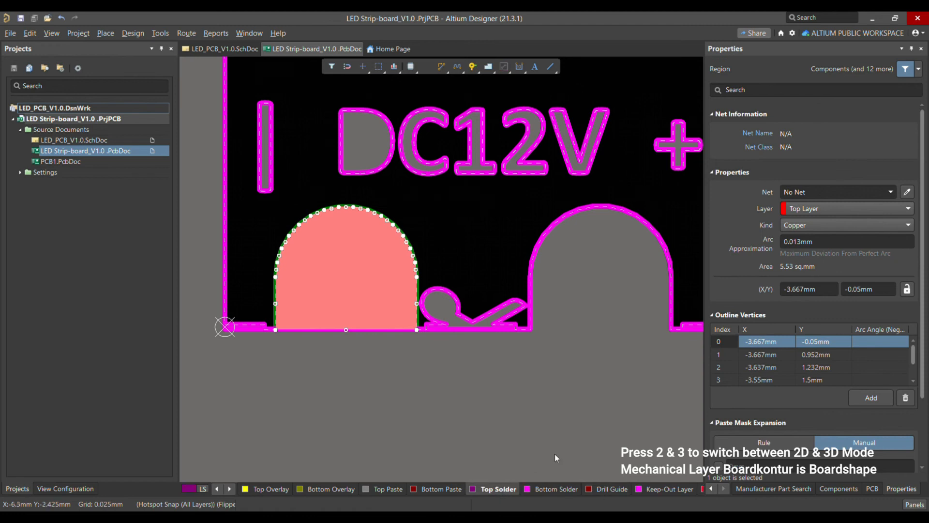
left_click(349, 260)
left_click(353, 259)
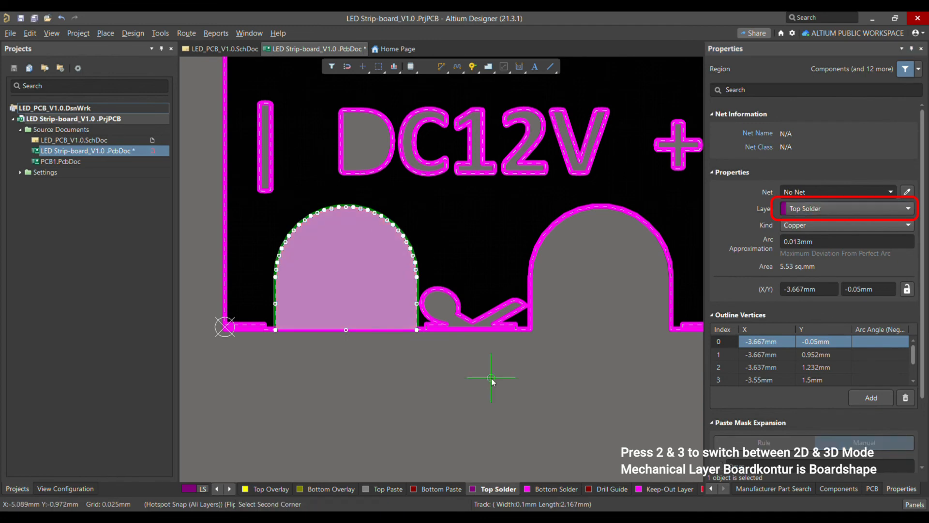
left_click(401, 356)
key("ctrl+s")
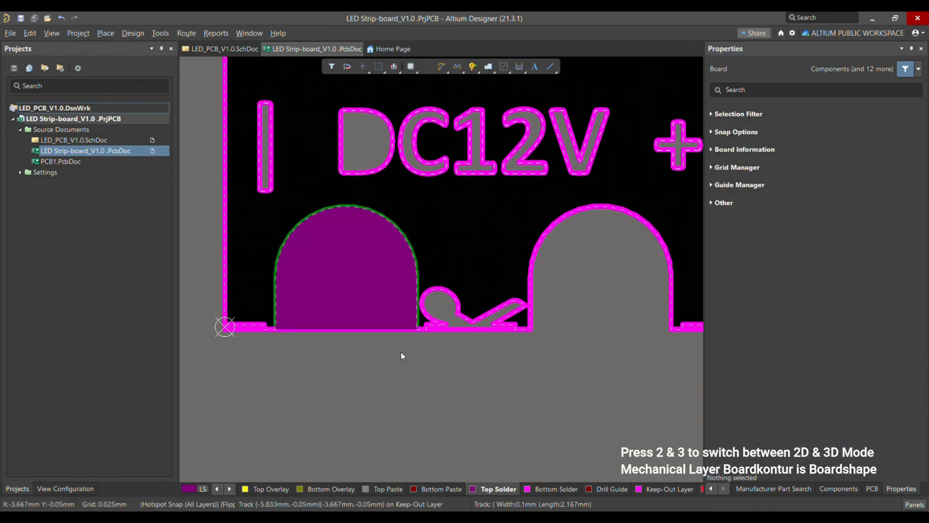
Step: Check the arched Top Solder region next to the origin in 3D and return to the 2D view
left_click(372, 284)
left_click(400, 348)
scroll(411, 373, "down", 2, "ctrl")
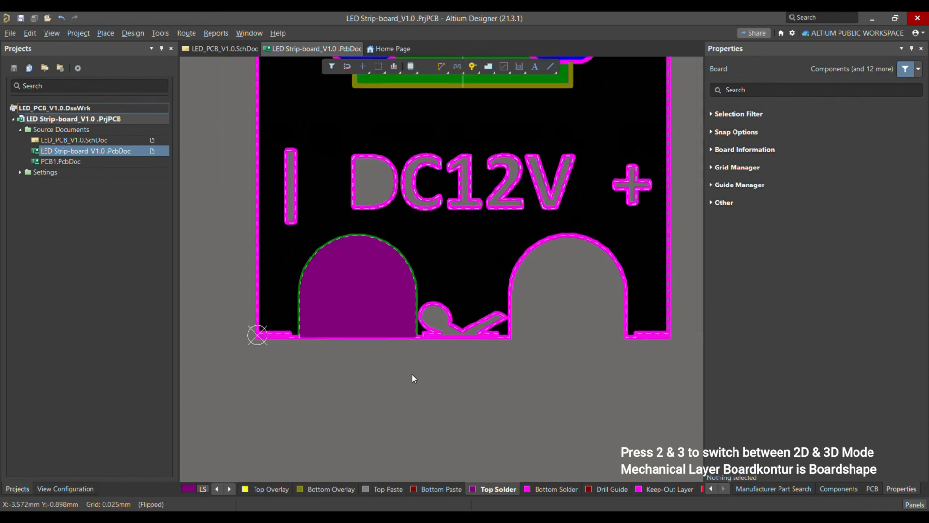
scroll(361, 355, "down", 3, "ctrl")
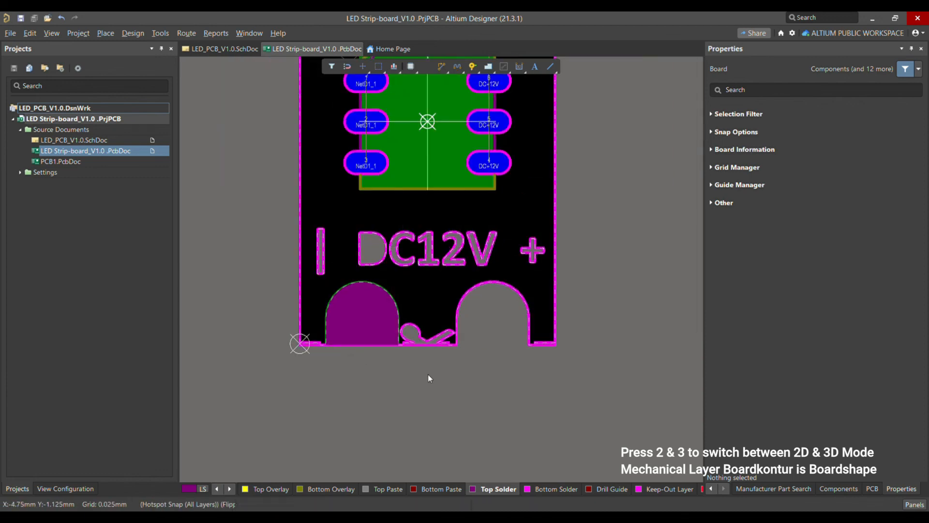
key("3")
key("2")
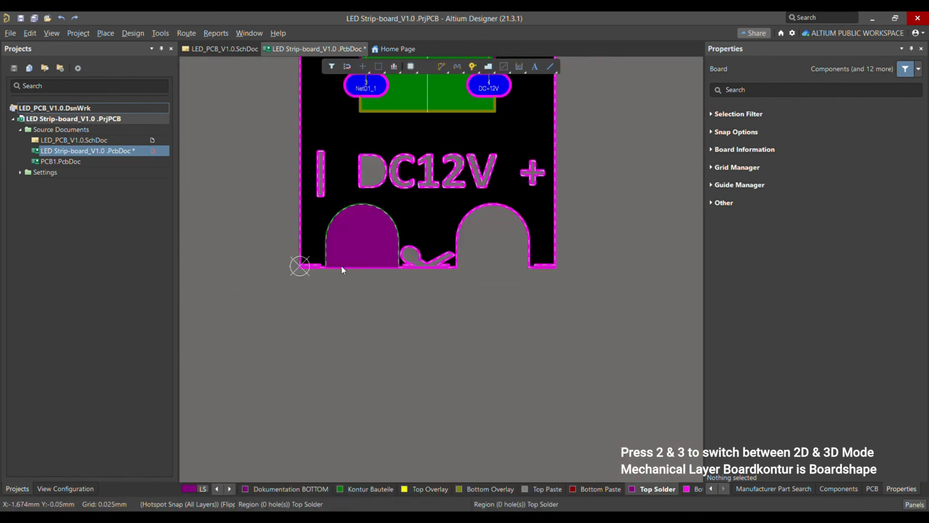
Step: Examine the Top Solder region's properties and its fit to the arch outline and neighbouring arch
scroll(329, 210, "up", 4, "ctrl")
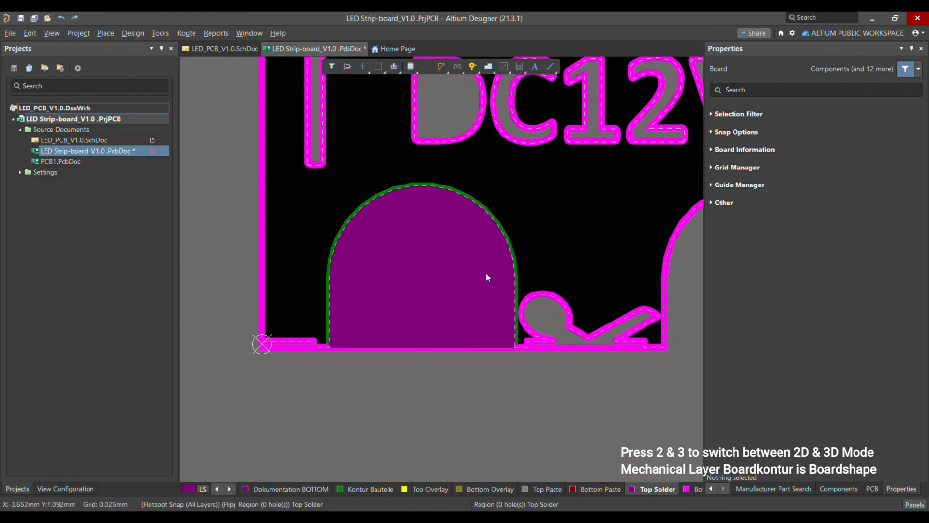
scroll(436, 274, "down", 3, "ctrl")
left_click(451, 288)
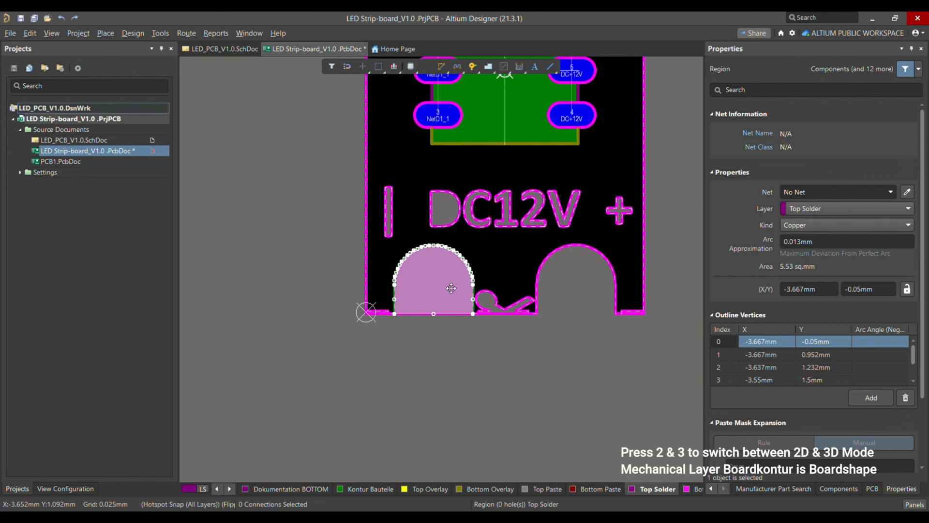
left_click(455, 355)
scroll(247, 296, "down", 1, "ctrl")
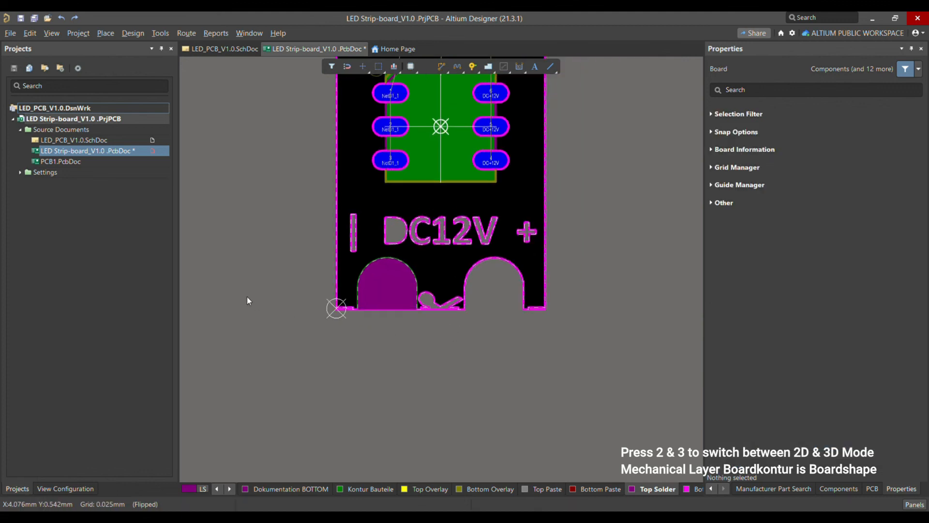
scroll(388, 287, "up", 1, "ctrl")
scroll(359, 309, "up", 1, "ctrl")
scroll(533, 290, "down", 2, "ctrl")
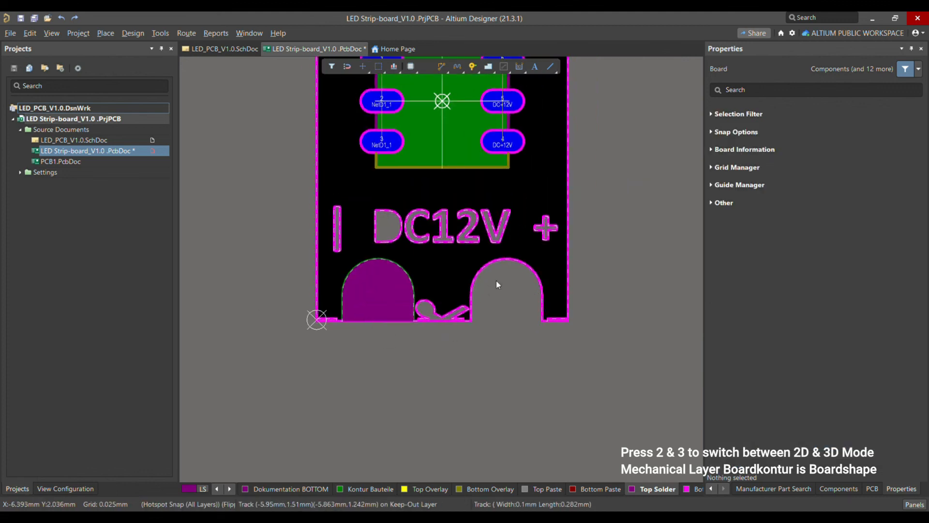
Step: Look over the LED and resistor footprints along the strip and the two arches at the DC12V end
scroll(502, 315, "down", 1, "ctrl")
scroll(501, 316, "down", 1, "ctrl")
scroll(508, 305, "up", 3)
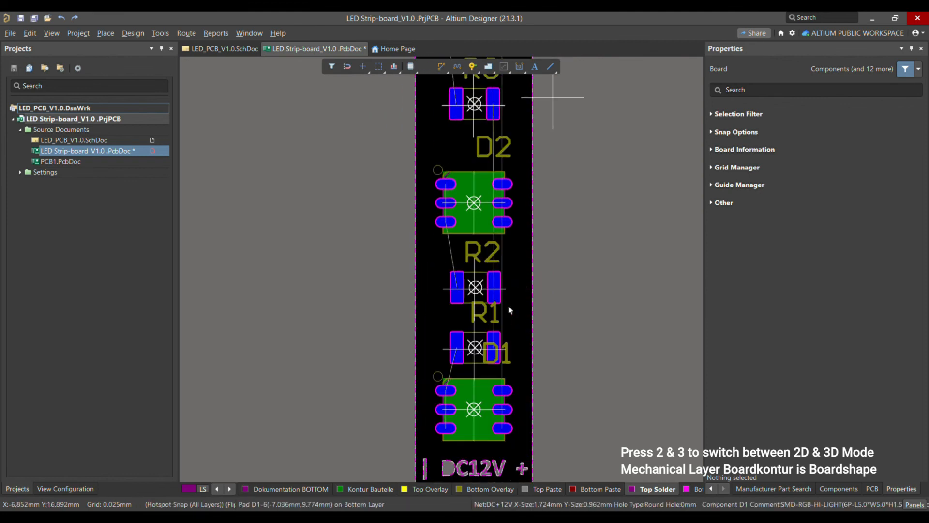
scroll(508, 305, "up", 6)
scroll(378, 209, "down", 3)
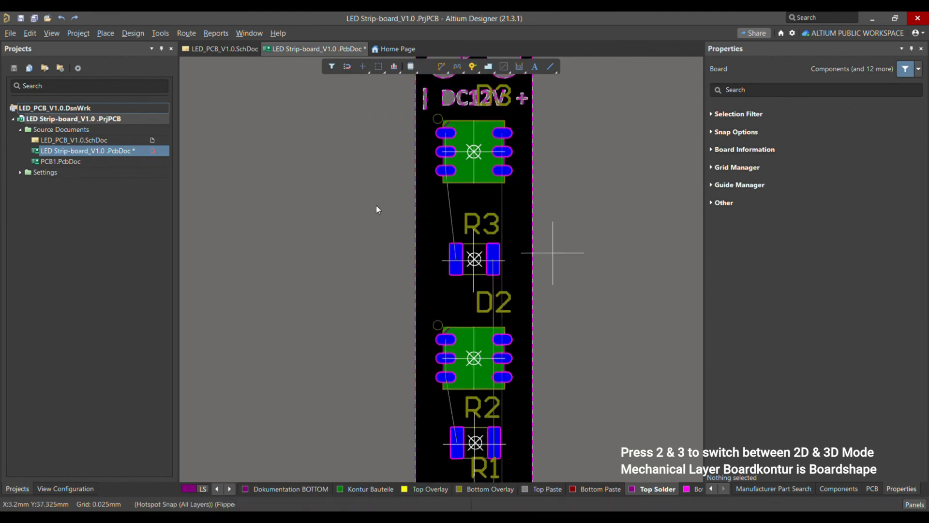
scroll(391, 322, "down", 5)
scroll(462, 323, "up", 2, "ctrl")
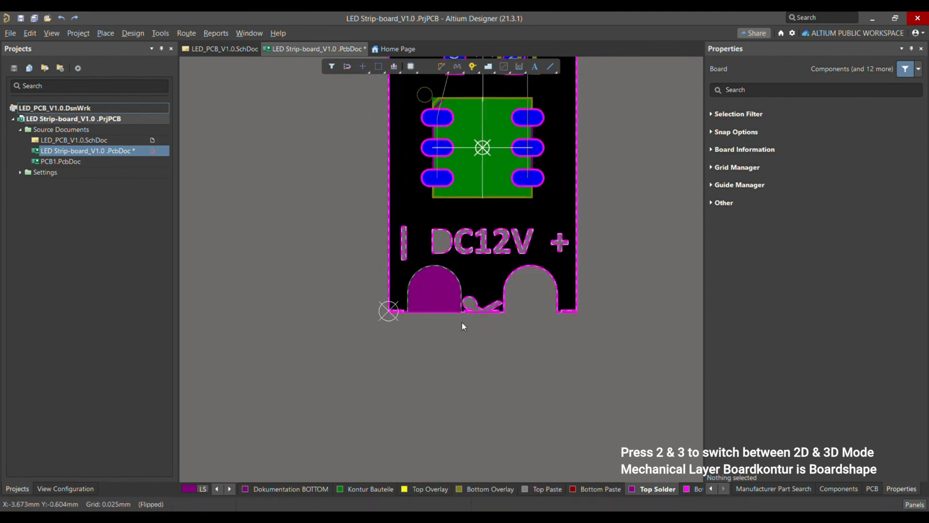
scroll(461, 322, "up", 2, "ctrl")
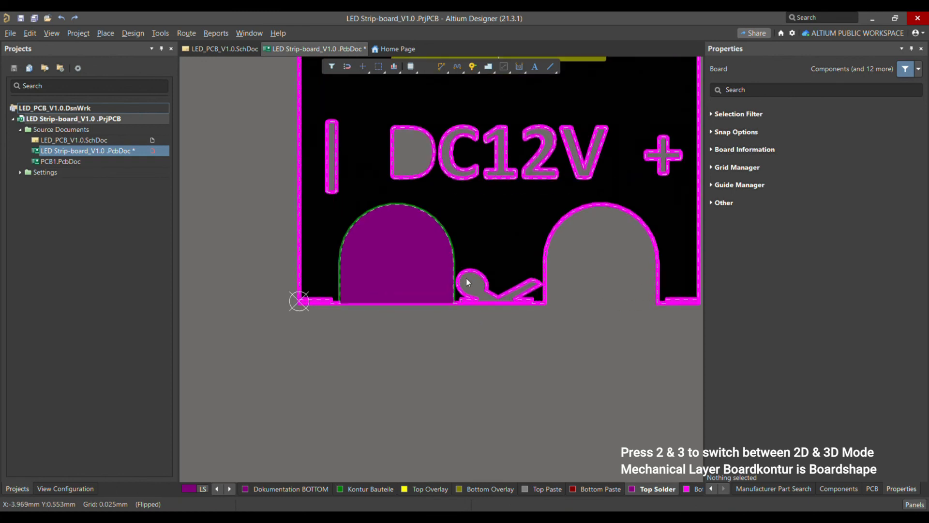
Step: Check the properties of the arched Top Solder region next to the origin and save the board
left_click(396, 273)
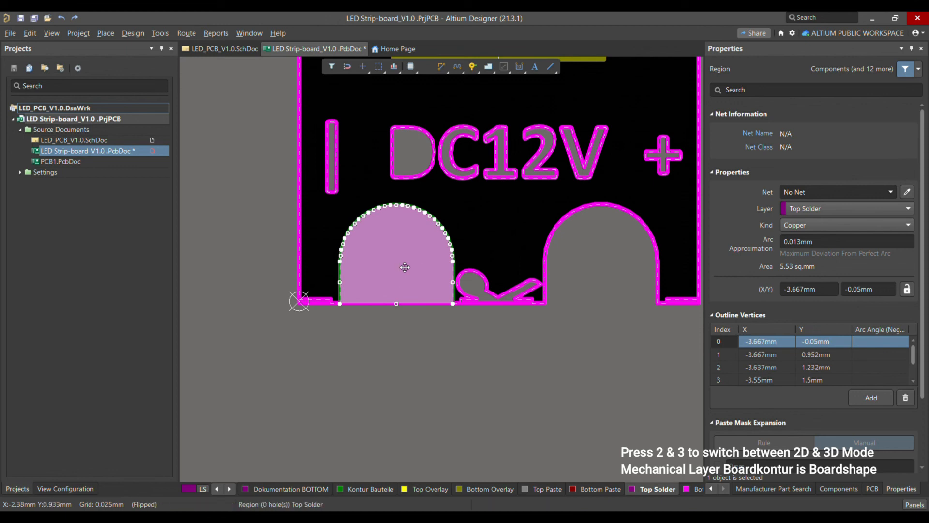
left_click(413, 274)
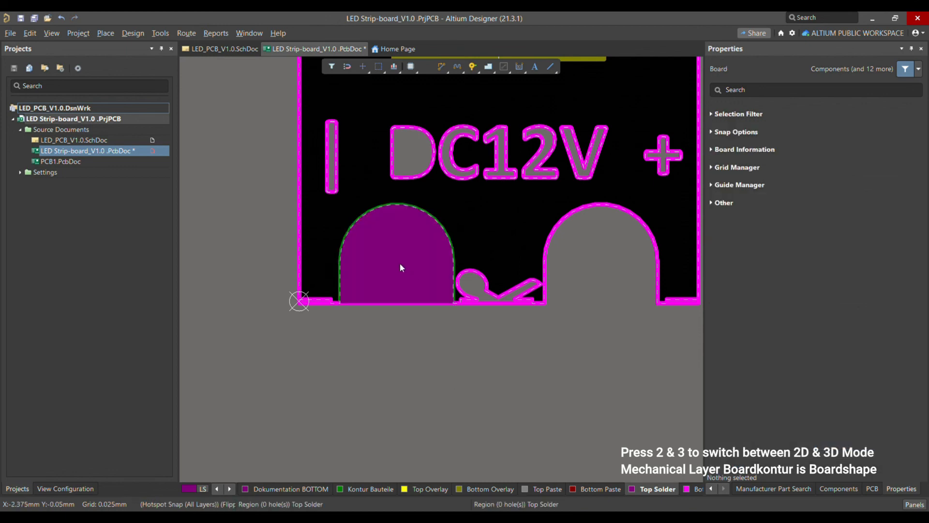
left_click(355, 243)
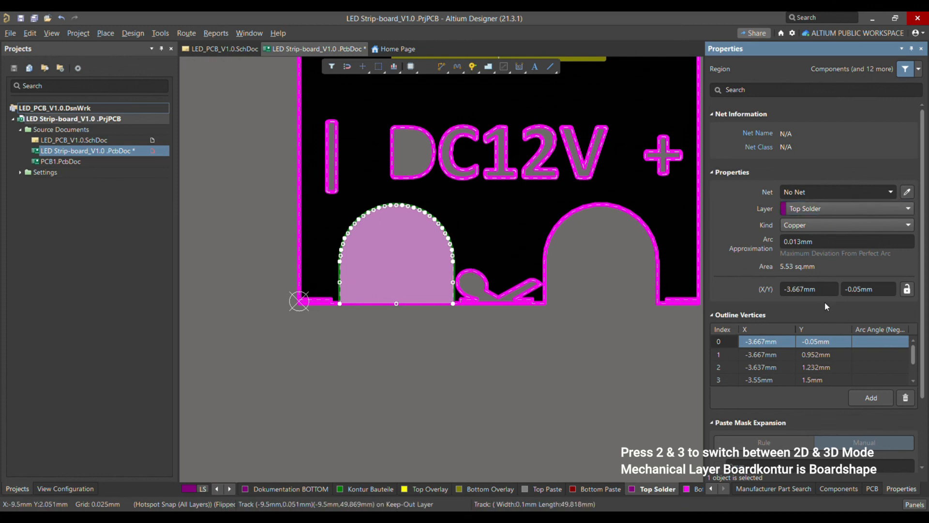
left_click(455, 373)
key("ctrl+s")
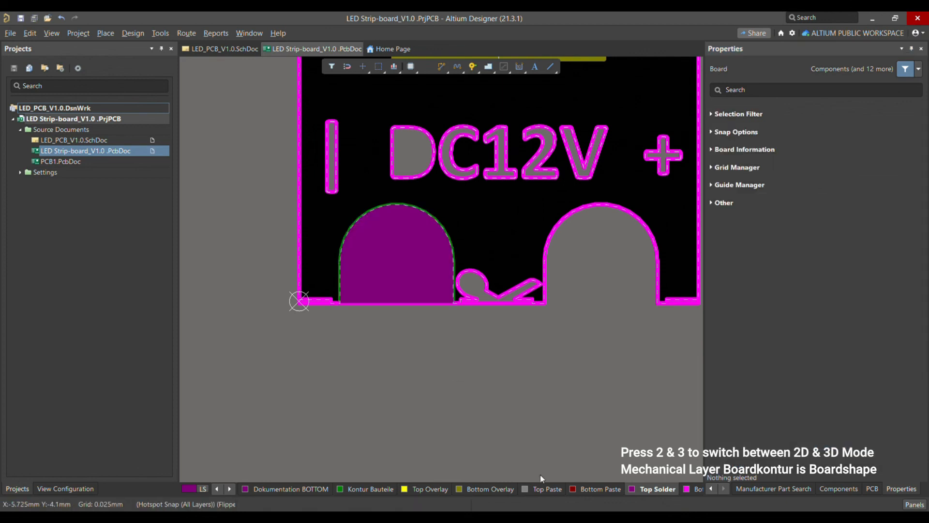
Step: Make Bottom Solder the active layer and examine its arched region next to the origin
left_click(693, 490)
scroll(372, 333, "down", 4, "ctrl")
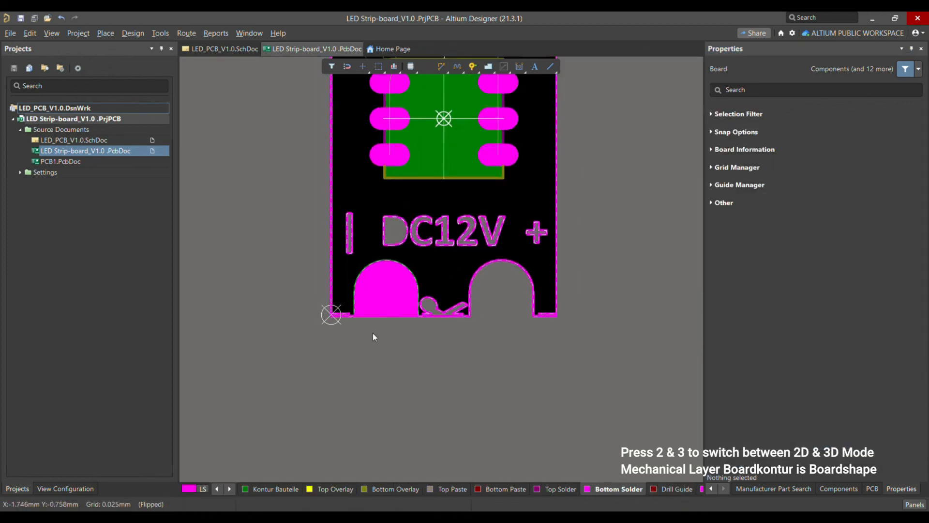
scroll(358, 356, "down", 1, "ctrl")
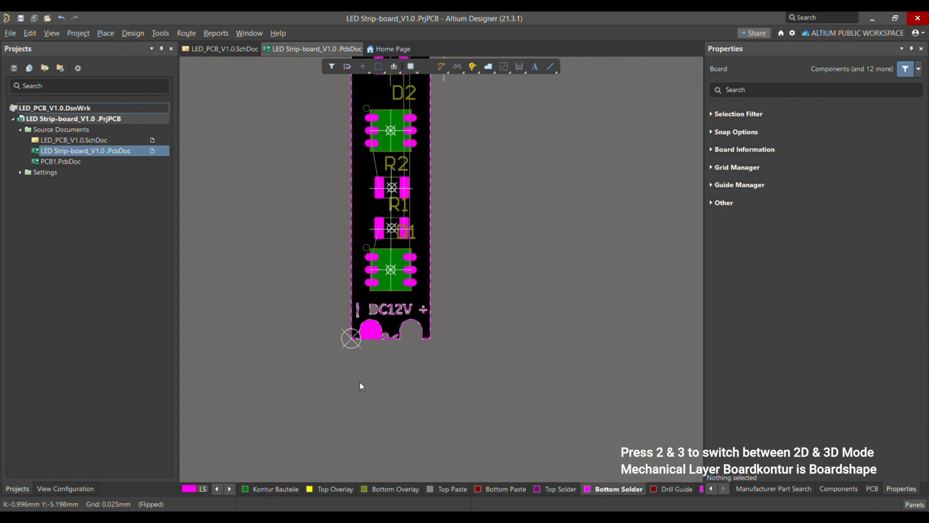
scroll(385, 359, "down", 2)
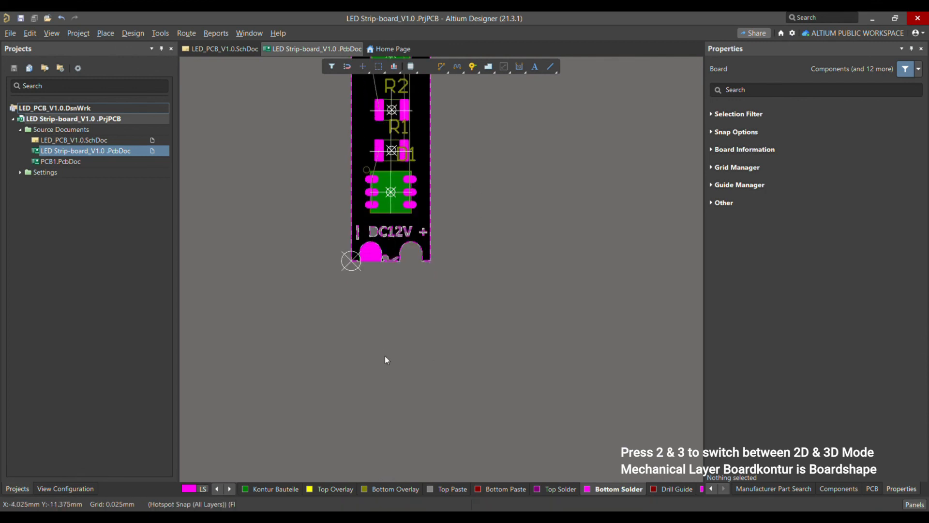
scroll(377, 262, "up", 3, "ctrl")
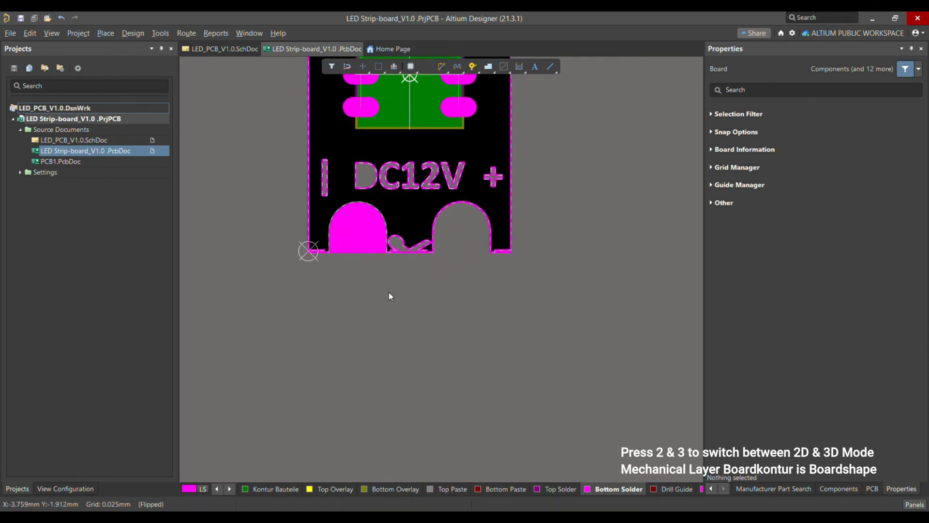
scroll(388, 292, "down", 2, "ctrl")
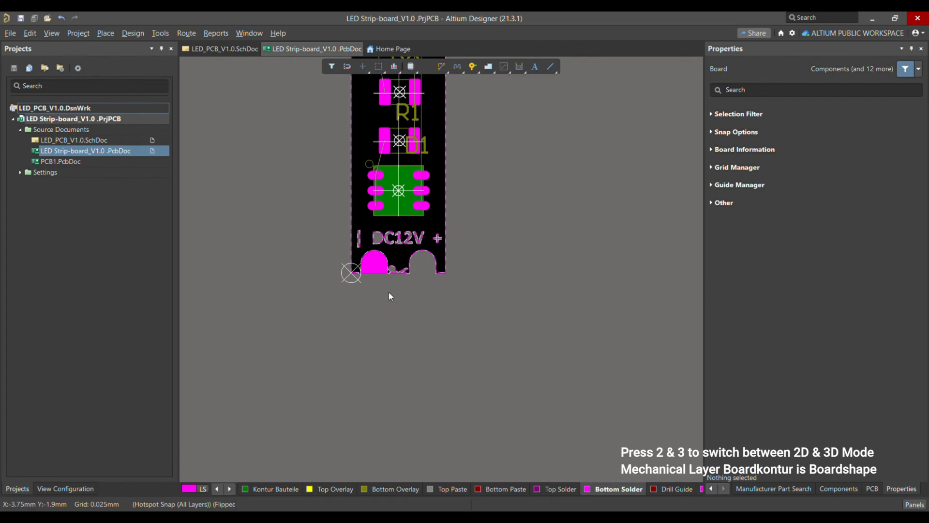
scroll(402, 274, "up", 1, "ctrl")
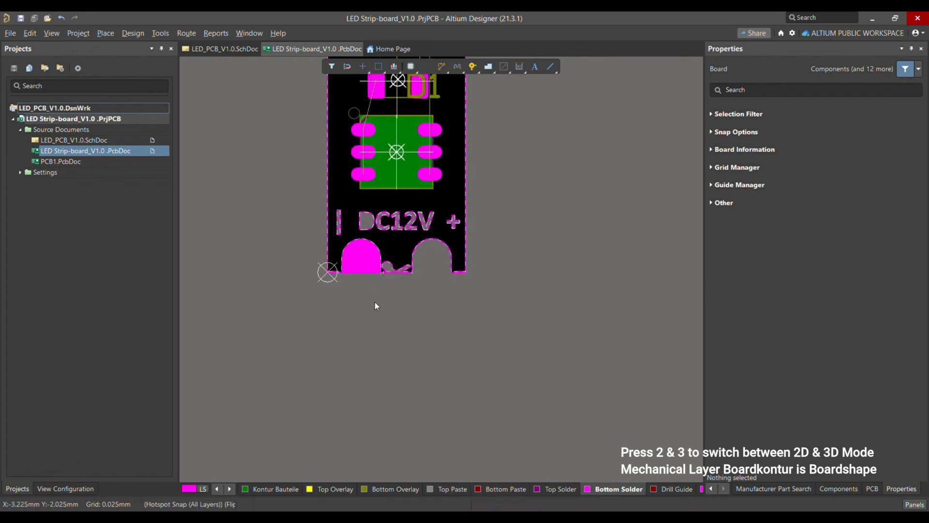
scroll(373, 306, "up", 3)
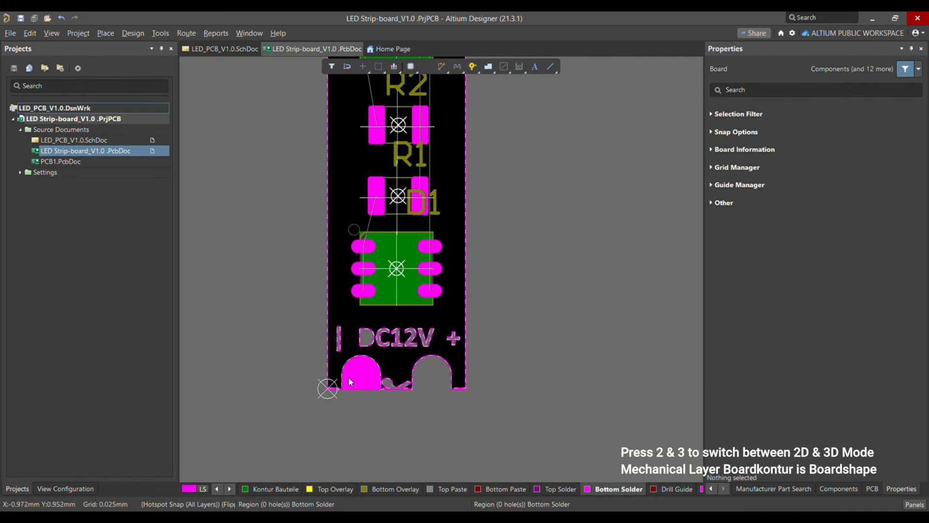
Step: In the 3D view, adjust the opacity of the embedded Strip 5050 Leds 50mm v22 model until it appears solid
key("3")
scroll(360, 382, "up", 2, "ctrl")
scroll(393, 311, "down", 3, "ctrl")
left_click(392, 310)
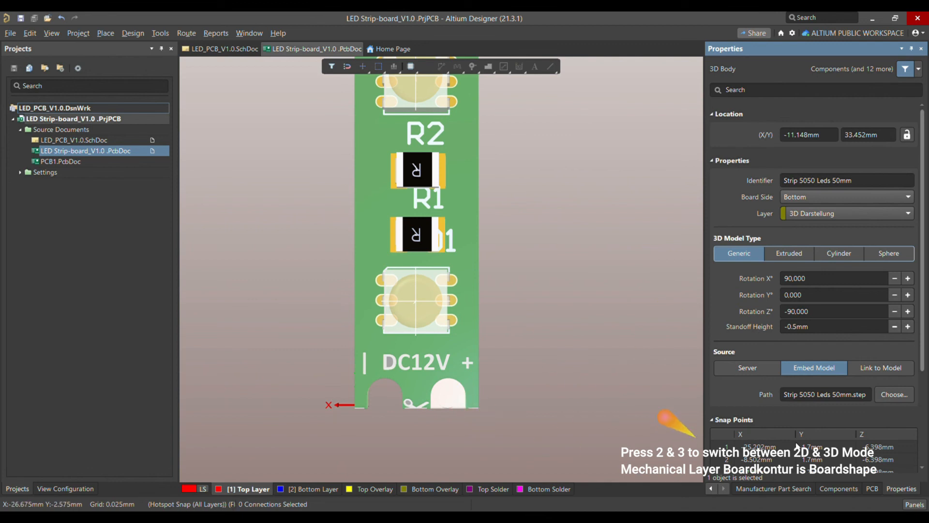
left_click(869, 488)
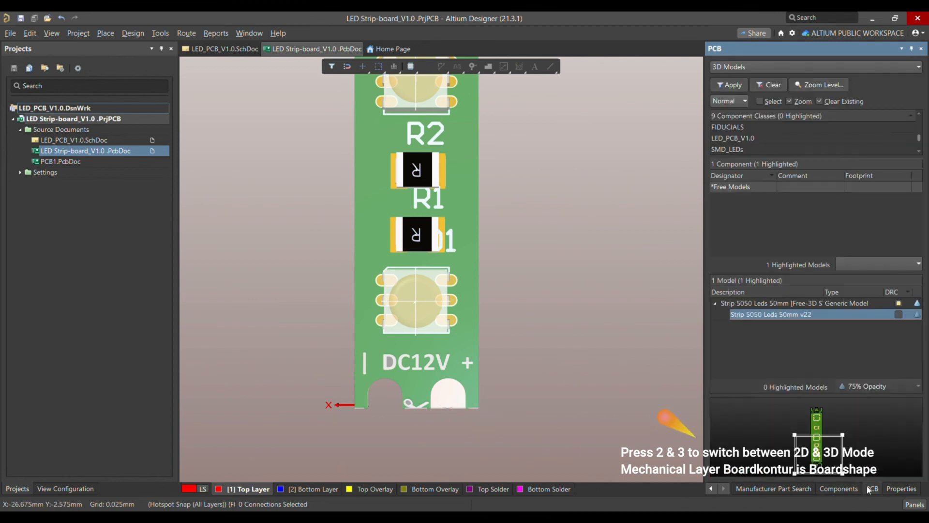
left_click(917, 315)
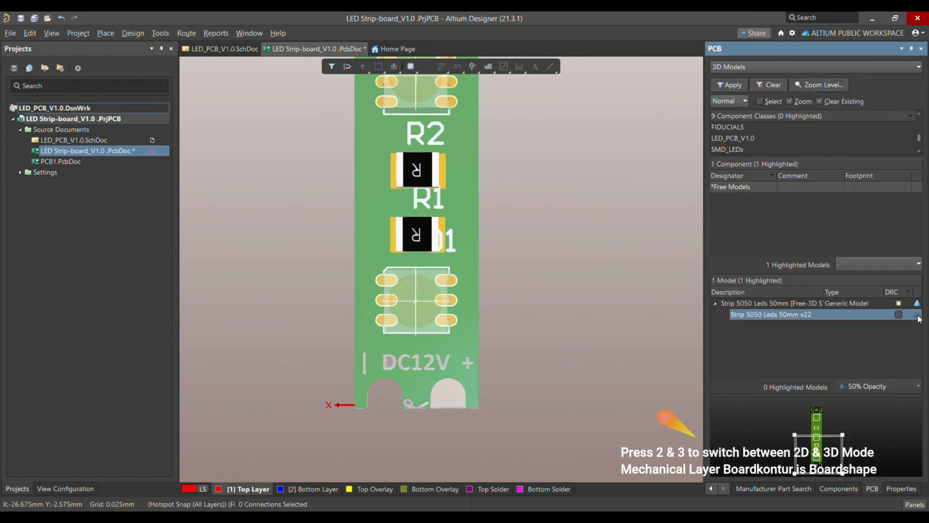
left_click(918, 315)
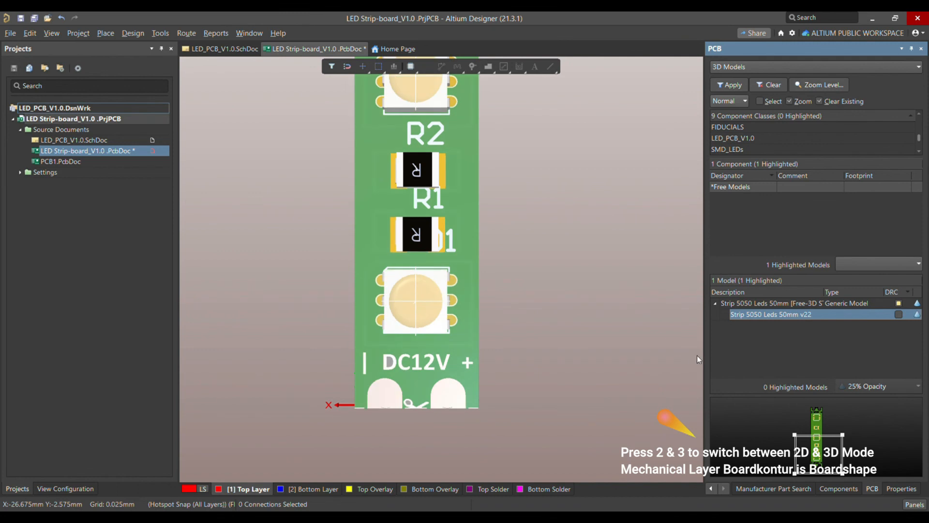
Step: Return to the 2D view and examine the Bottom Solder region and the neighbouring arch at the DC12V end
scroll(438, 338, "down", 2, "ctrl")
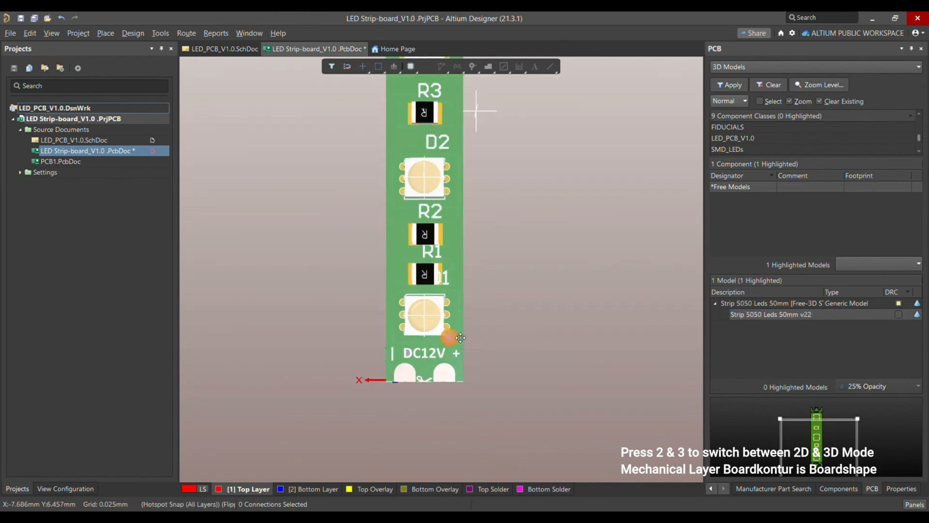
key("2")
left_click(459, 362)
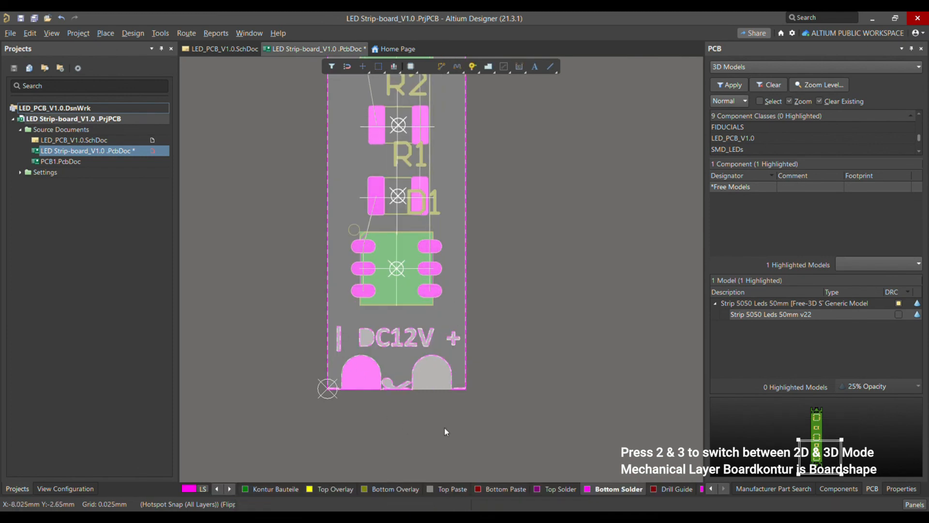
left_click(444, 428)
scroll(292, 283, "down", 1, "ctrl")
scroll(292, 283, "down", 1, "ctrl")
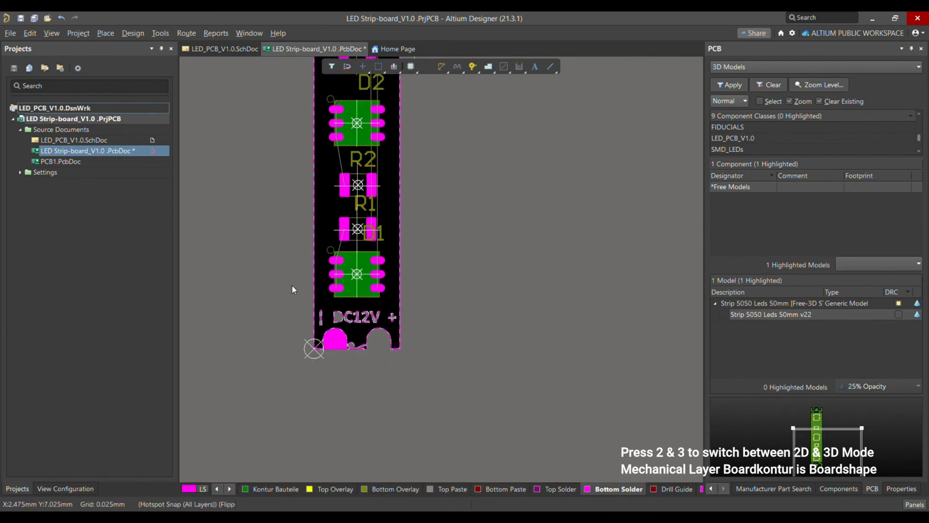
scroll(381, 326, "down", 1, "ctrl")
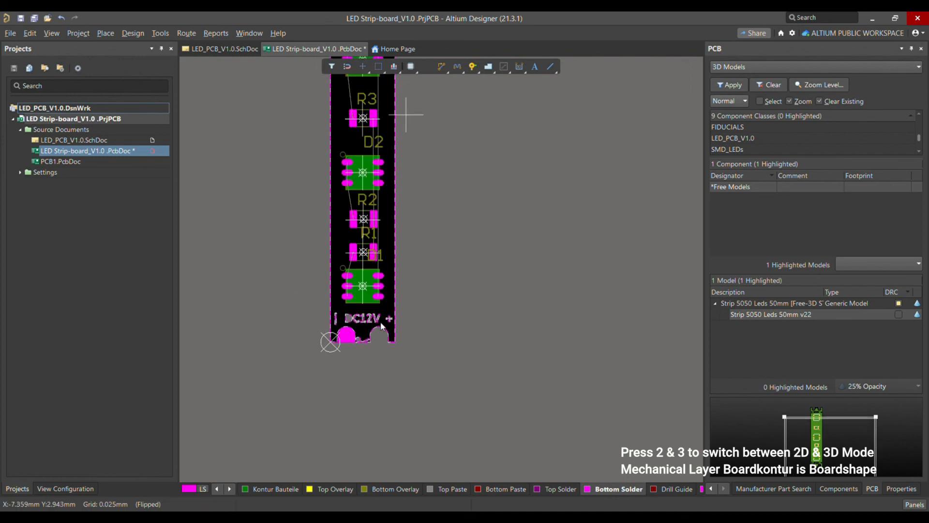
scroll(340, 342, "up", 4, "ctrl")
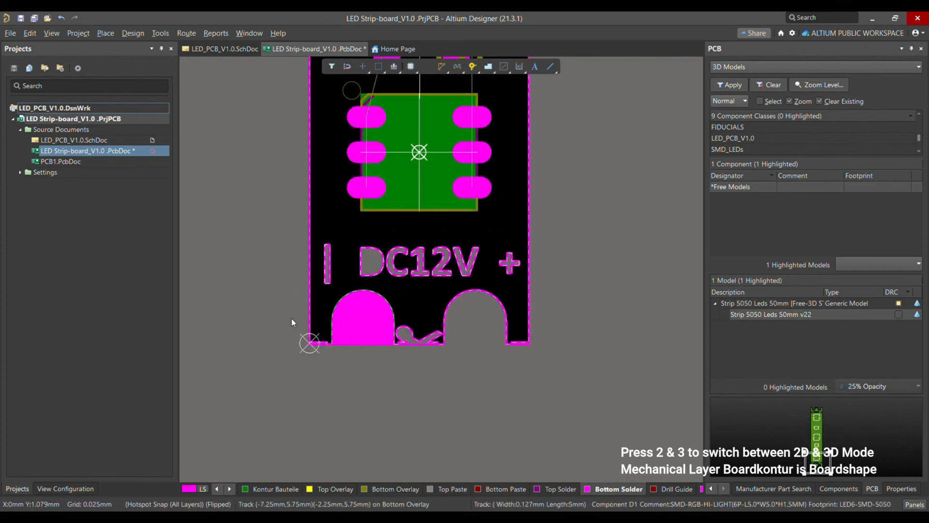
scroll(297, 364, "down", 2, "ctrl")
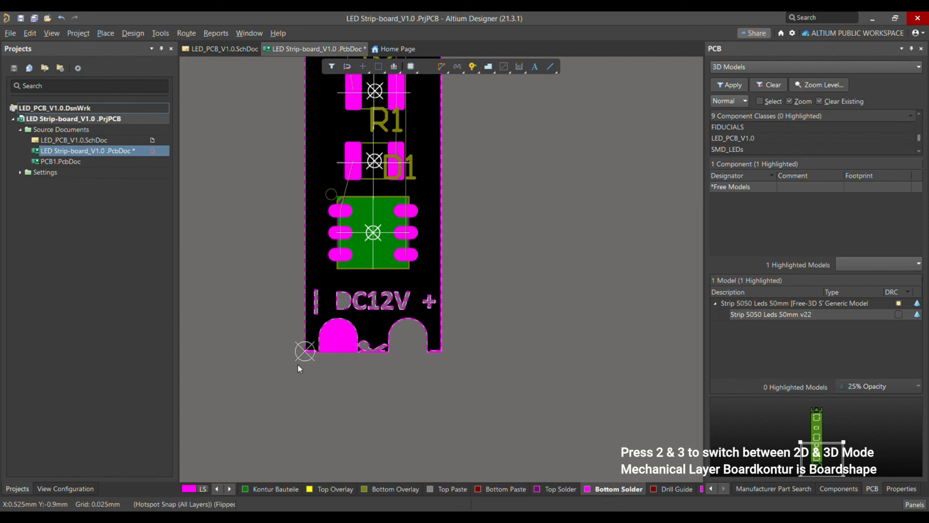